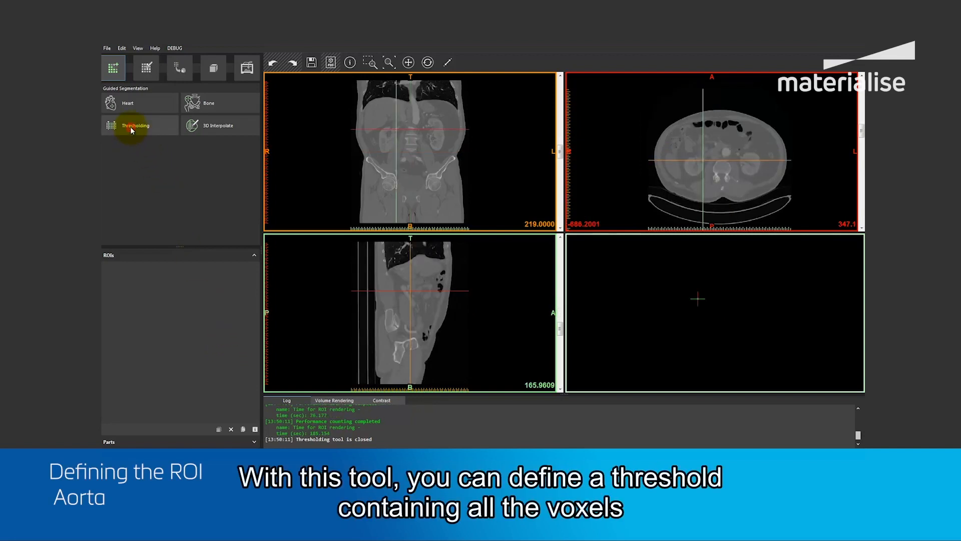
# Threshold the scan with a minimum of 175 HU and name the region Aorta.
pyautogui.click(130, 127)
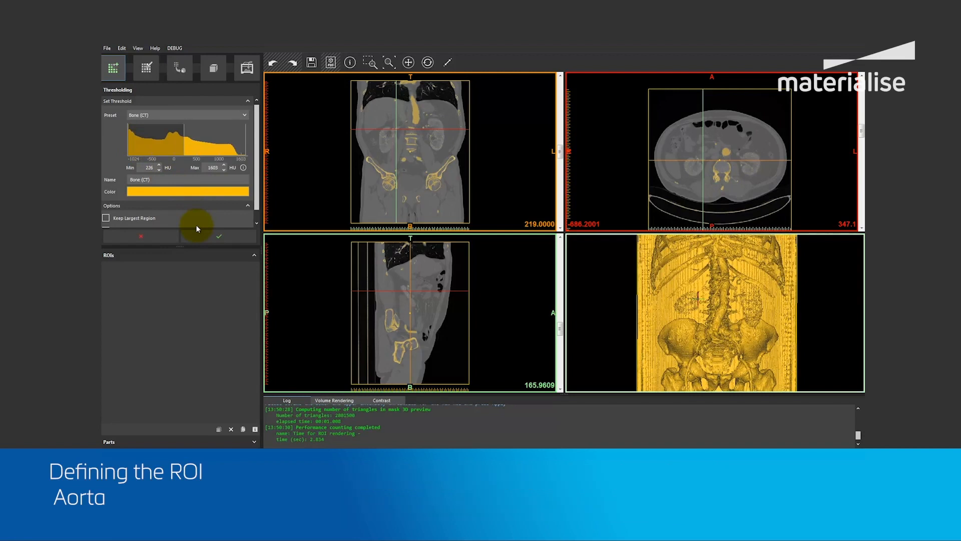
pyautogui.scroll(-1, 199, 174)
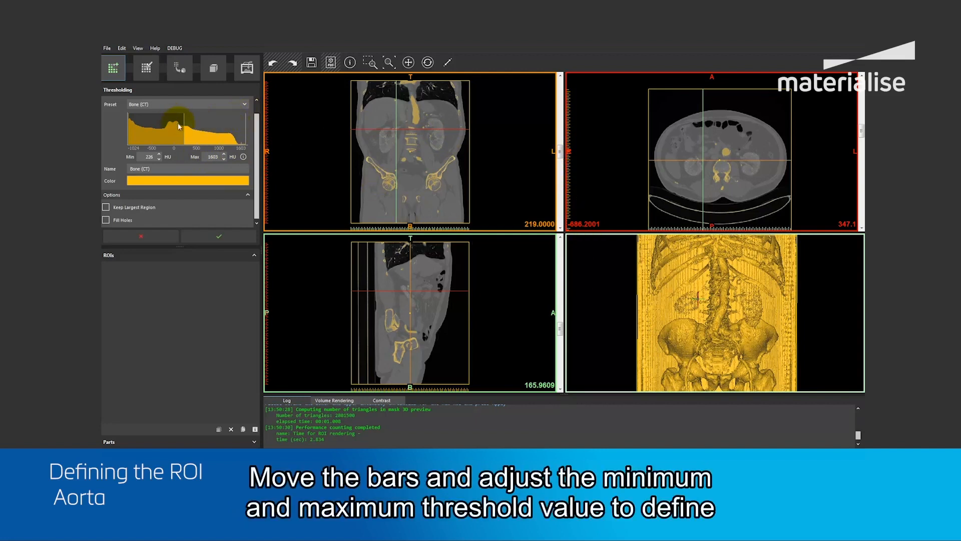
pyautogui.moveTo(183, 125); pyautogui.dragTo(174, 122)
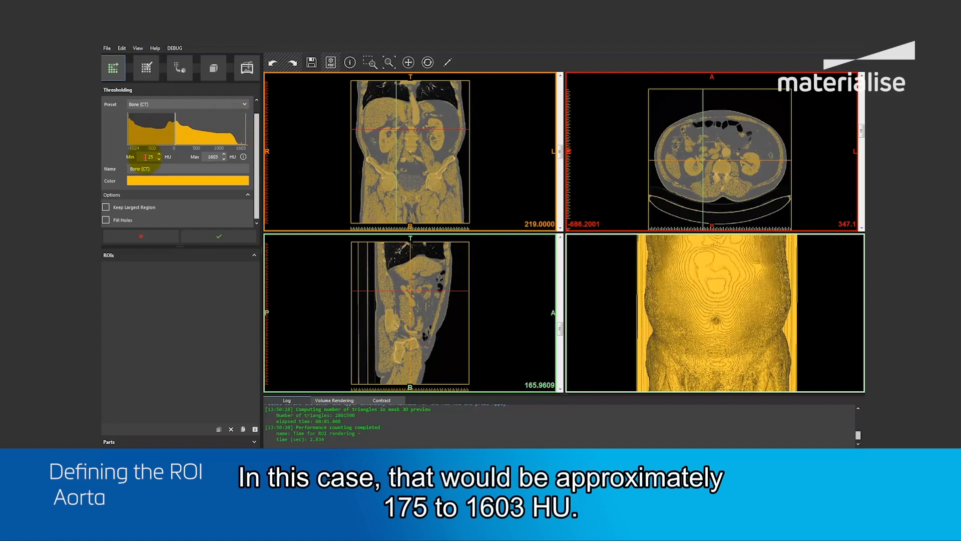
pyautogui.write('1')
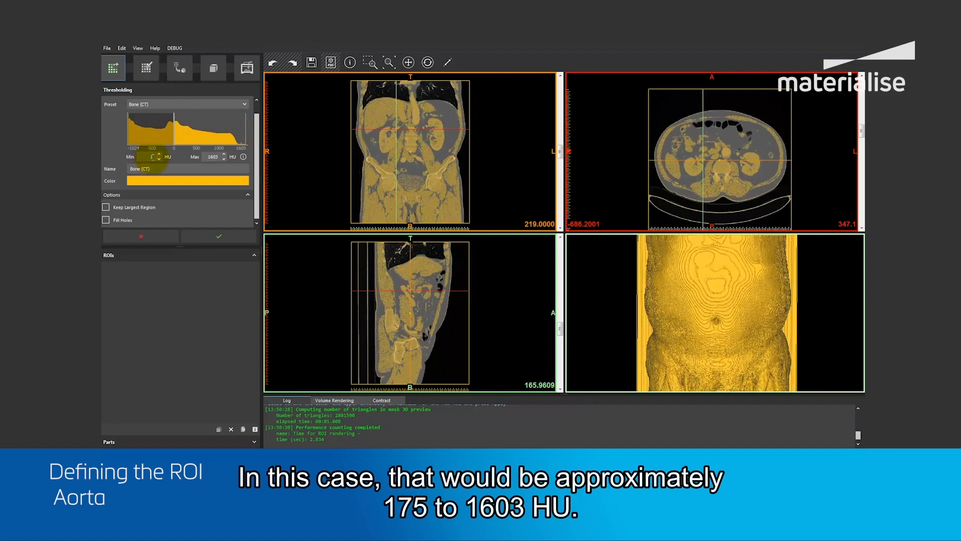
pyautogui.write('75')
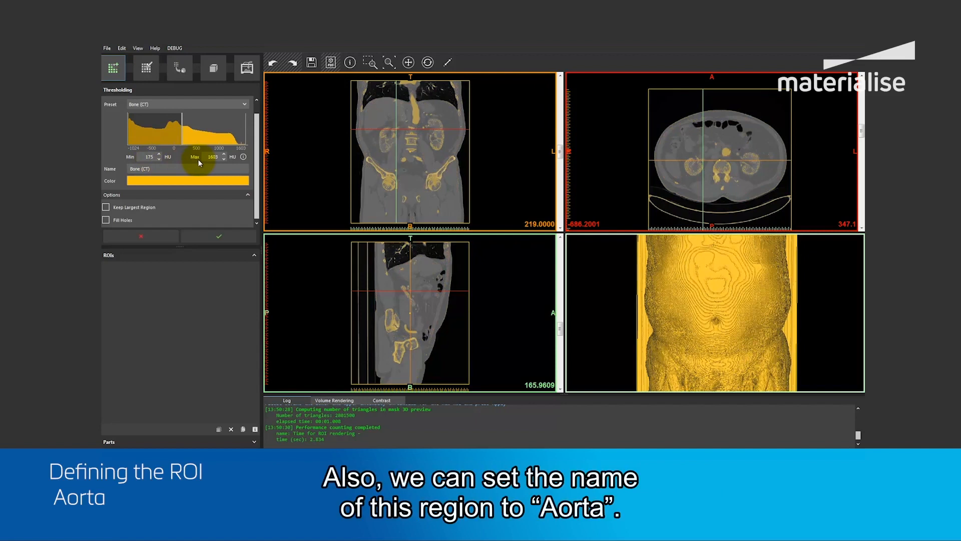
pyautogui.tripleClick(174, 171)
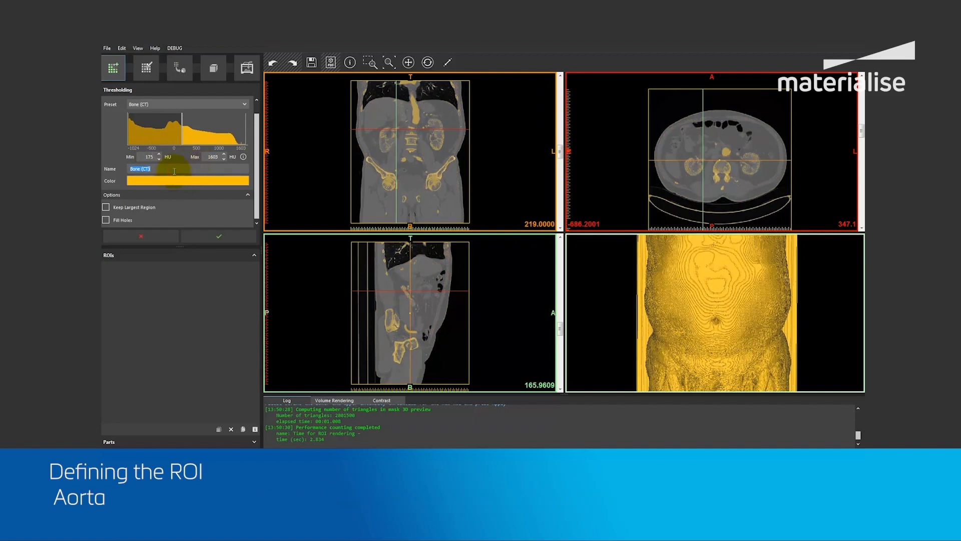
pyautogui.write('Aorta')
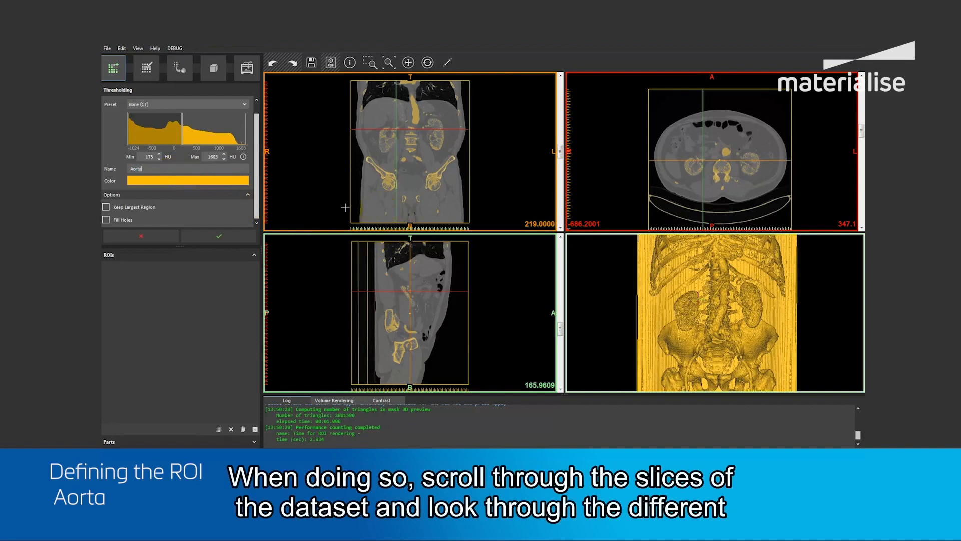
# Shrink the thresholding box around the aorta in the sagittal view, adjusting its upper, lower, front and back edges.
pyautogui.moveTo(415, 243); pyautogui.dragTo(415, 277)
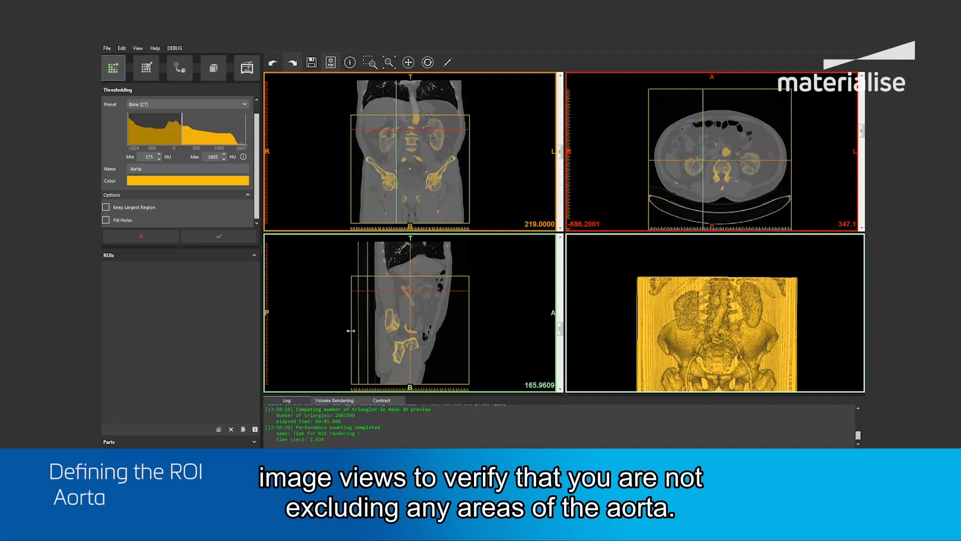
pyautogui.moveTo(352, 331); pyautogui.dragTo(392, 330)
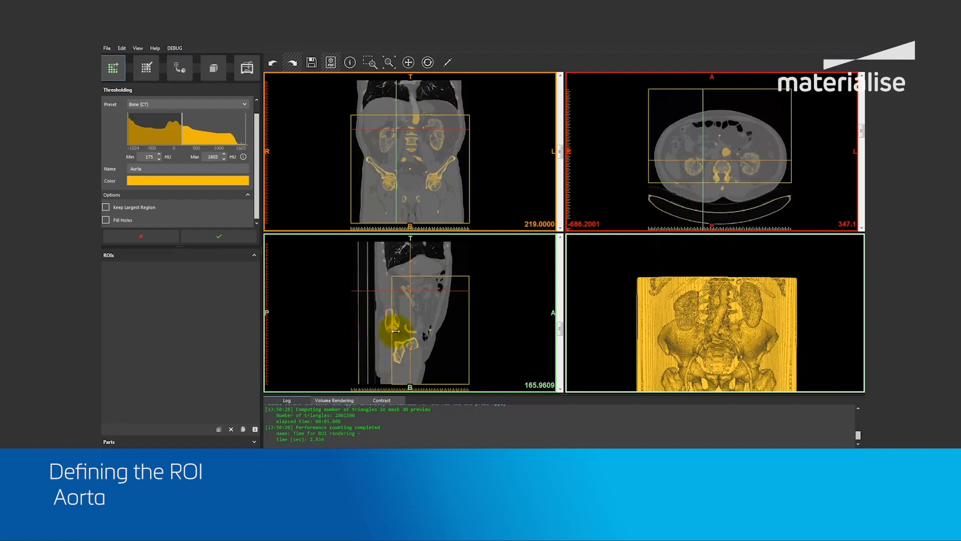
pyautogui.moveTo(560, 330); pyautogui.dragTo(559, 307)
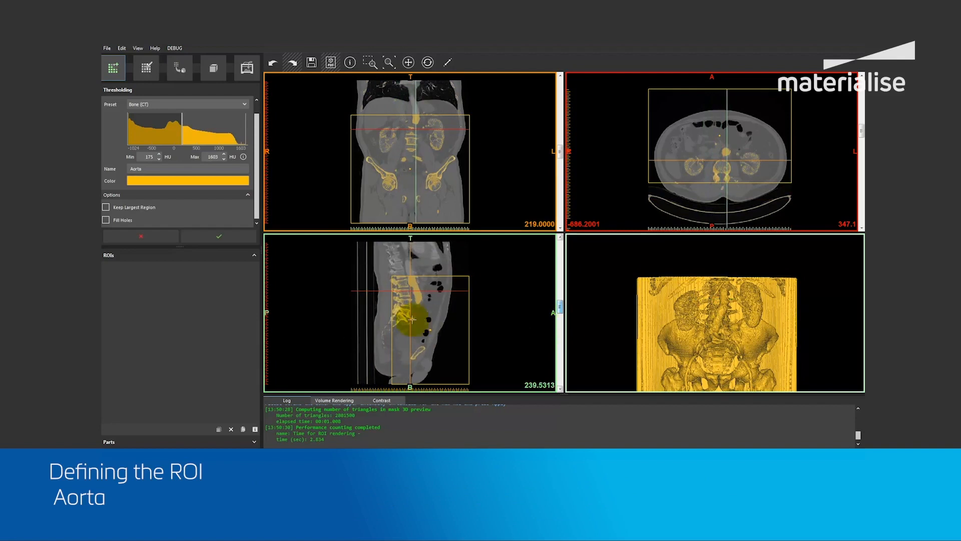
pyautogui.moveTo(393, 318); pyautogui.dragTo(403, 318)
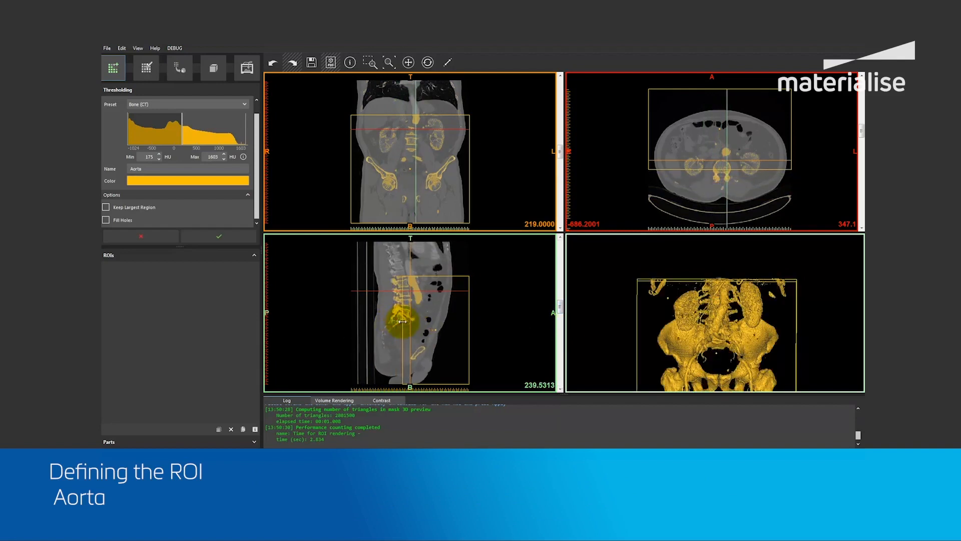
pyautogui.moveTo(420, 381); pyautogui.dragTo(415, 351)
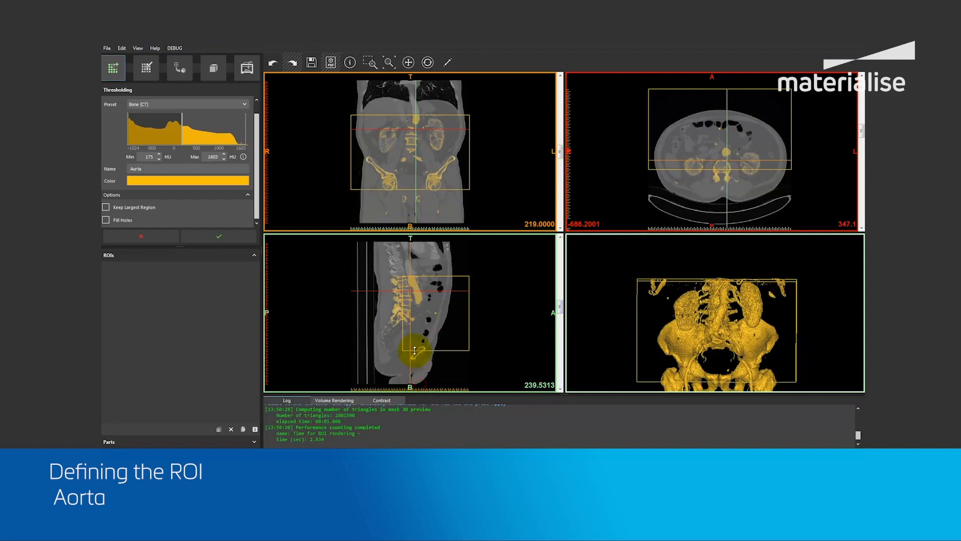
pyautogui.moveTo(469, 323); pyautogui.dragTo(433, 323)
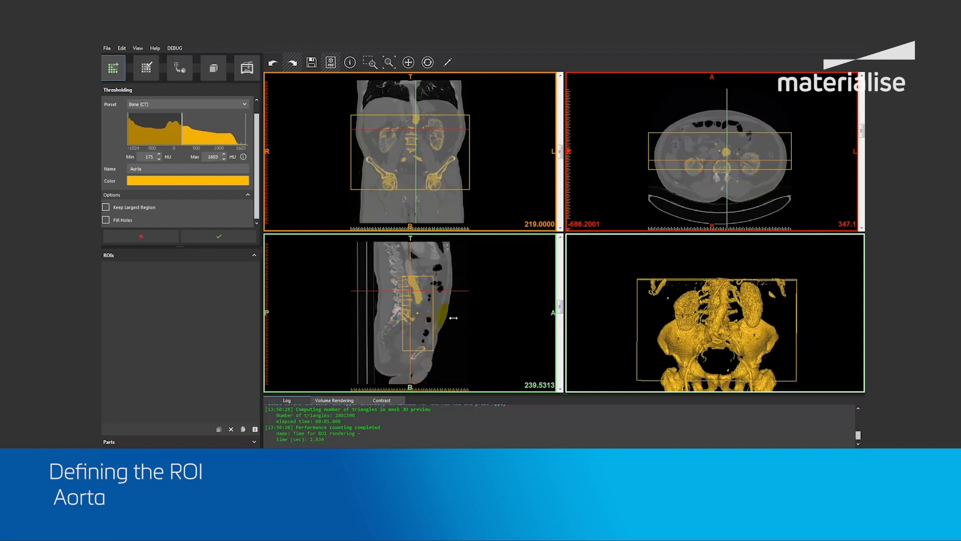
pyautogui.moveTo(560, 308)
pyautogui.mouseDown()
pyautogui.moveTo(559, 330)
pyautogui.moveTo(557, 311)
pyautogui.mouseUp()
pyautogui.moveTo(420, 276); pyautogui.dragTo(420, 268)
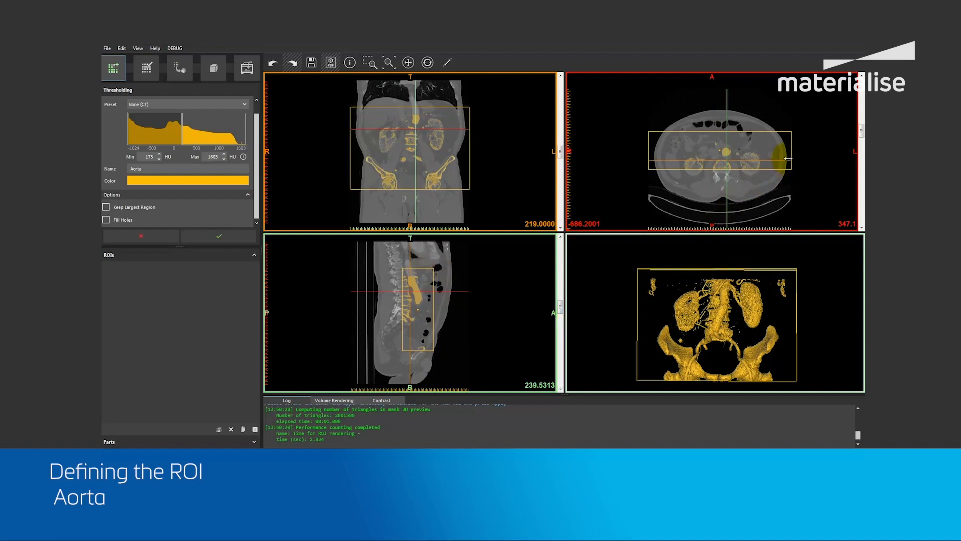
# Narrow both lateral sides of the box to the kidneys in the axial view and accept the thresholded region.
pyautogui.moveTo(790, 157); pyautogui.dragTo(757, 160)
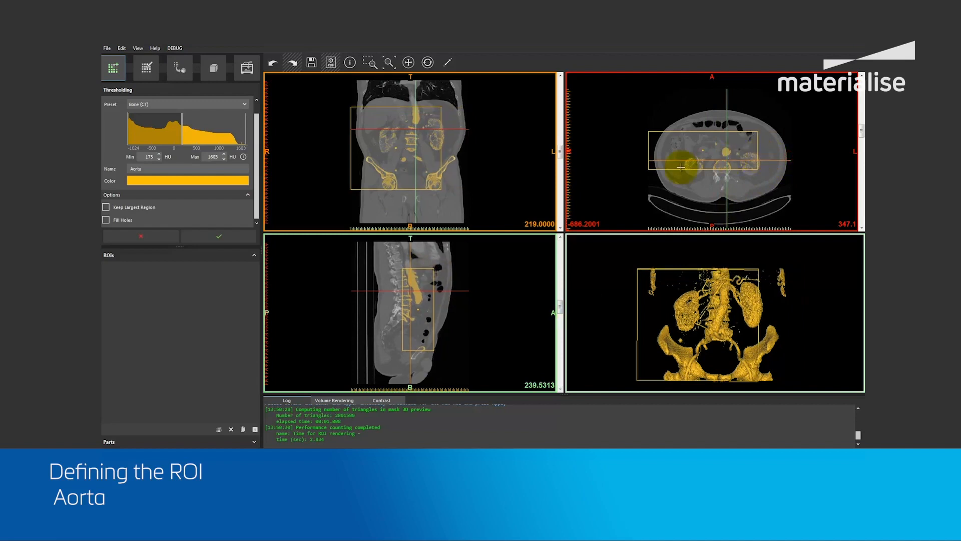
pyautogui.moveTo(647, 159); pyautogui.dragTo(681, 158)
pyautogui.moveTo(860, 132)
pyautogui.mouseDown()
pyautogui.moveTo(856, 154)
pyautogui.moveTo(856, 116)
pyautogui.moveTo(855, 162)
pyautogui.moveTo(856, 146)
pyautogui.mouseUp()
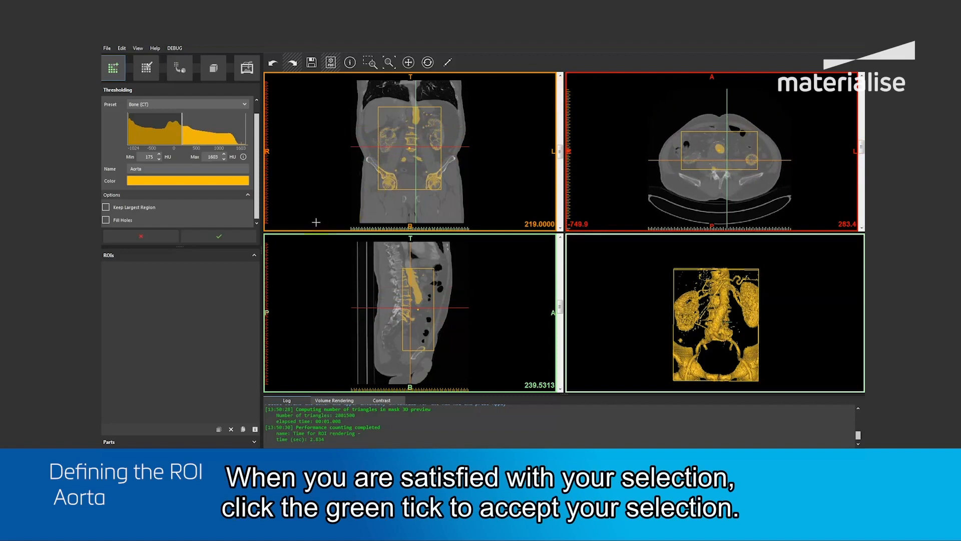
pyautogui.click(220, 237)
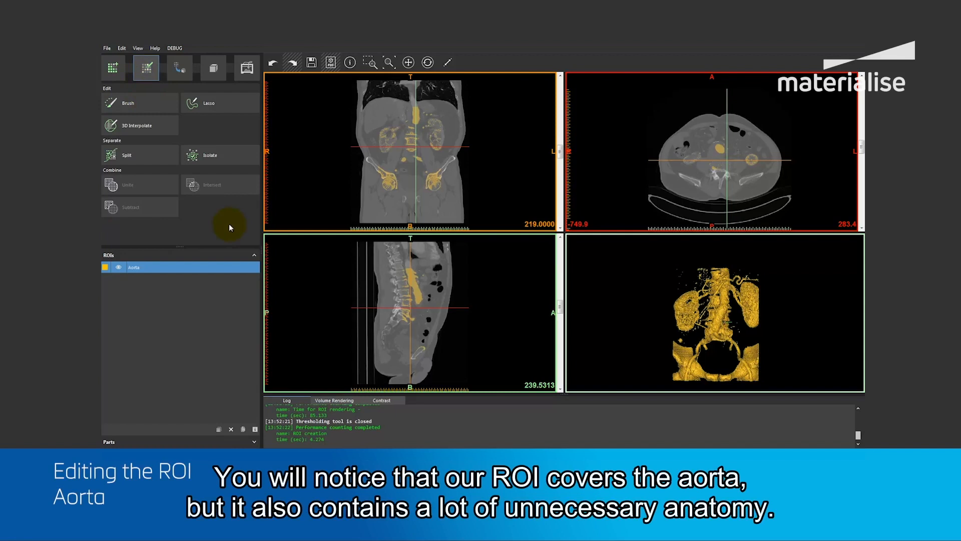
# Isolate the aorta's blood volume in the Aorta ROI, removing all non-connected regions.
pyautogui.moveTo(695, 342)
pyautogui.mouseDown(button='right')
pyautogui.moveTo(749, 344)
pyautogui.moveTo(709, 344)
pyautogui.mouseUp(button='right')
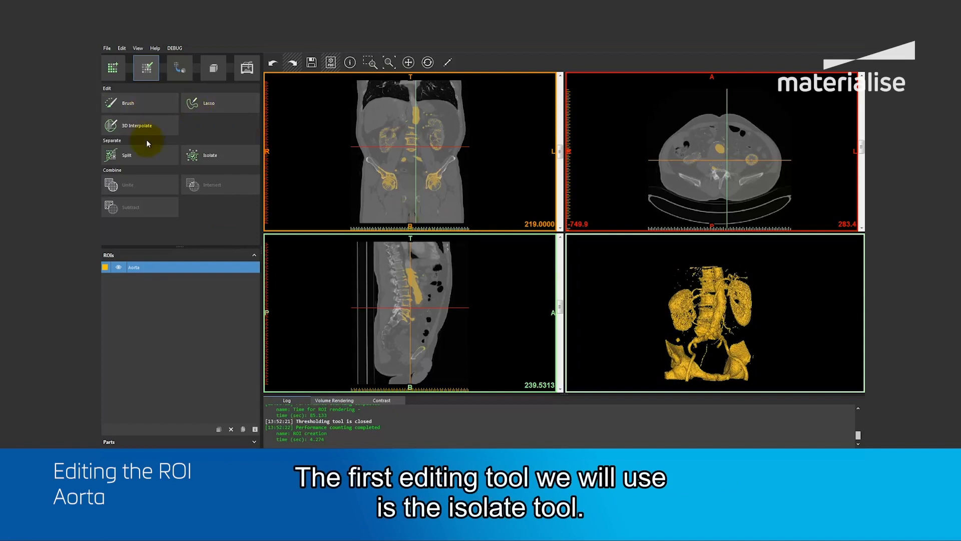
pyautogui.click(210, 156)
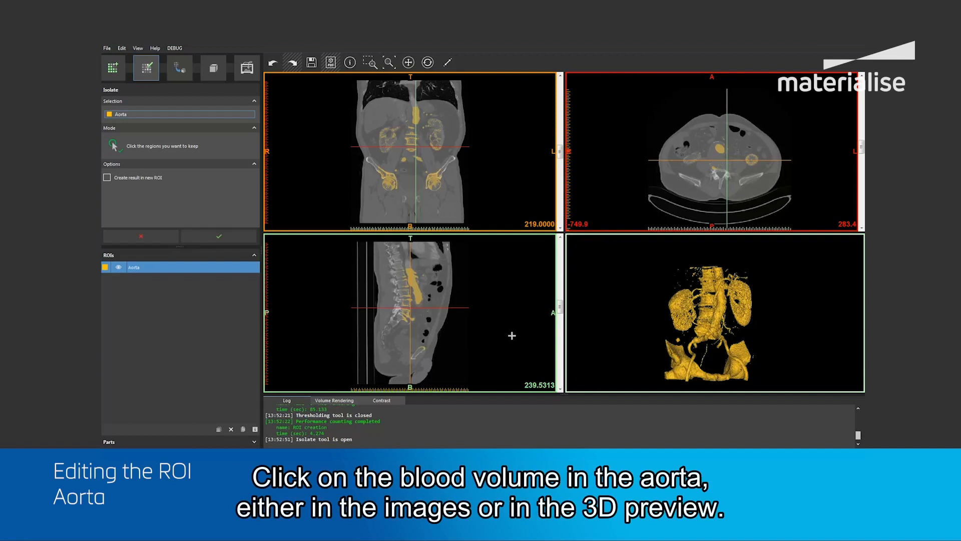
pyautogui.click(415, 292)
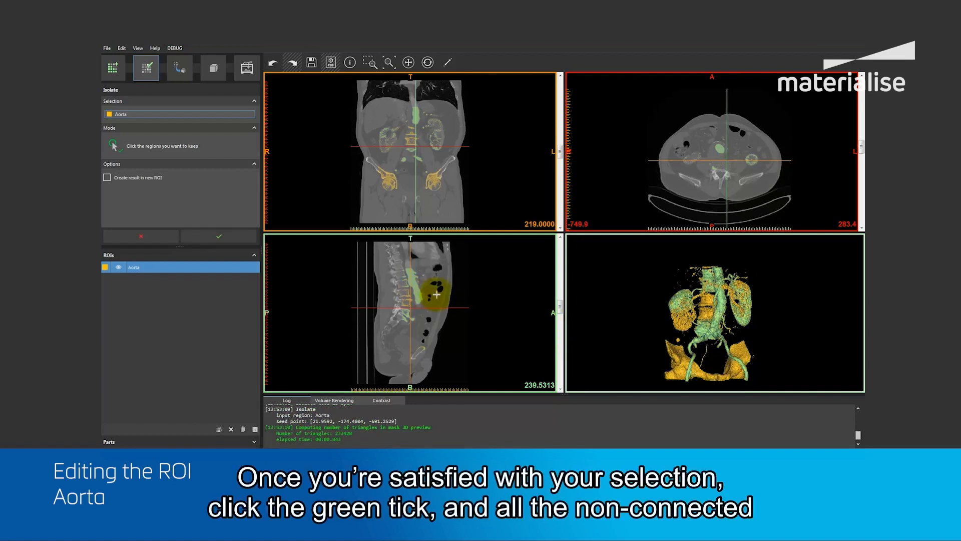
pyautogui.click(220, 235)
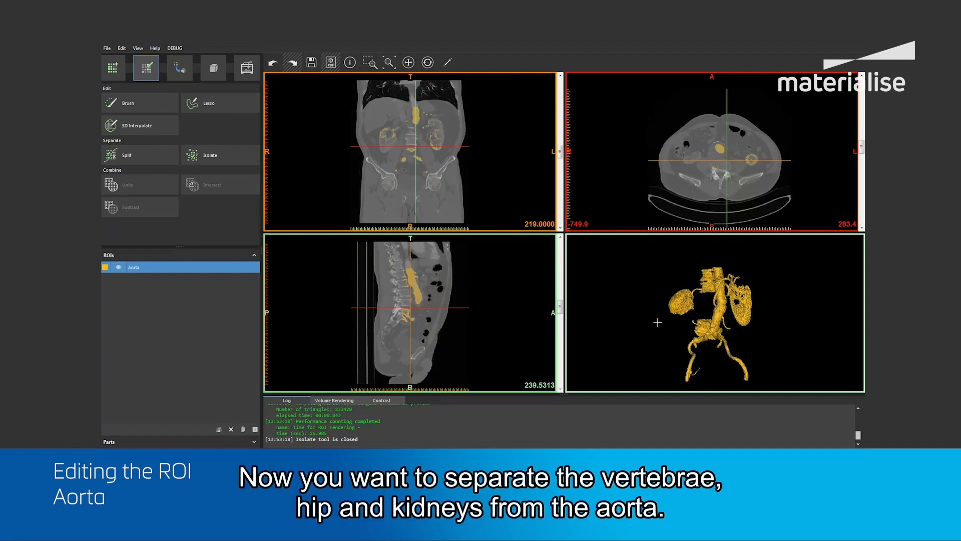
# With the Split tool and a slightly larger brush, mark the aorta as foreground on the enlarged sagittal slice at 238.6758.
pyautogui.moveTo(673, 332); pyautogui.dragTo(722, 332, button='right')
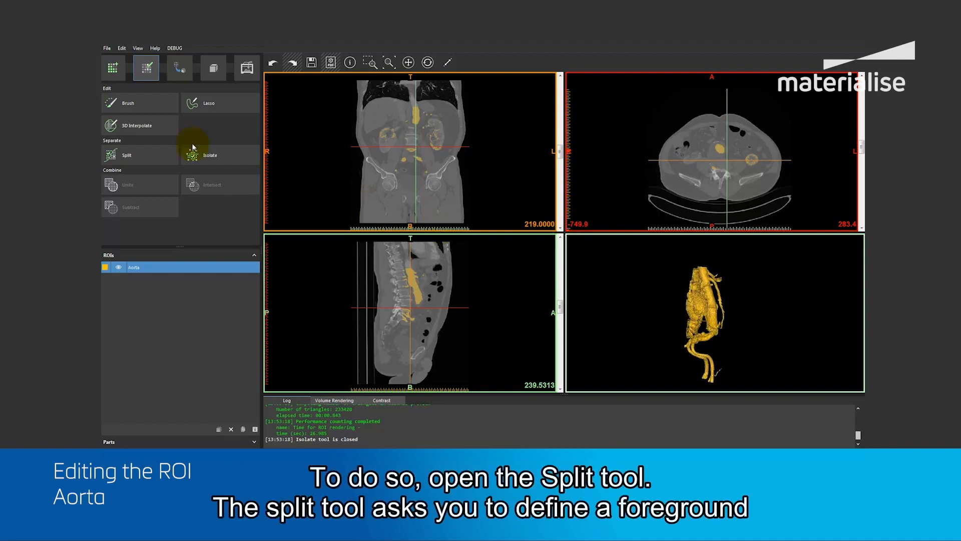
pyautogui.click(129, 155)
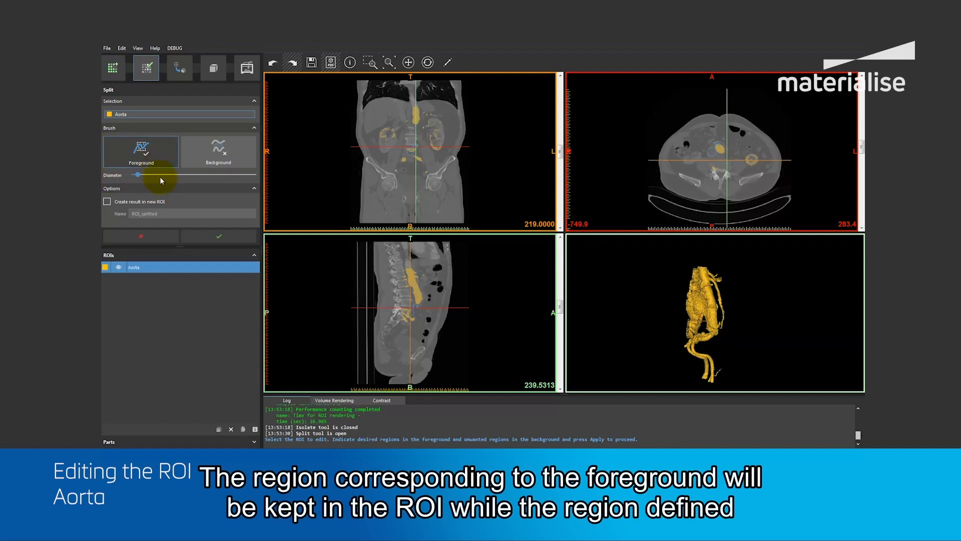
pyautogui.moveTo(408, 353); pyautogui.dragTo(393, 328)
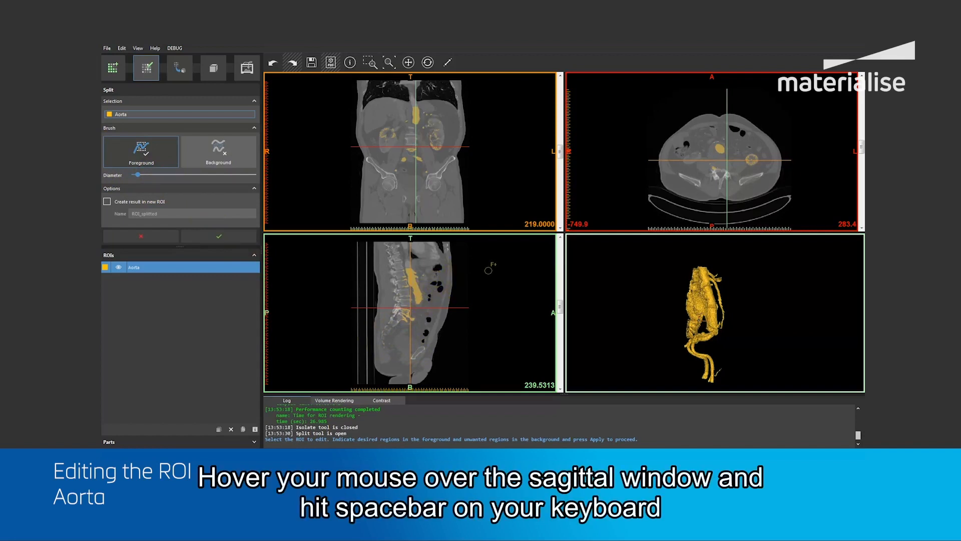
pyautogui.press('space')
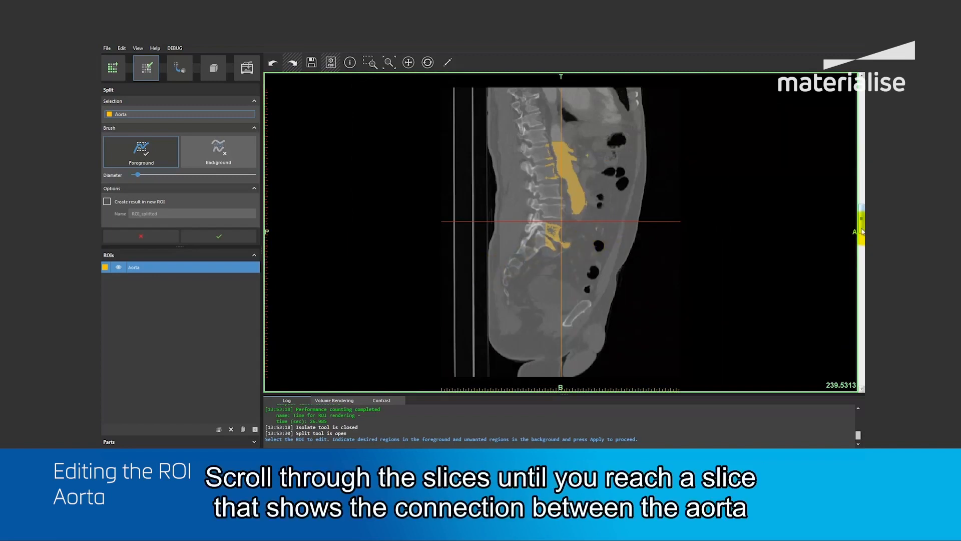
pyautogui.moveTo(863, 231); pyautogui.dragTo(861, 226)
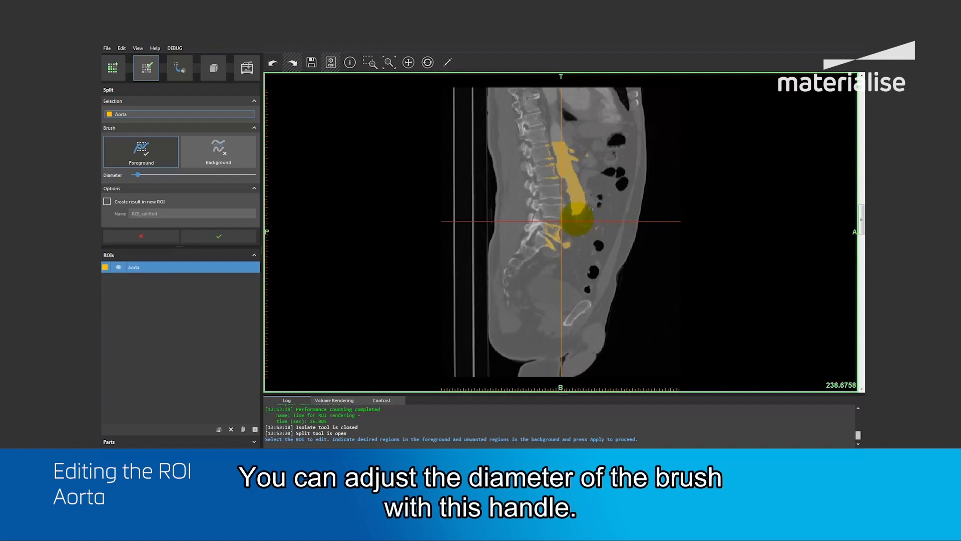
pyautogui.moveTo(137, 178); pyautogui.dragTo(139, 177)
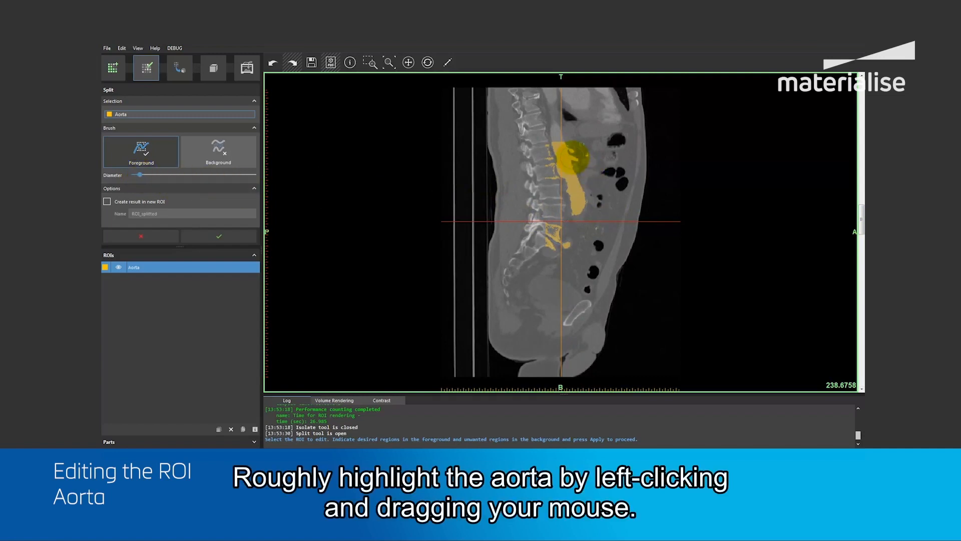
pyautogui.moveTo(571, 156); pyautogui.dragTo(580, 203)
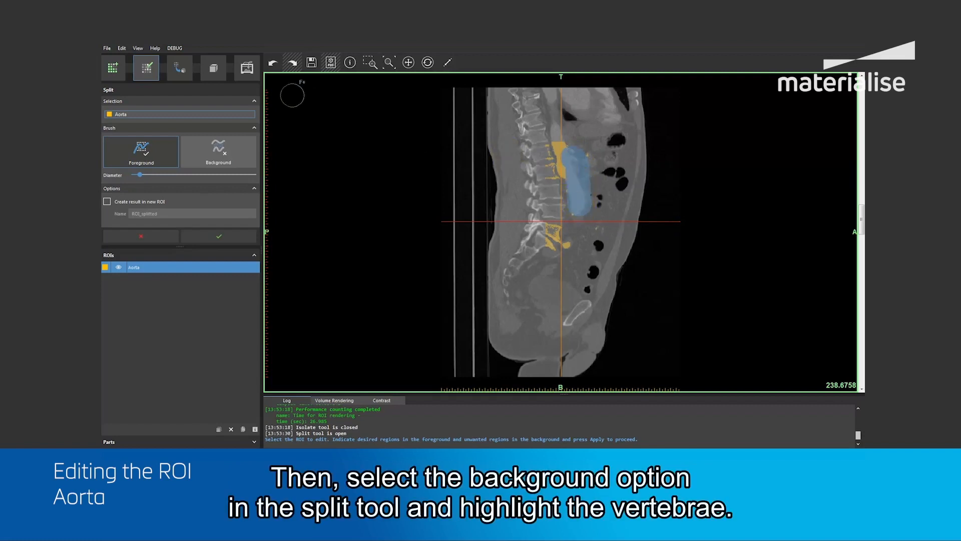
# Mark the vertebrae as background along the spine on the sagittal slice and apply the split.
pyautogui.click(219, 150)
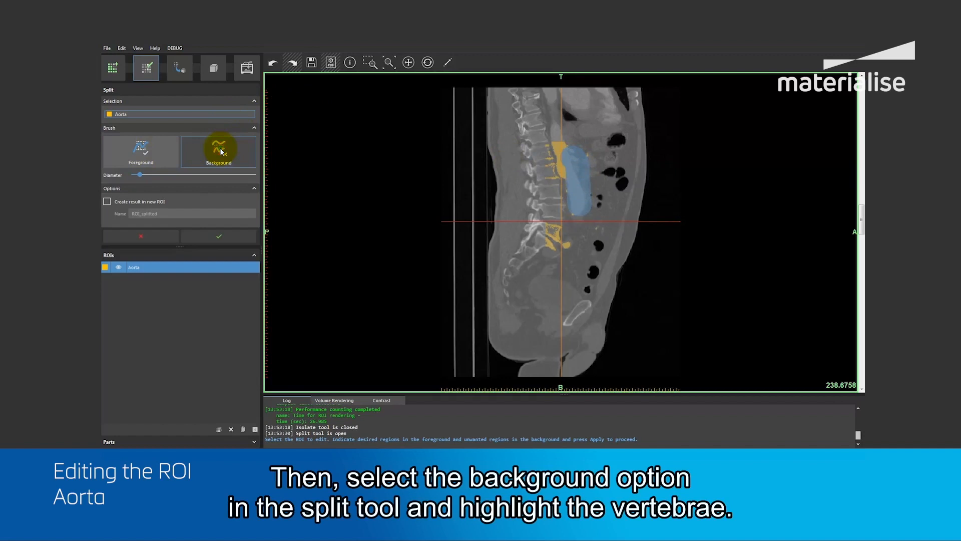
pyautogui.moveTo(506, 155)
pyautogui.mouseDown()
pyautogui.moveTo(539, 154)
pyautogui.moveTo(548, 237)
pyautogui.mouseUp()
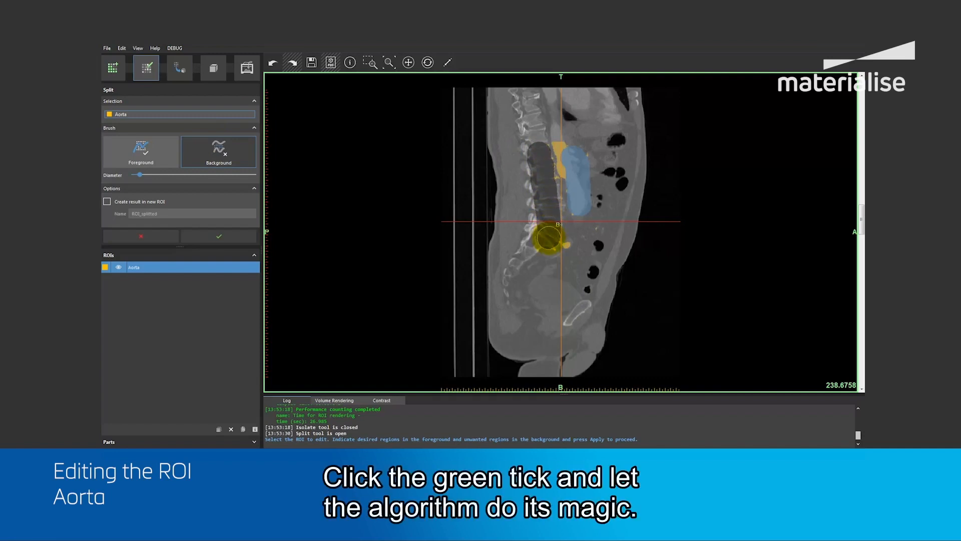
pyautogui.click(213, 236)
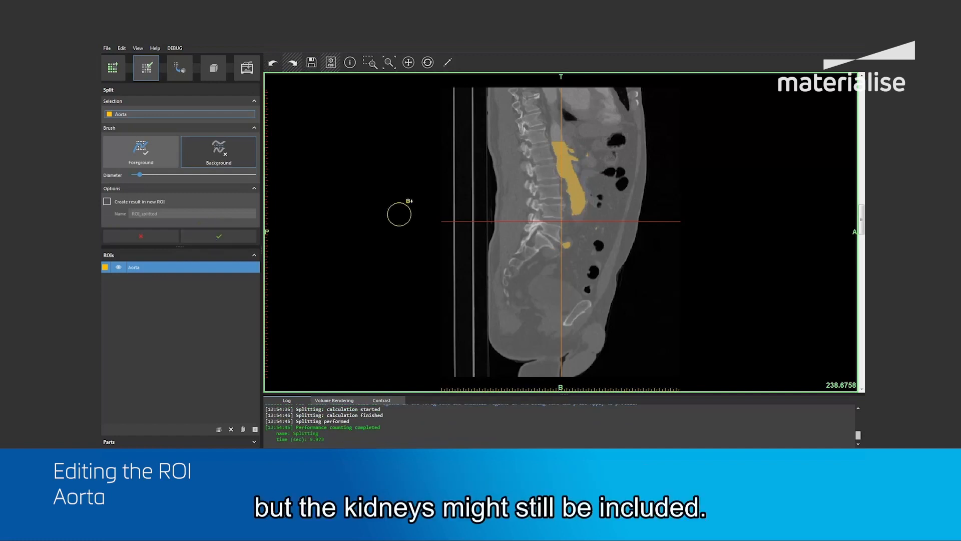
# On the enlarged axial view, mark both kidneys as background on slice 323.7 for the Aorta split.
pyautogui.press('space')
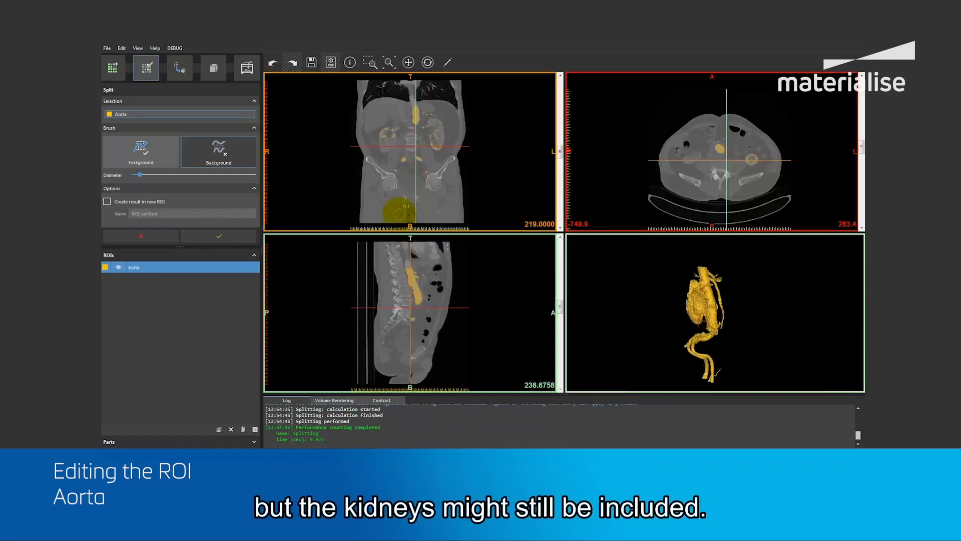
pyautogui.moveTo(703, 312); pyautogui.dragTo(644, 310, button='right')
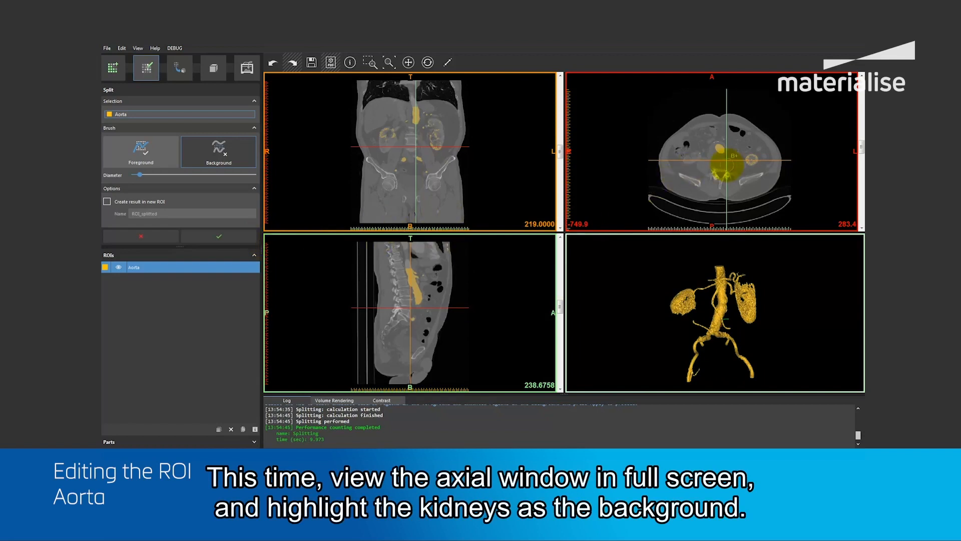
pyautogui.press('space')
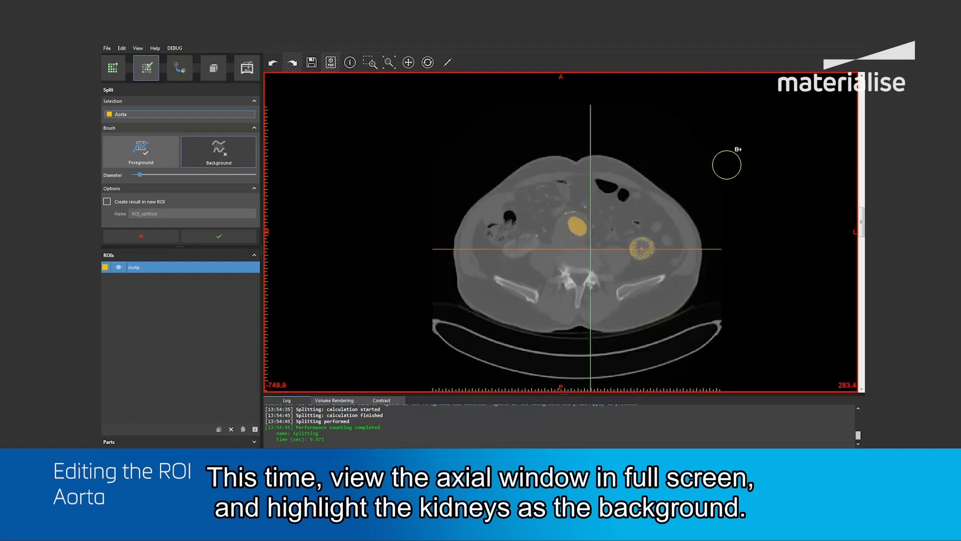
pyautogui.scroll(9, 641, 251)
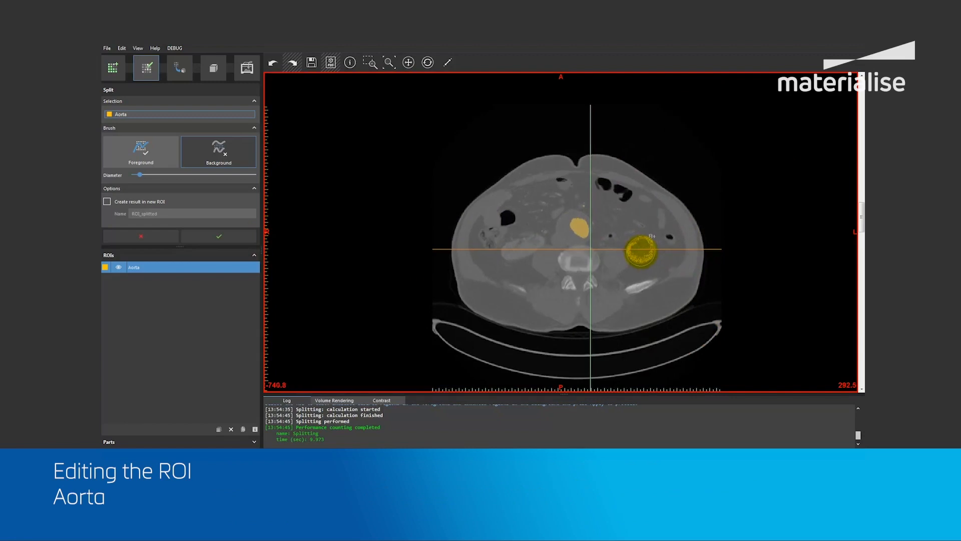
pyautogui.moveTo(861, 216); pyautogui.dragTo(863, 207)
pyautogui.moveTo(635, 261); pyautogui.dragTo(657, 241)
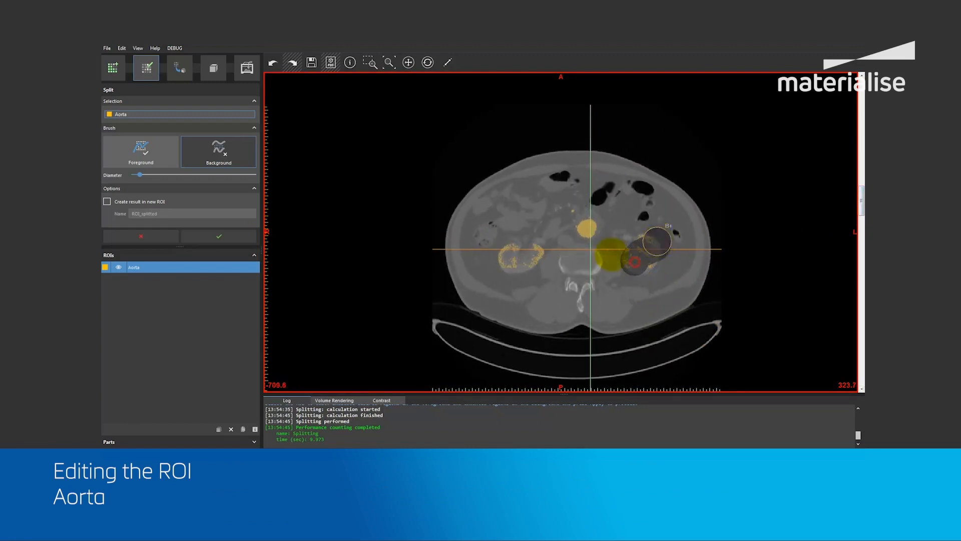
pyautogui.moveTo(513, 263)
pyautogui.mouseDown()
pyautogui.moveTo(526, 258)
pyautogui.moveTo(505, 255)
pyautogui.mouseUp()
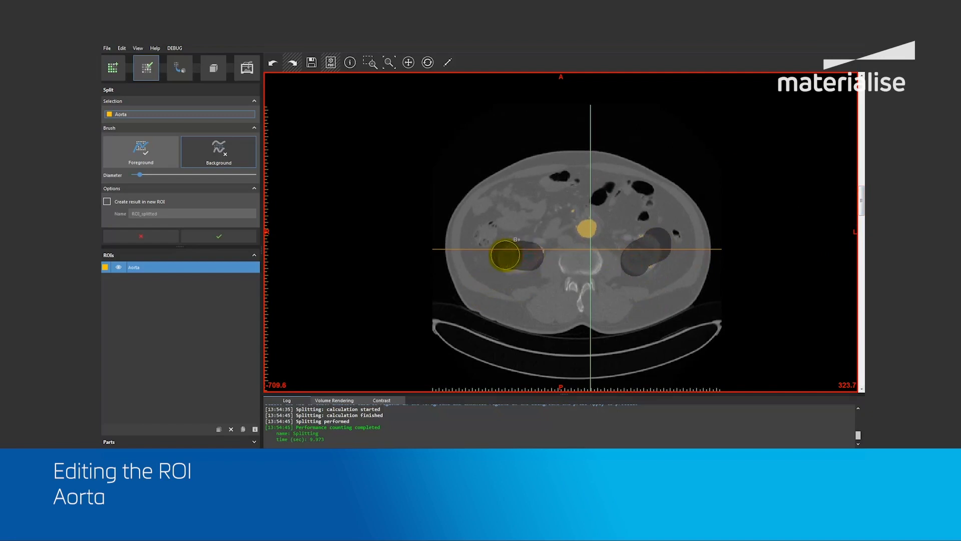
# Mark the aorta as foreground on the same axial slice, apply the split, and close the Split tool.
pyautogui.click(166, 155)
pyautogui.click(587, 224)
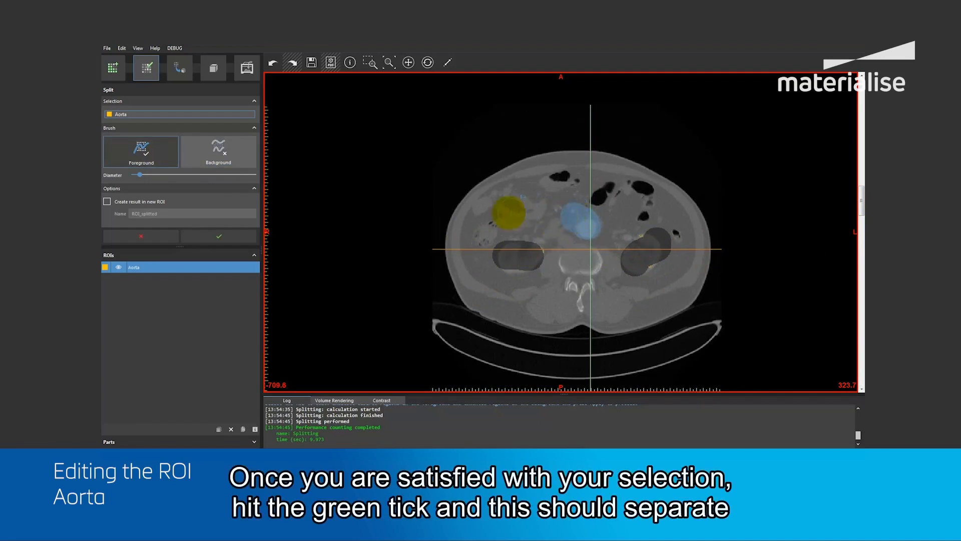
pyautogui.click(212, 233)
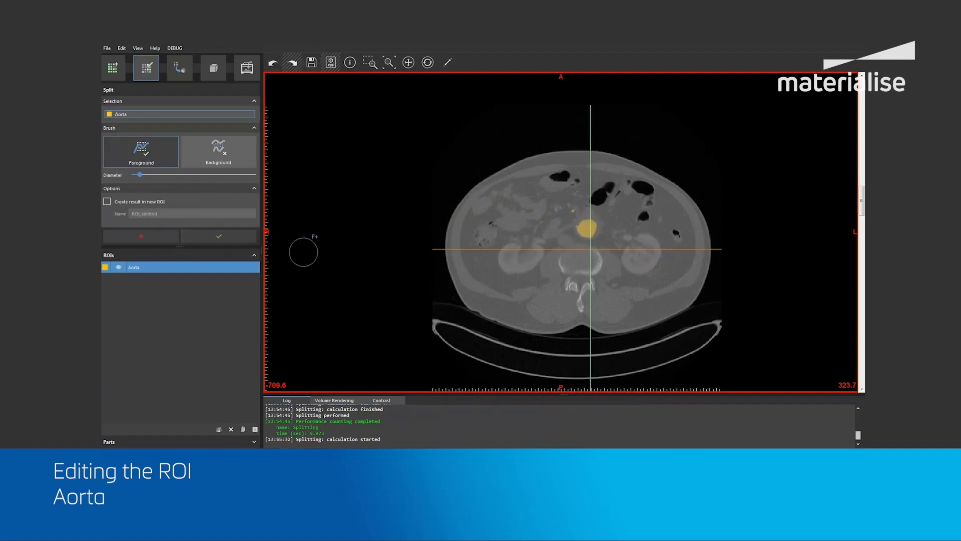
pyautogui.press('space')
pyautogui.moveTo(697, 321); pyautogui.dragTo(678, 307, button='right')
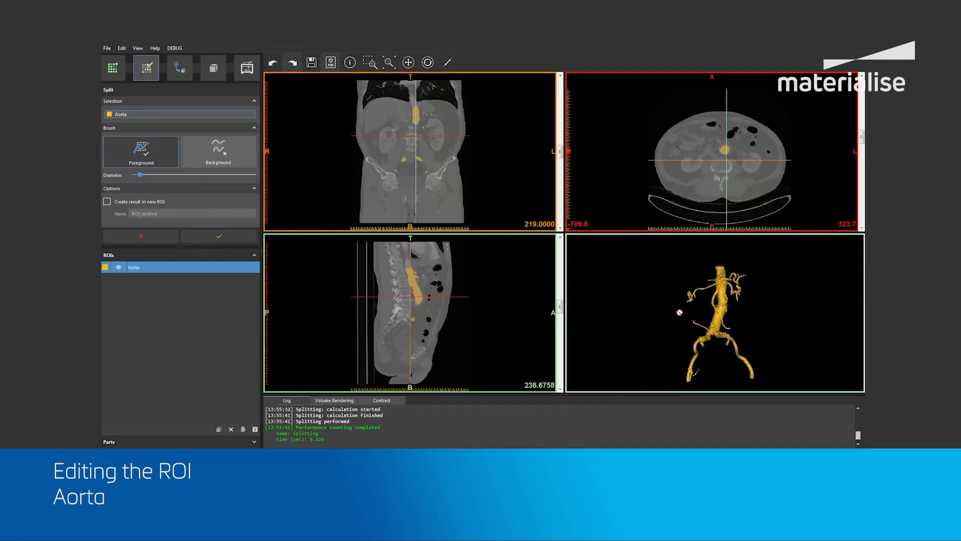
pyautogui.click(142, 236)
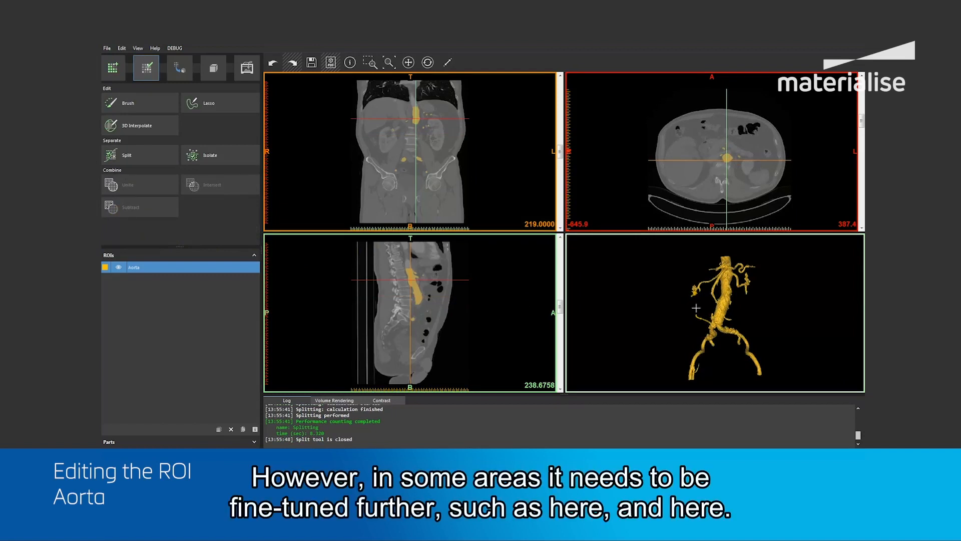
# Inspect the aorta's branches in the 3D preview and centre the image views on the stray structure just above the iliac bifurcation.
pyautogui.scroll(5, 710, 330)
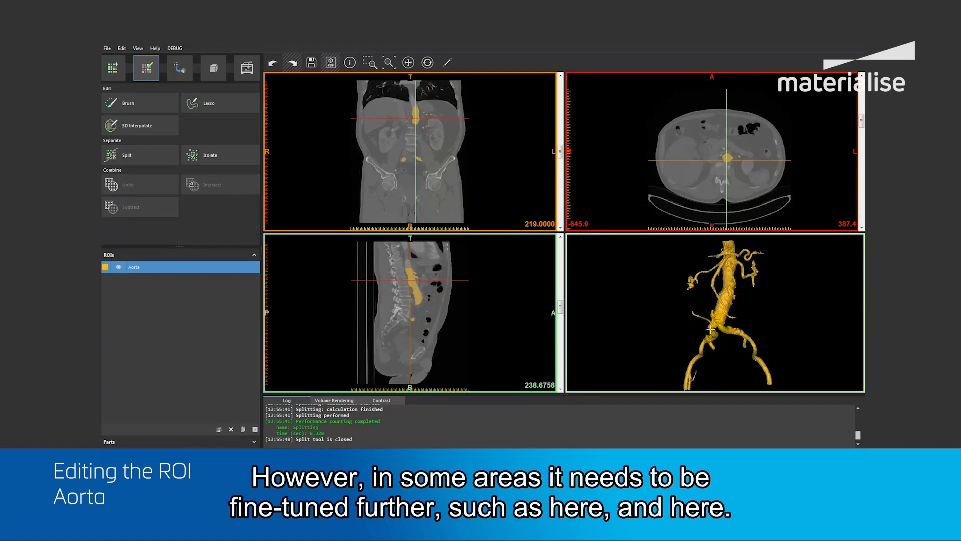
pyautogui.scroll(3, 710, 331)
pyautogui.moveTo(710, 331); pyautogui.dragTo(683, 353, button='right')
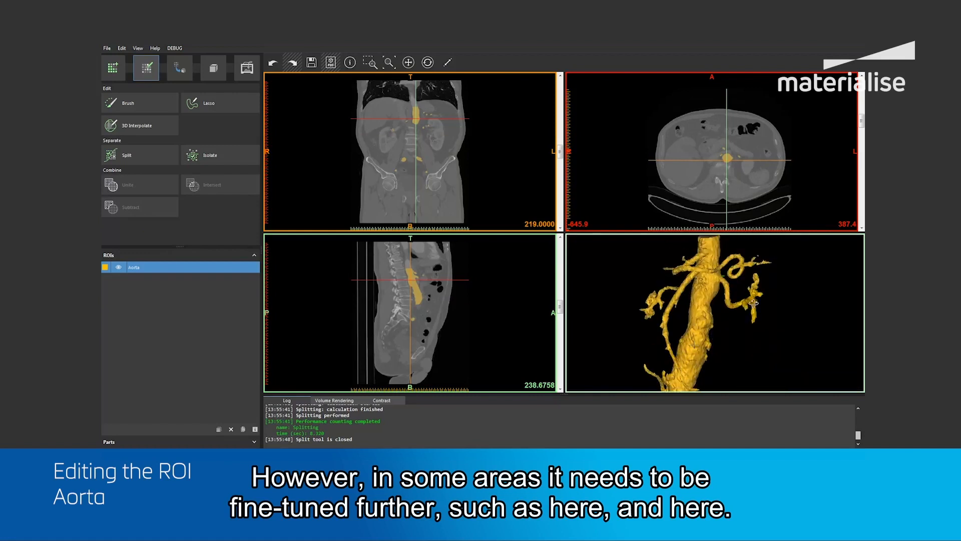
pyautogui.moveTo(753, 304); pyautogui.dragTo(765, 302, button='right')
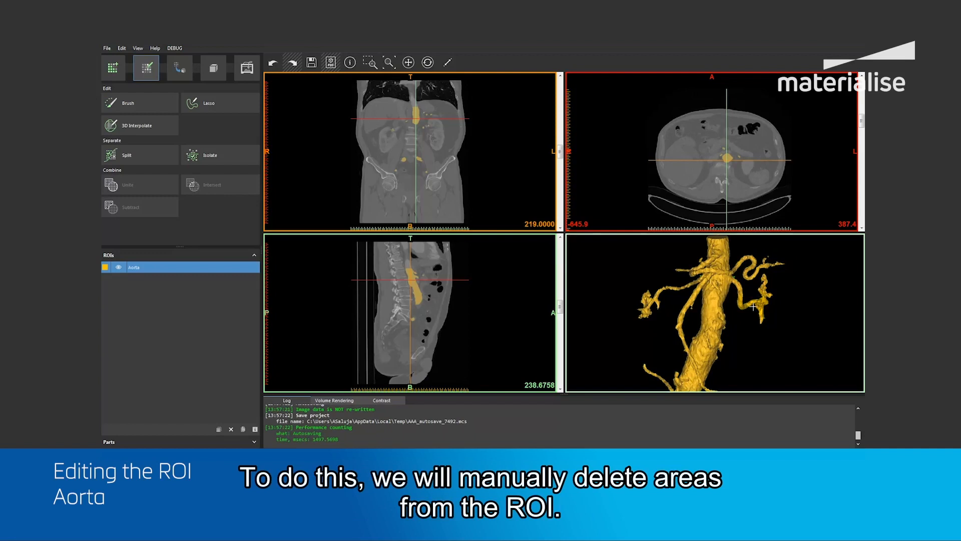
pyautogui.moveTo(719, 344); pyautogui.dragTo(755, 261, button='middle')
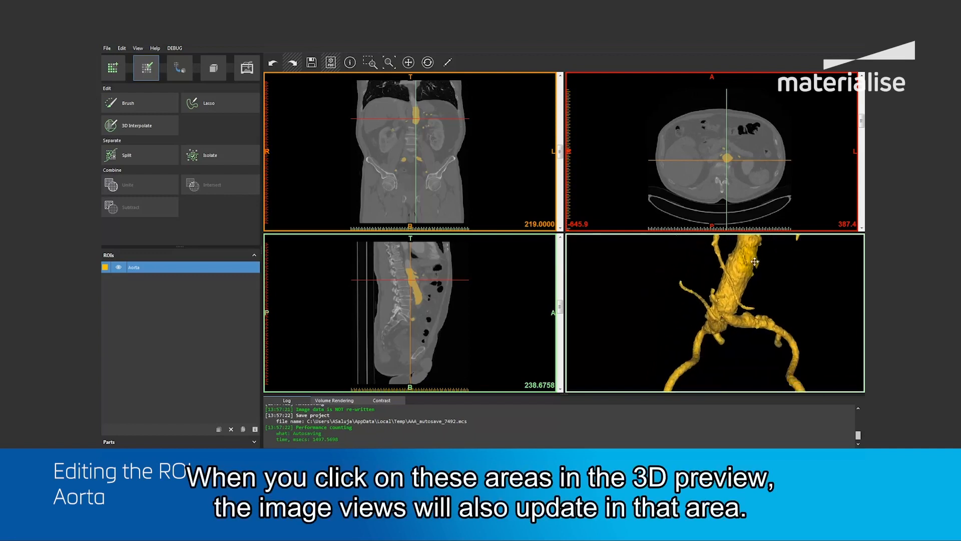
pyautogui.click(713, 298)
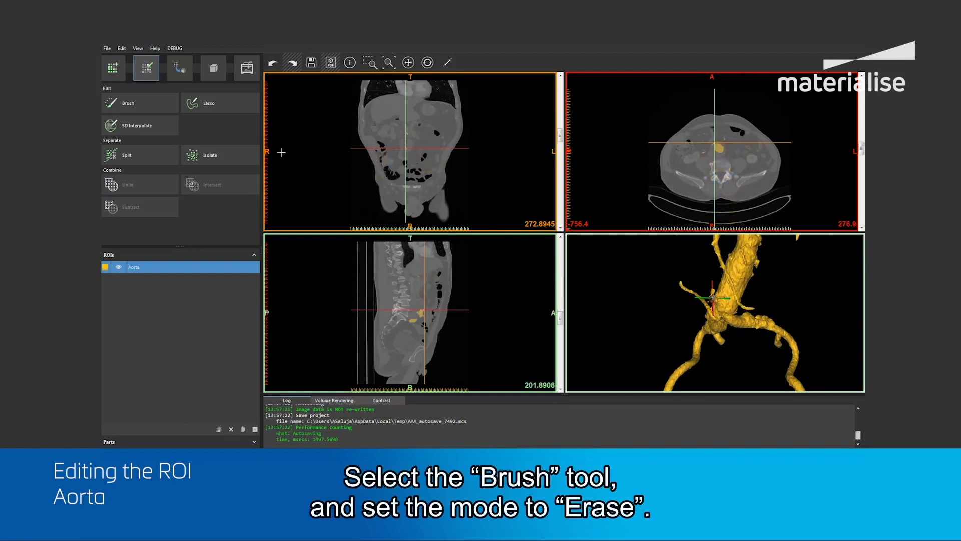
# With the Brush in Erase mode, remove the unwanted area in front of the aorta on axial slices 276.9 to 271.7.
pyautogui.click(139, 107)
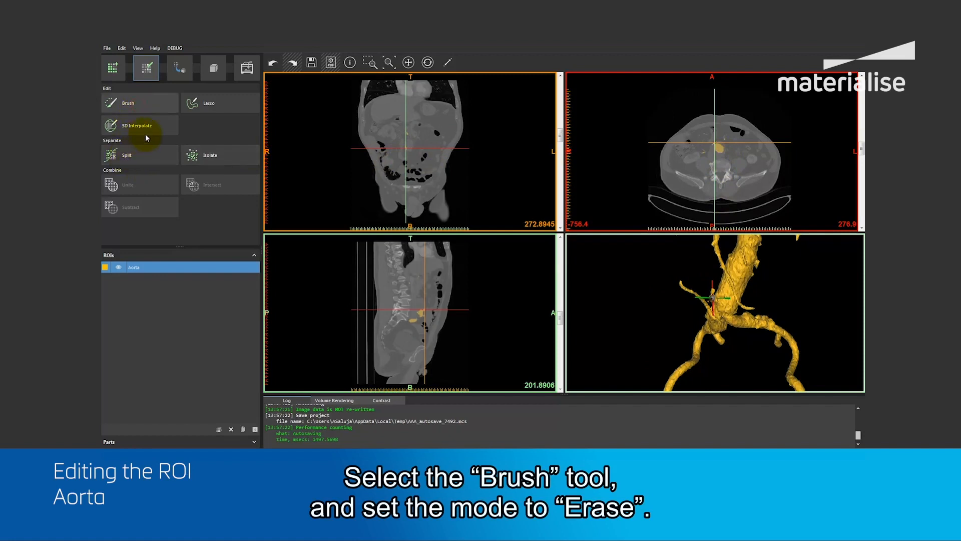
pyautogui.click(189, 165)
pyautogui.moveTo(161, 189); pyautogui.dragTo(160, 187)
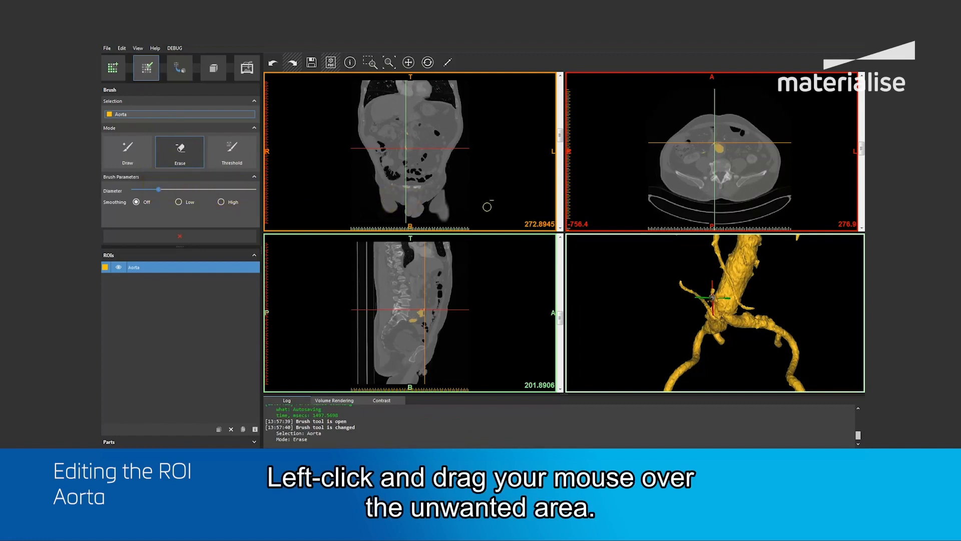
pyautogui.press('space')
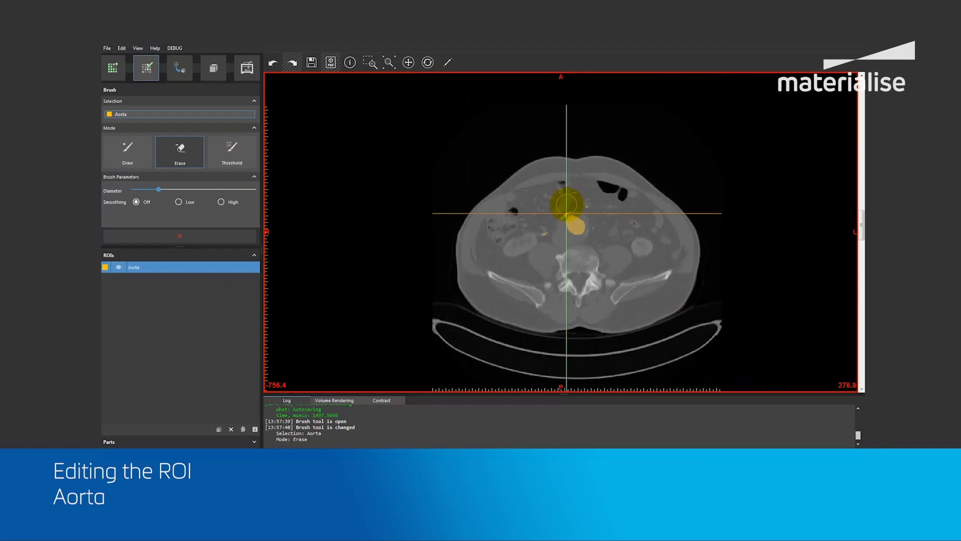
pyautogui.click(566, 205)
pyautogui.moveTo(567, 205); pyautogui.dragTo(561, 209)
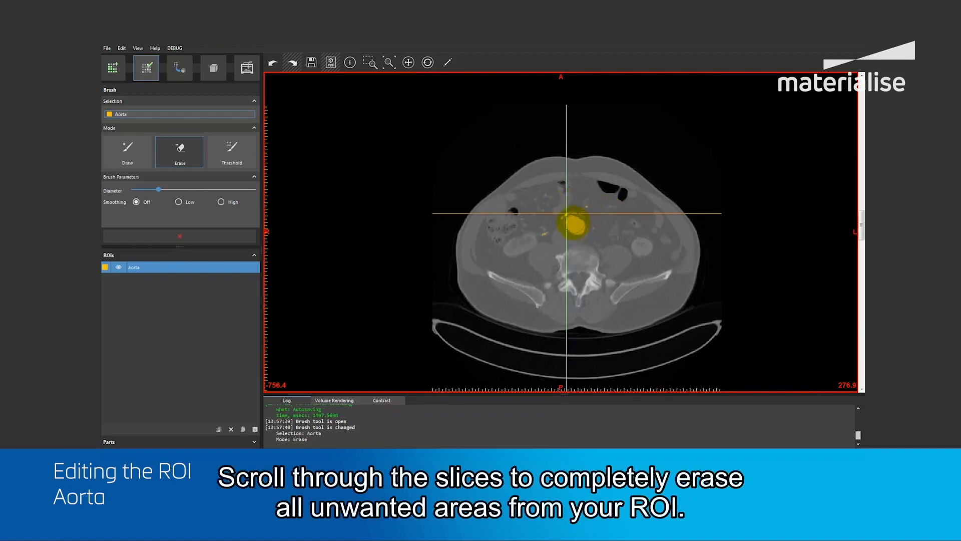
pyautogui.scroll(-5, 562, 221)
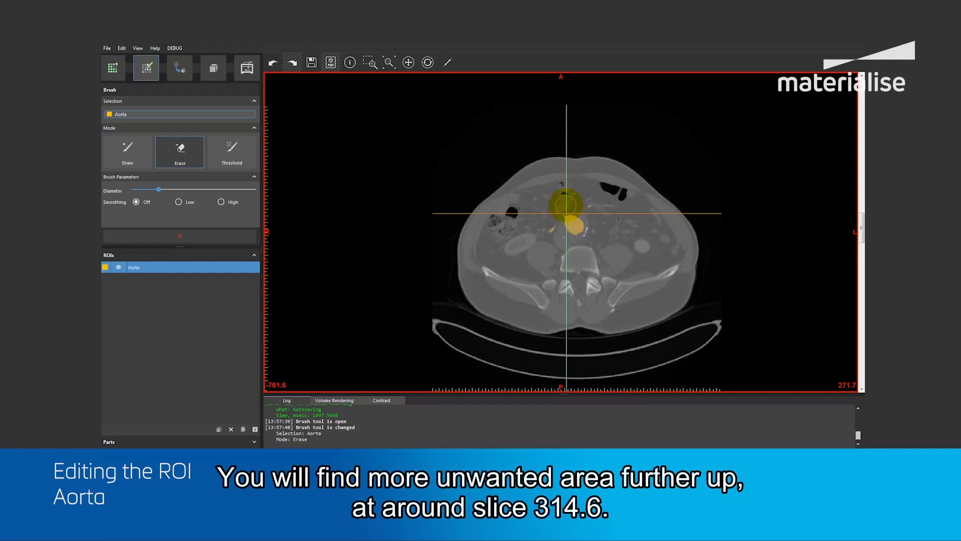
# Erase the unwanted area beside the aorta from about axial slice 314.6 down to 300.3, and close the Brush tool.
pyautogui.scroll(20, 566, 204)
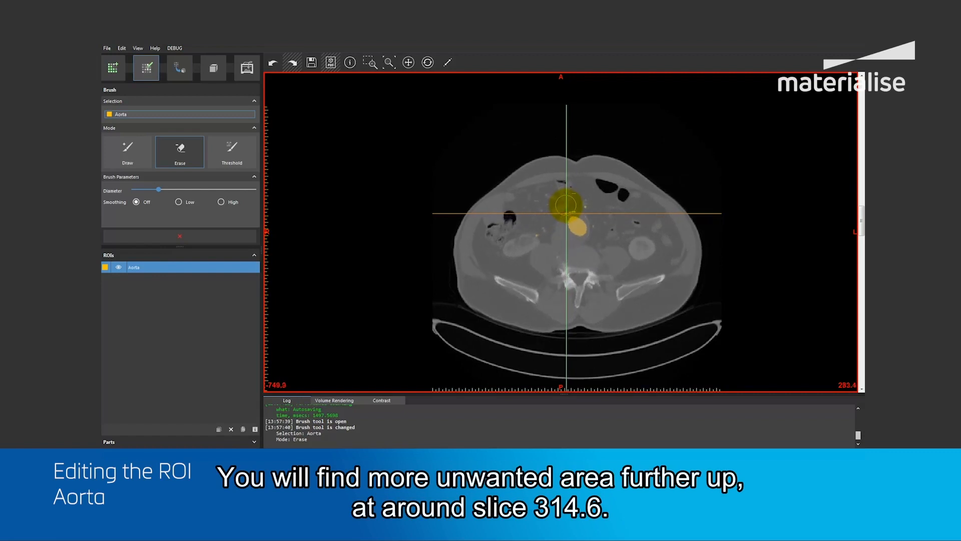
pyautogui.scroll(20, 566, 204)
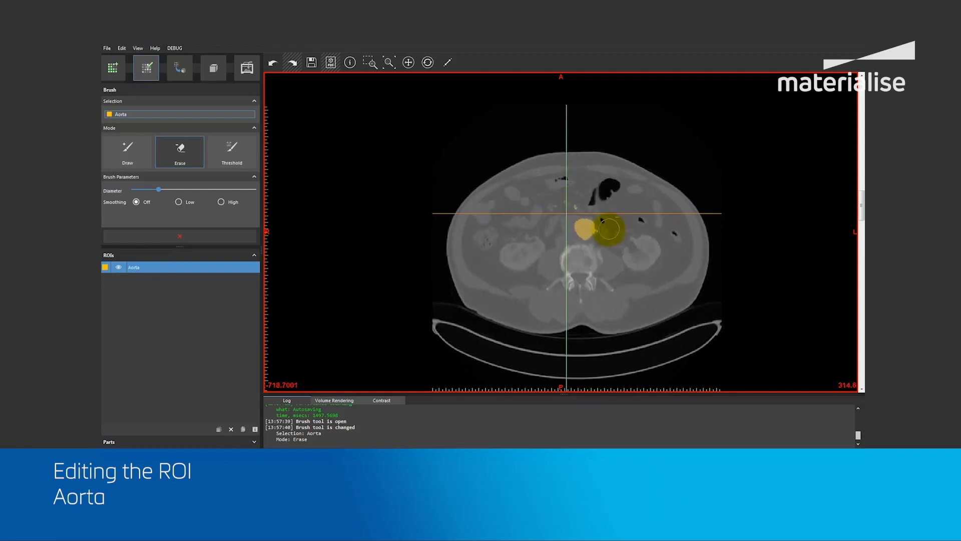
pyautogui.scroll(-1, 605, 232)
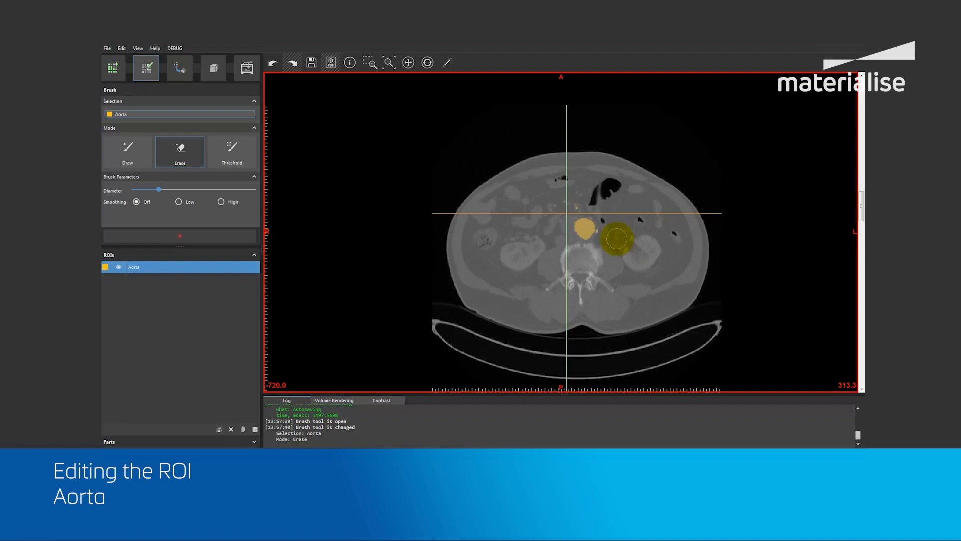
pyautogui.scroll(-1, 604, 232)
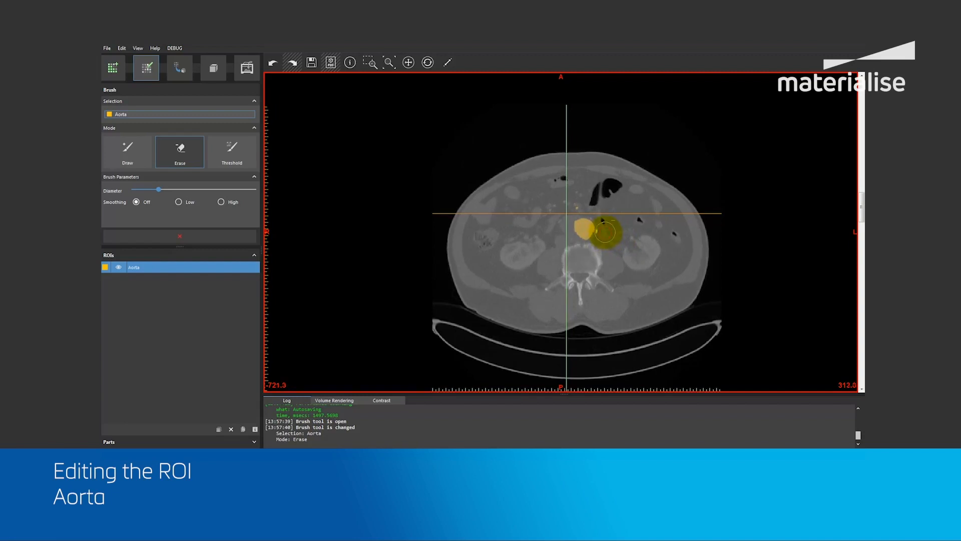
pyautogui.scroll(-1, 605, 232)
pyautogui.scroll(-1, 604, 232)
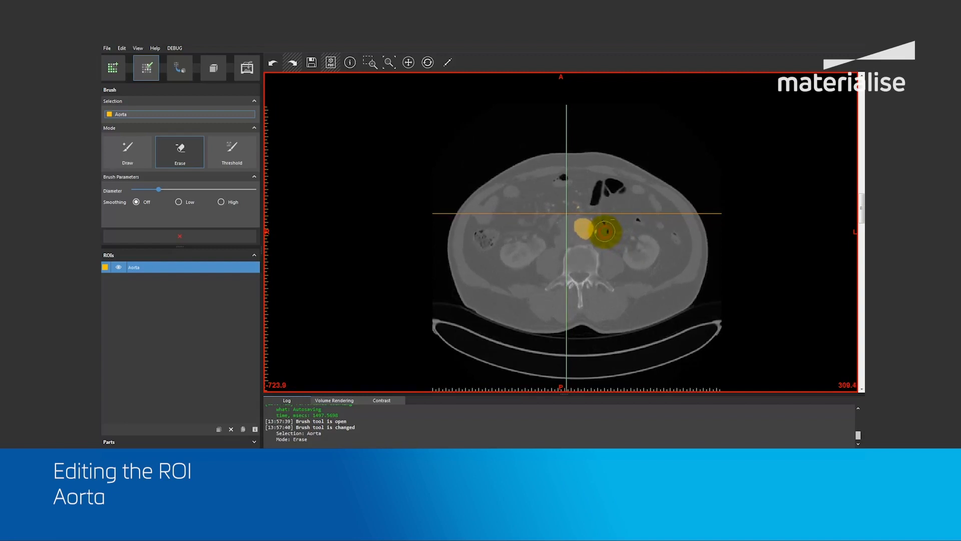
pyautogui.scroll(-1, 605, 232)
pyautogui.scroll(-1, 604, 231)
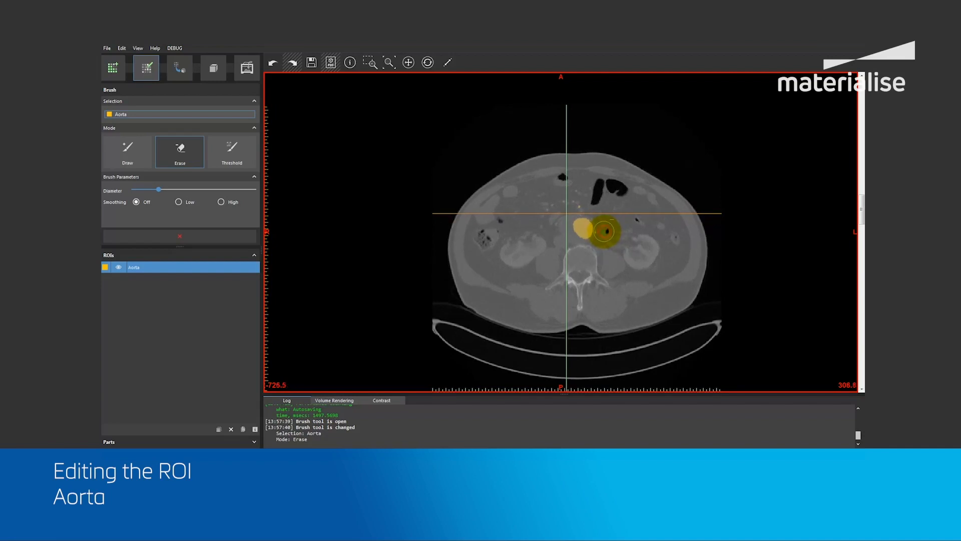
pyautogui.scroll(-5, 605, 231)
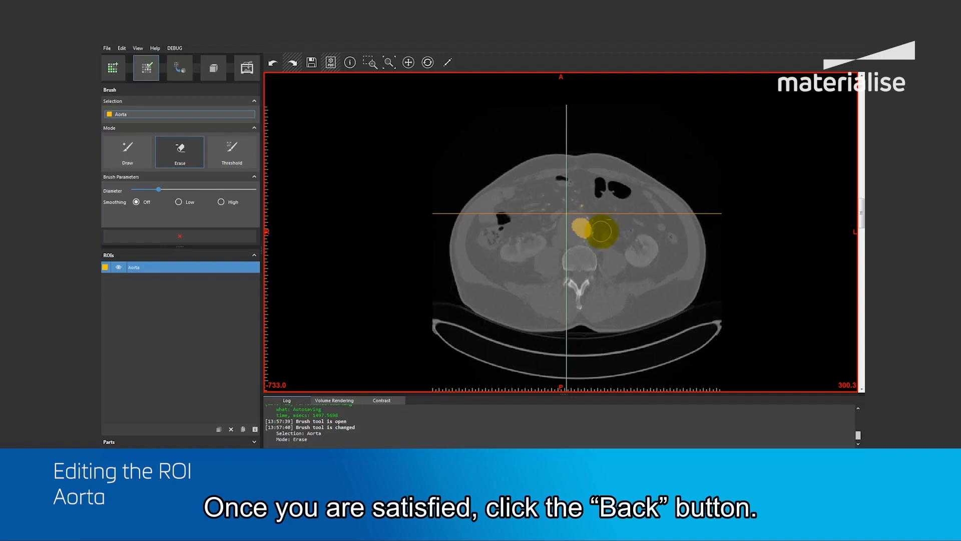
pyautogui.click(179, 234)
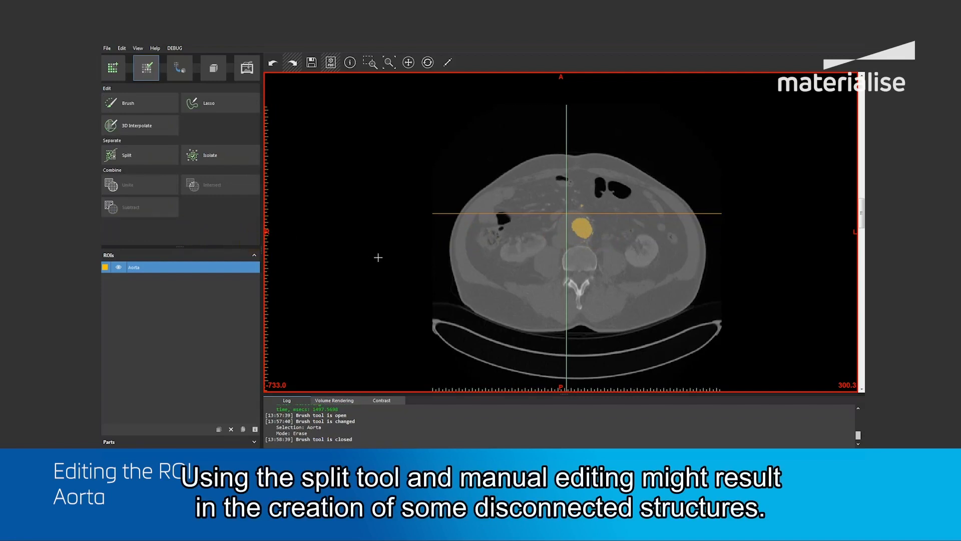
# Isolate the main aorta body in the Aorta ROI, removing the disconnected structures.
pyautogui.press('space')
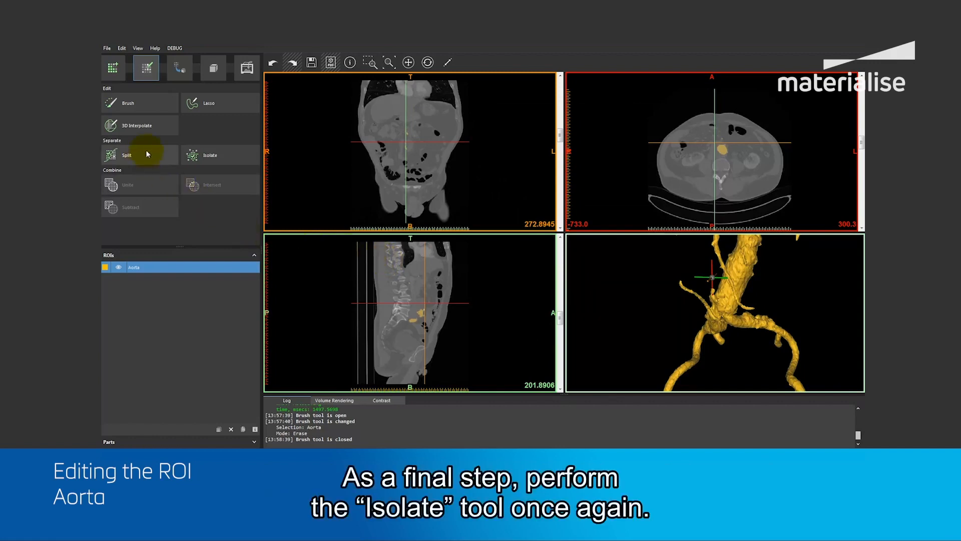
pyautogui.click(217, 158)
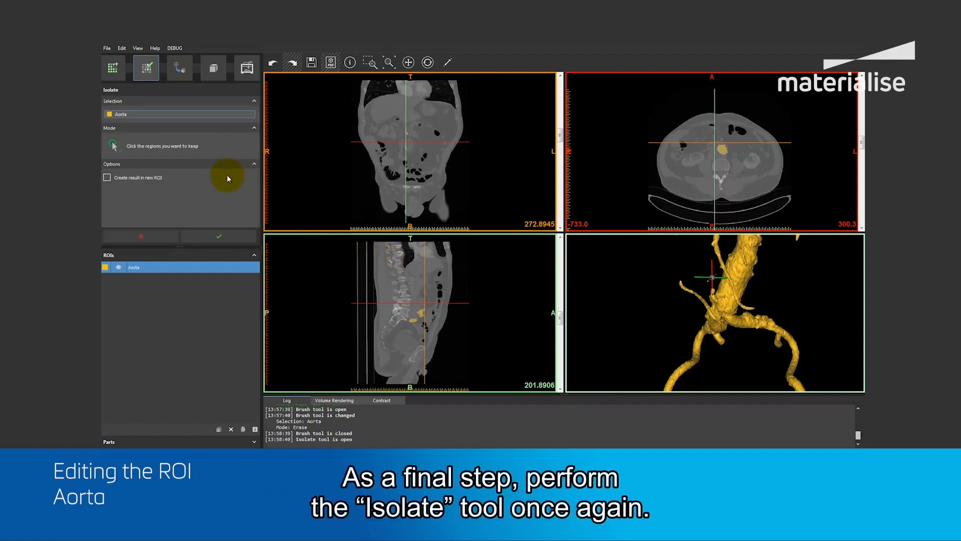
pyautogui.click(730, 285)
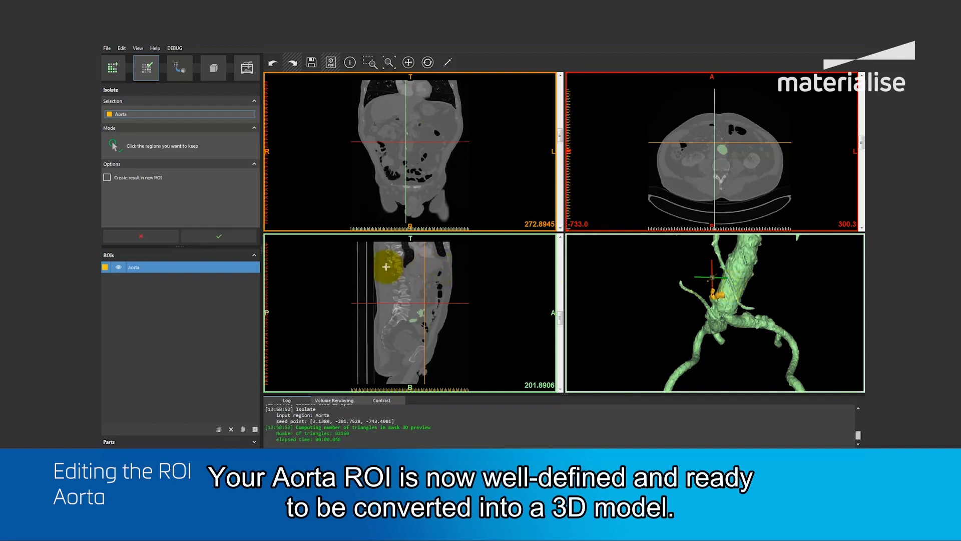
pyautogui.click(213, 240)
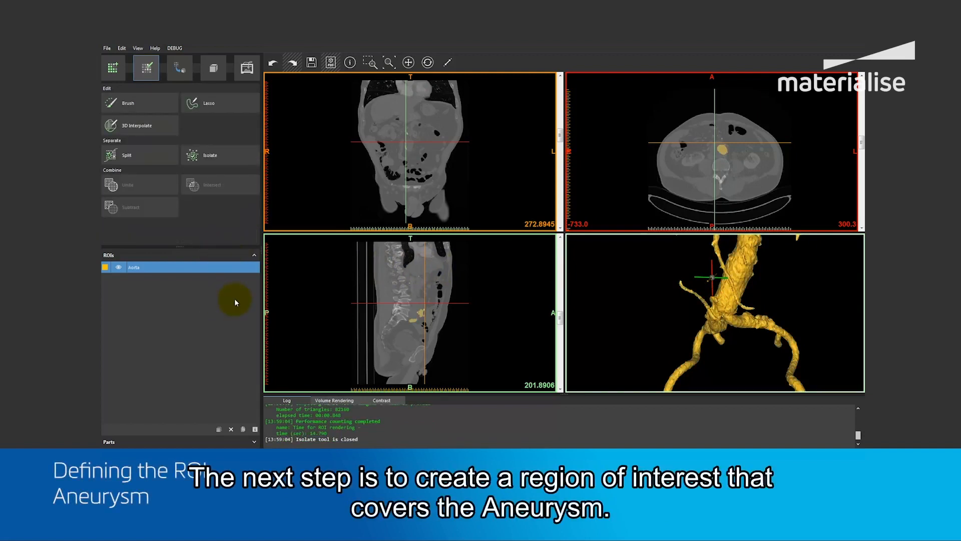
# Return to ROI creation and open 3D Interpolate with the Brush marking tool for the aneurysm region.
pyautogui.moveTo(692, 314); pyautogui.dragTo(695, 316, button='right')
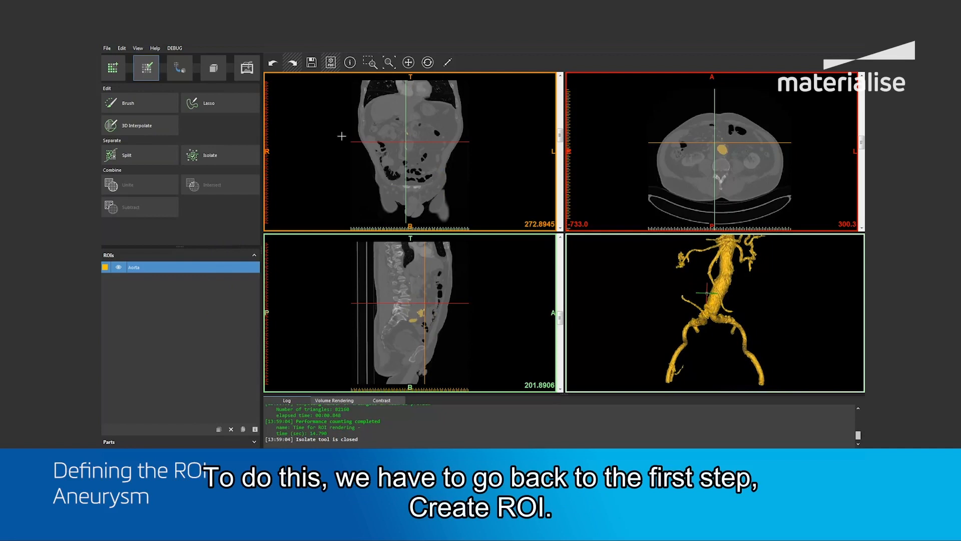
pyautogui.click(103, 70)
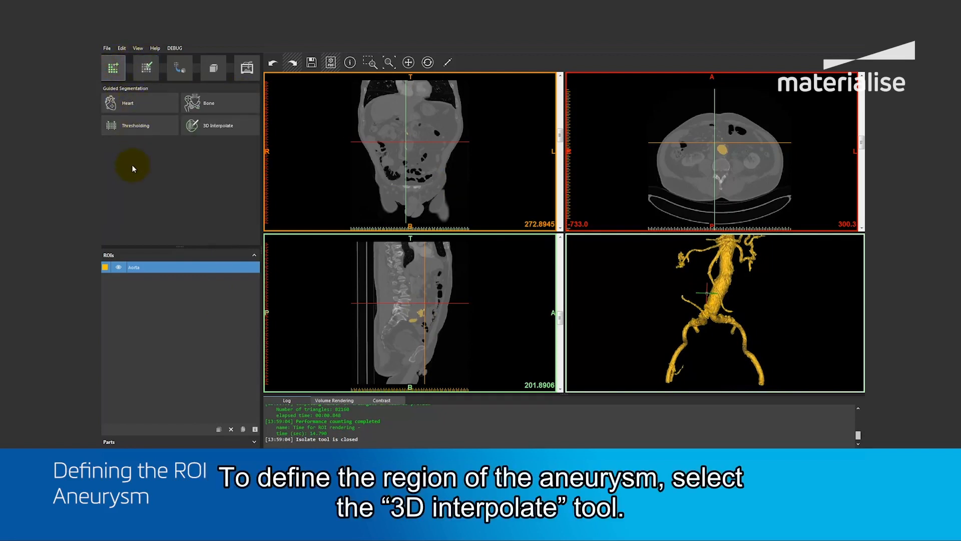
pyautogui.click(207, 131)
pyautogui.click(212, 134)
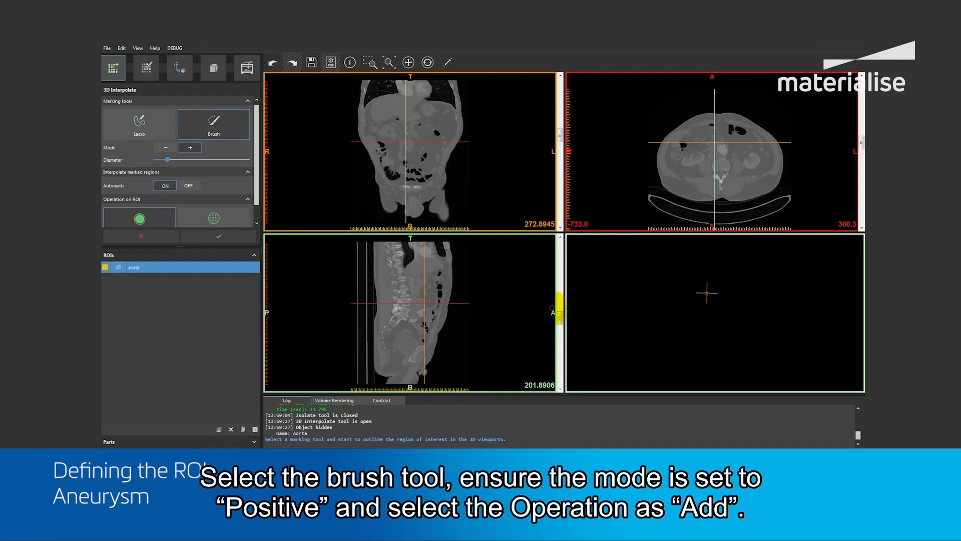
# Set the interpolation Brush to positive mode and choose Add as the operation on the ROI.
pyautogui.moveTo(257, 188); pyautogui.dragTo(258, 204)
pyautogui.click(185, 132)
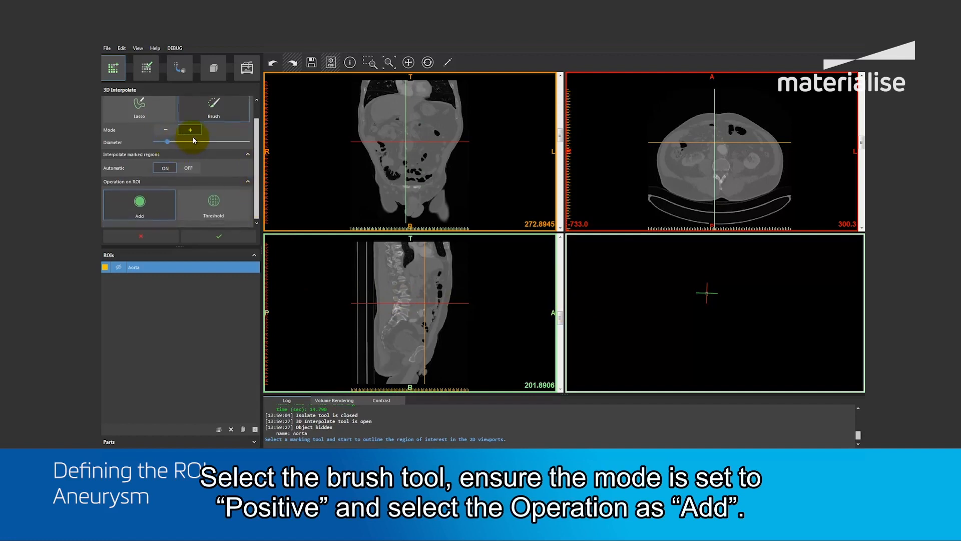
pyautogui.click(145, 204)
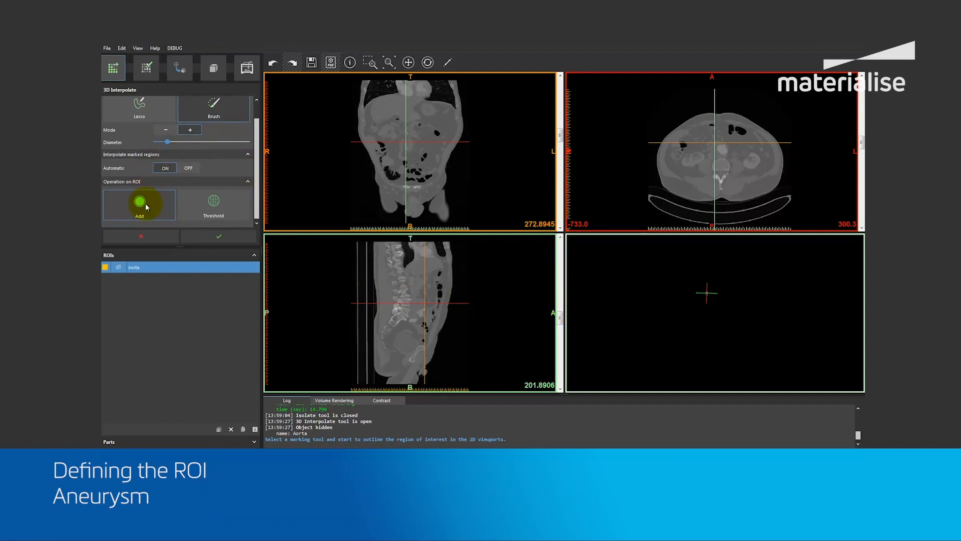
# Mark the whole aneurysm cross-section on axial slice 323.7, where it begins, with the Brush in an enlarged axial view.
pyautogui.press('space')
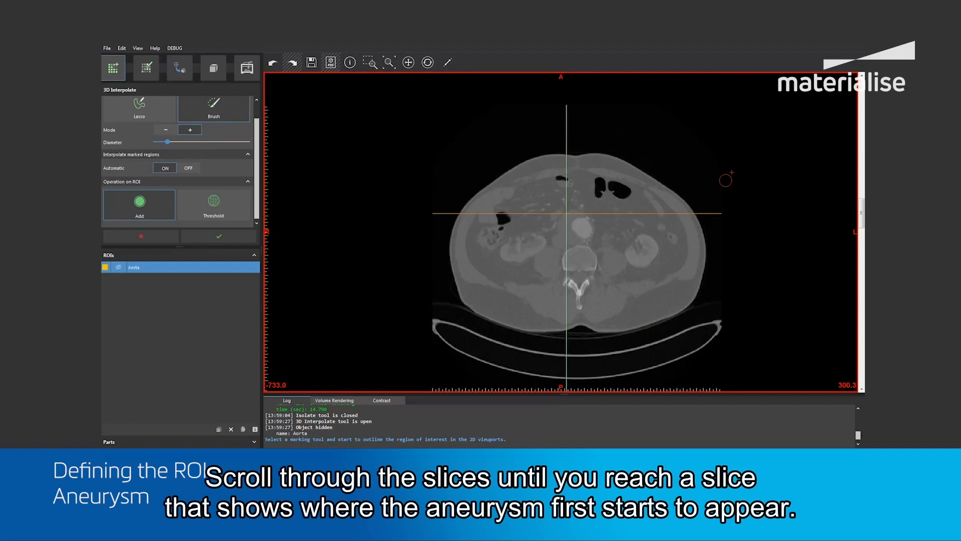
pyautogui.scroll(-5, 787, 208)
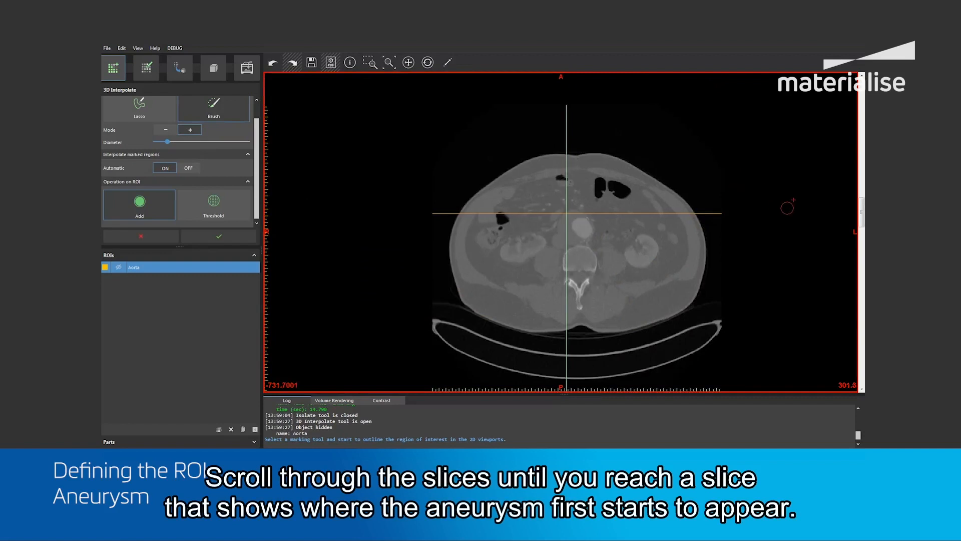
pyautogui.scroll(-5, 787, 208)
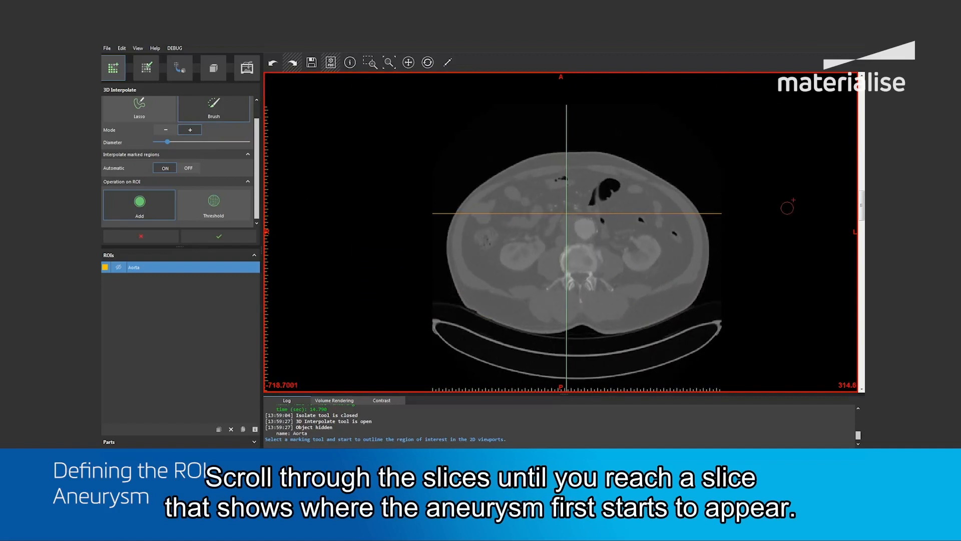
pyautogui.scroll(-5, 787, 208)
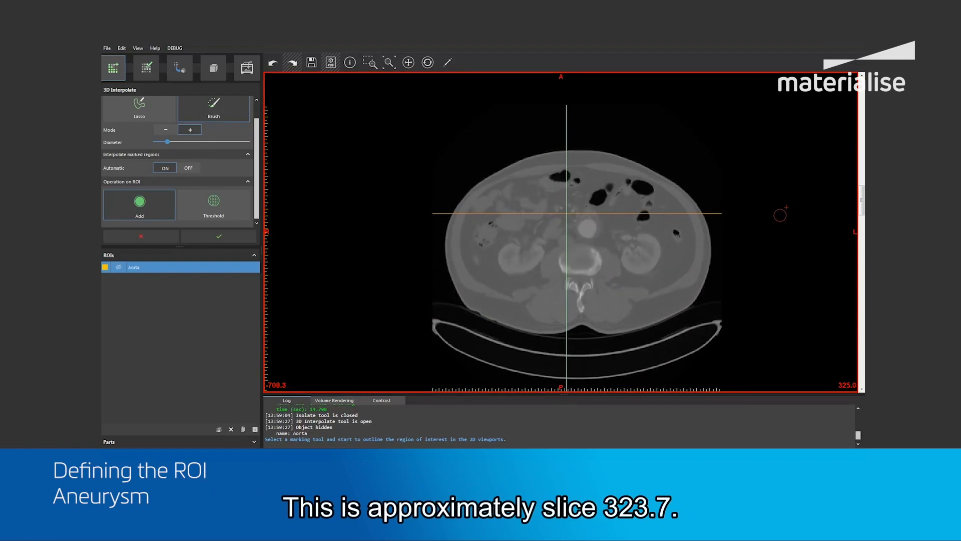
pyautogui.scroll(1, 602, 233)
pyautogui.keyDown('ctrl'); pyautogui.moveTo(601, 232); pyautogui.dragTo(593, 215, button='right'); pyautogui.keyUp('ctrl')
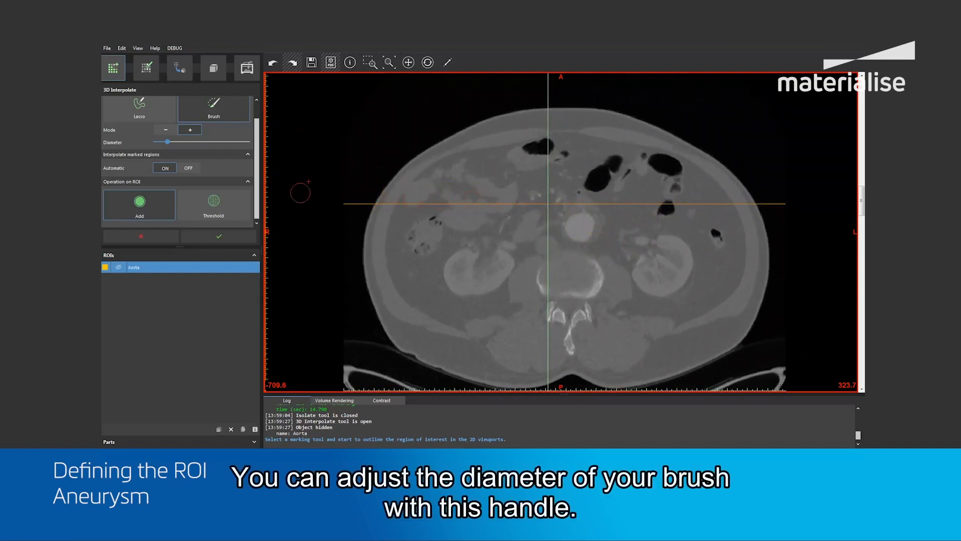
pyautogui.moveTo(167, 143); pyautogui.dragTo(169, 144)
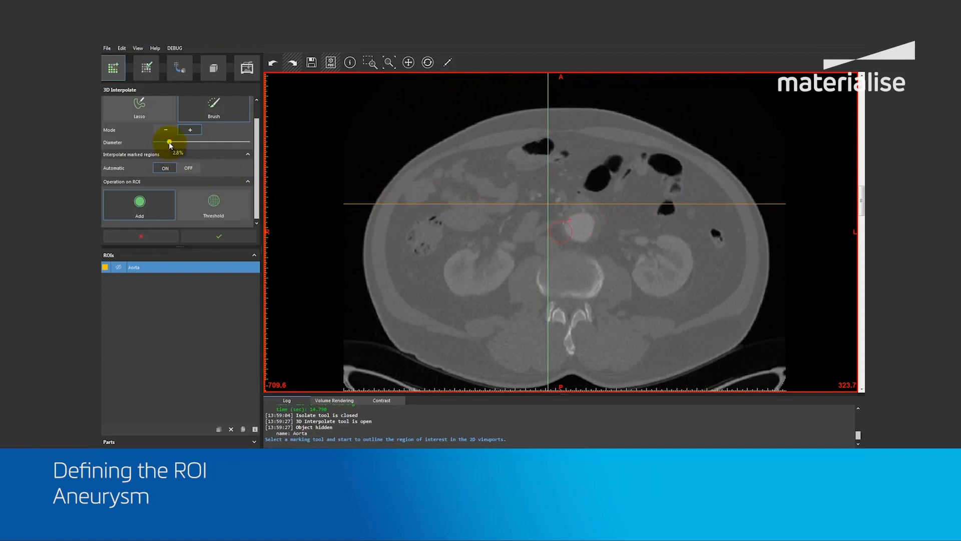
pyautogui.click(579, 222)
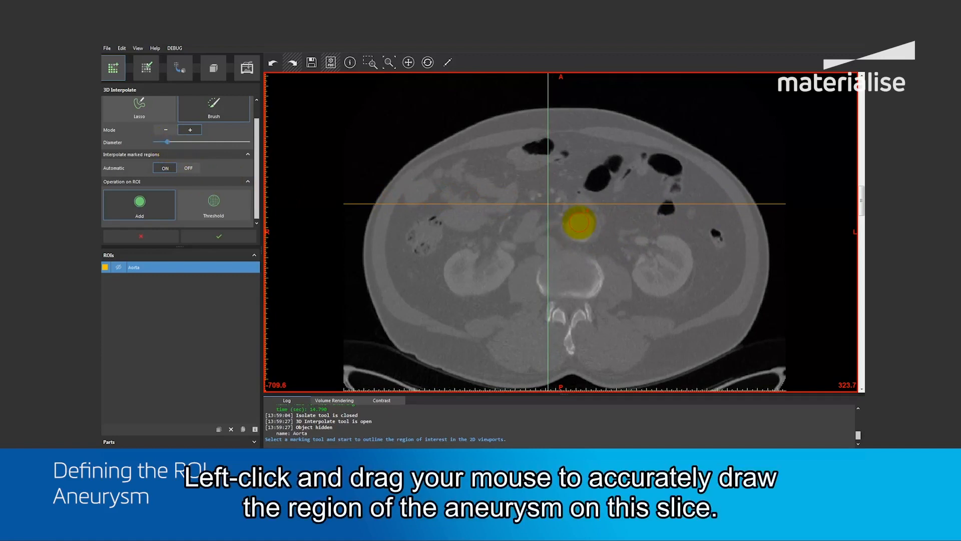
pyautogui.click(579, 222)
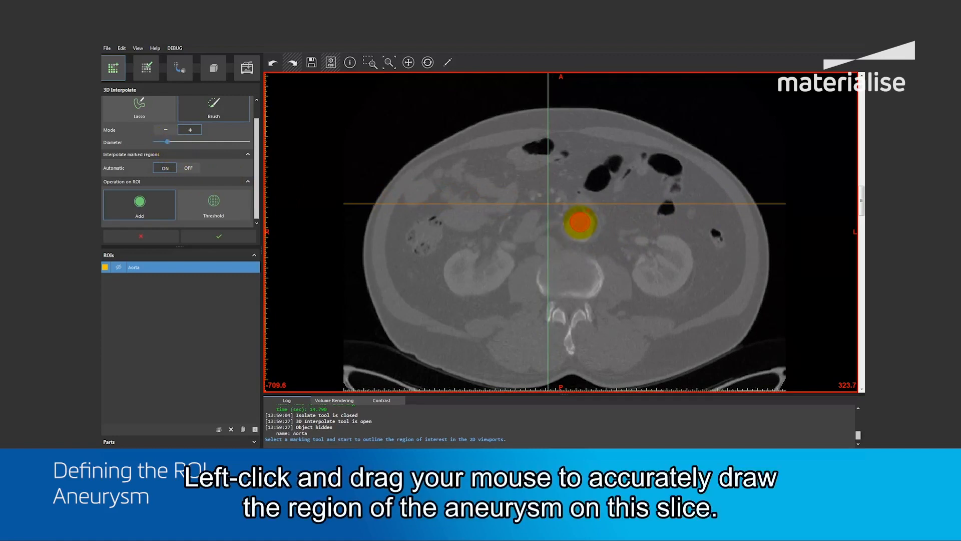
pyautogui.moveTo(579, 222)
pyautogui.mouseDown()
pyautogui.moveTo(590, 224)
pyautogui.moveTo(584, 236)
pyautogui.moveTo(572, 231)
pyautogui.mouseUp()
pyautogui.click(578, 229)
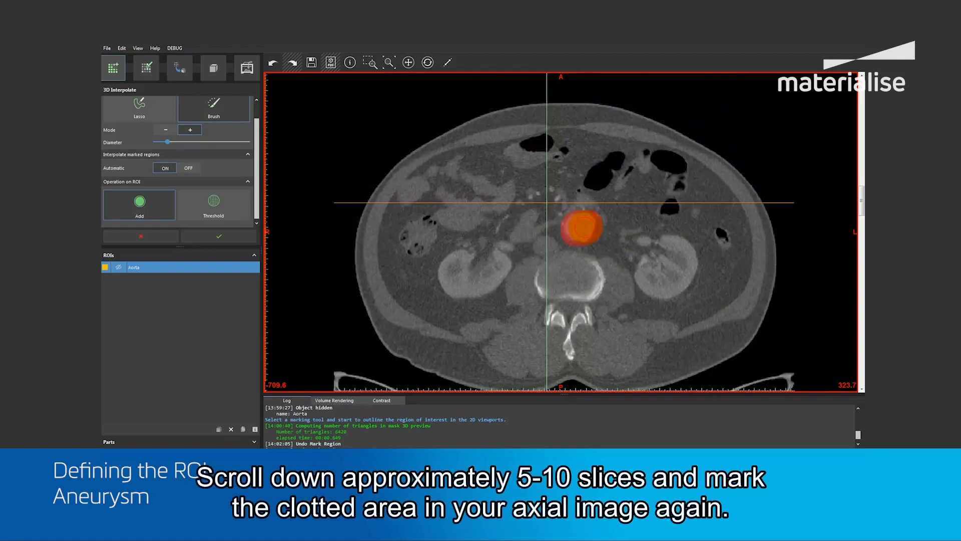
# Mark the aneurysm, including the clotted area around the lumen, on axial slices 314.6 and 306.8.
pyautogui.scroll(-8, 584, 227)
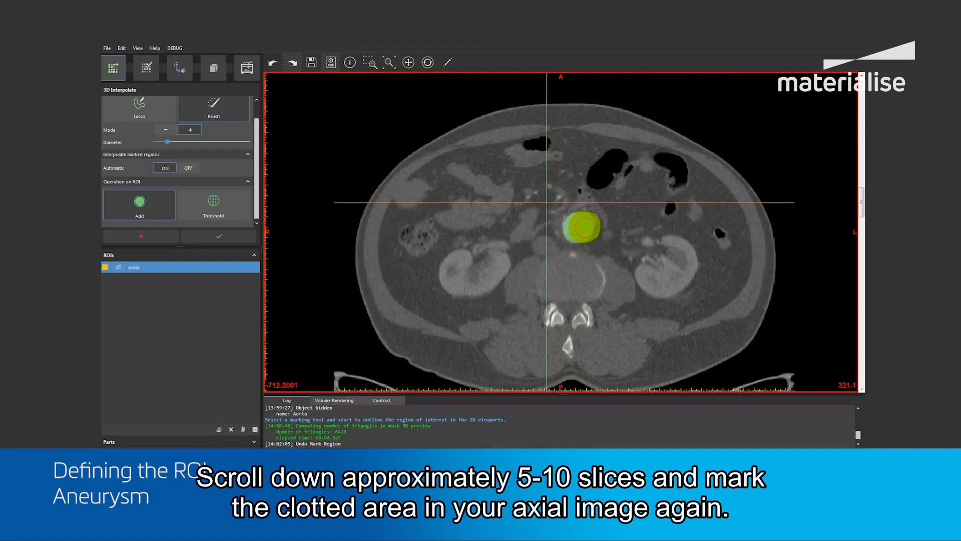
pyautogui.scroll(-1, 584, 227)
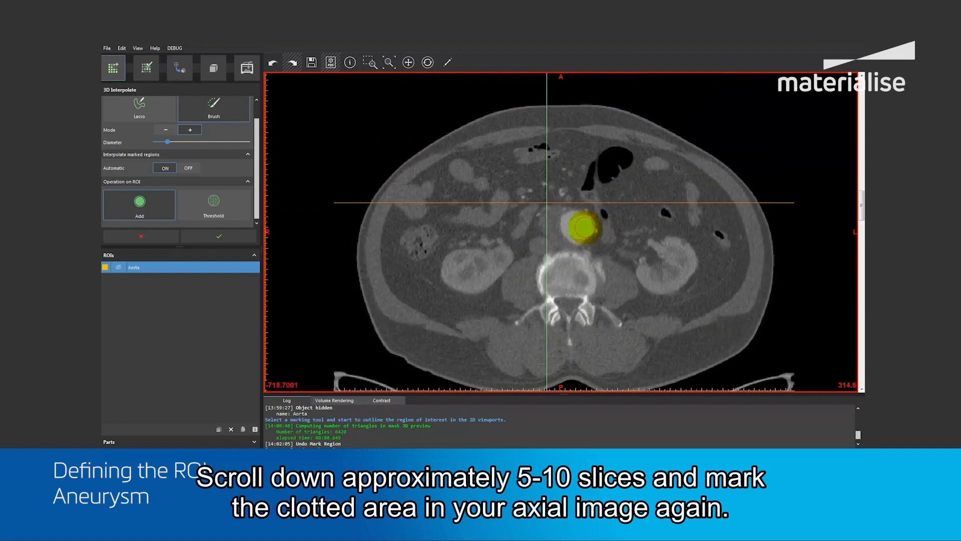
pyautogui.moveTo(585, 227)
pyautogui.mouseDown()
pyautogui.moveTo(566, 253)
pyautogui.moveTo(550, 231)
pyautogui.moveTo(587, 215)
pyautogui.moveTo(567, 227)
pyautogui.mouseUp()
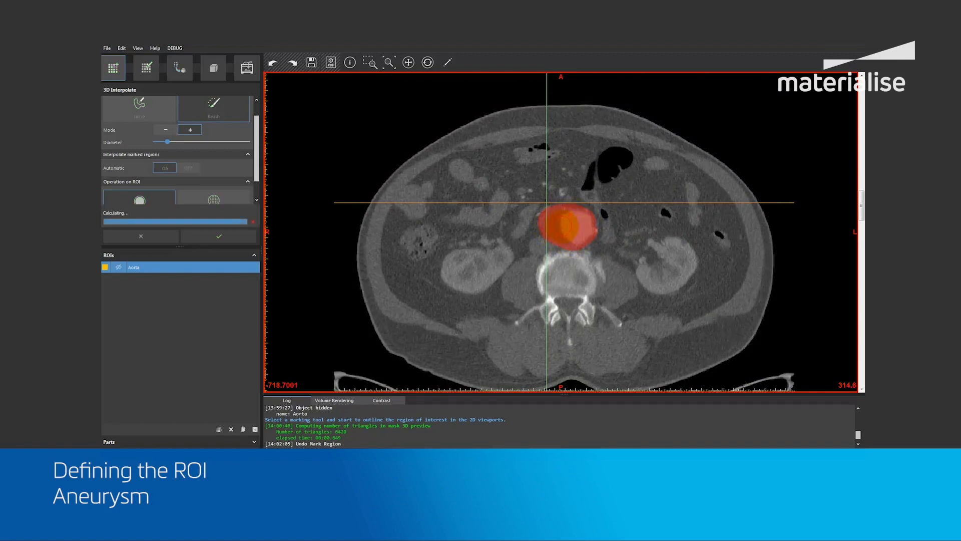
pyautogui.scroll(-5, 566, 225)
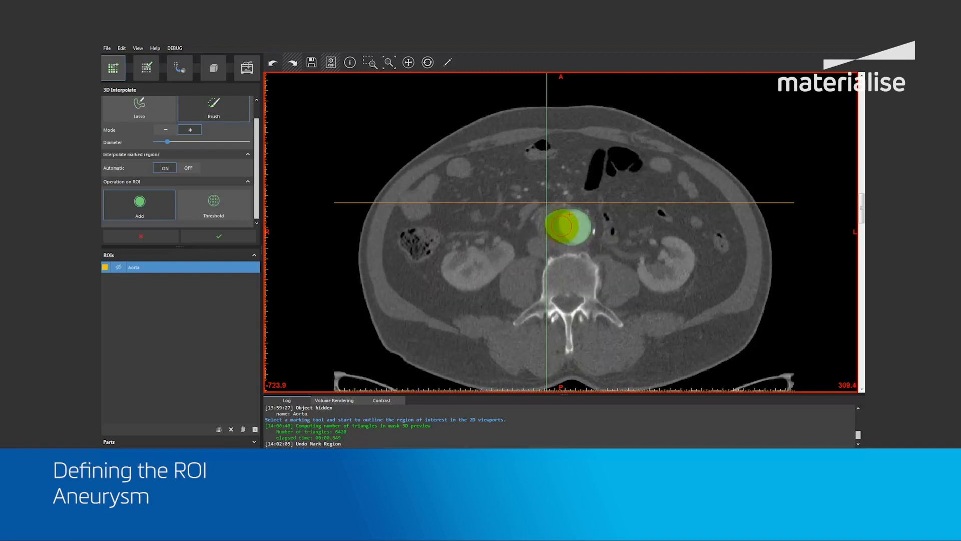
pyautogui.moveTo(582, 227)
pyautogui.mouseDown()
pyautogui.moveTo(564, 243)
pyautogui.moveTo(551, 237)
pyautogui.moveTo(560, 220)
pyautogui.moveTo(575, 219)
pyautogui.mouseUp()
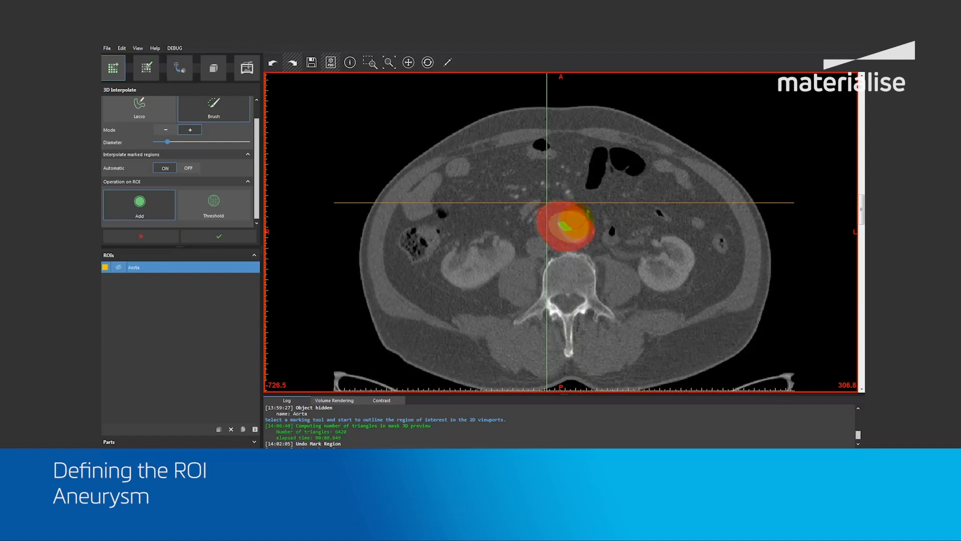
# Continue marking the aneurysm's full cross-section on axial slices below 306.8, including slices 286.0 and 276.9.
pyautogui.scroll(-5, 570, 230)
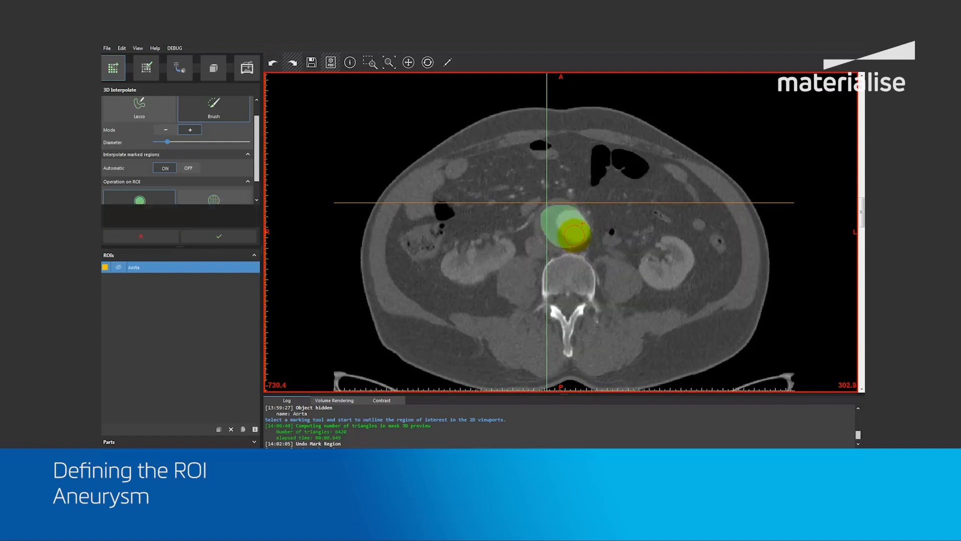
pyautogui.moveTo(575, 232)
pyautogui.mouseDown()
pyautogui.moveTo(546, 236)
pyautogui.moveTo(545, 212)
pyautogui.moveTo(575, 213)
pyautogui.moveTo(582, 220)
pyautogui.moveTo(567, 229)
pyautogui.mouseUp()
pyautogui.scroll(-6, 564, 228)
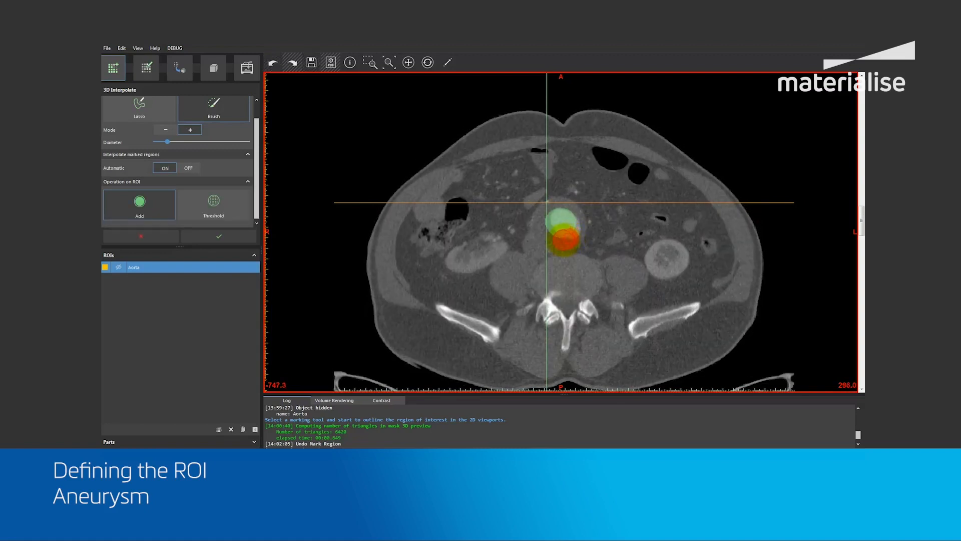
pyautogui.moveTo(560, 239)
pyautogui.mouseDown()
pyautogui.moveTo(549, 225)
pyautogui.moveTo(554, 210)
pyautogui.moveTo(555, 220)
pyautogui.moveTo(578, 223)
pyautogui.mouseUp()
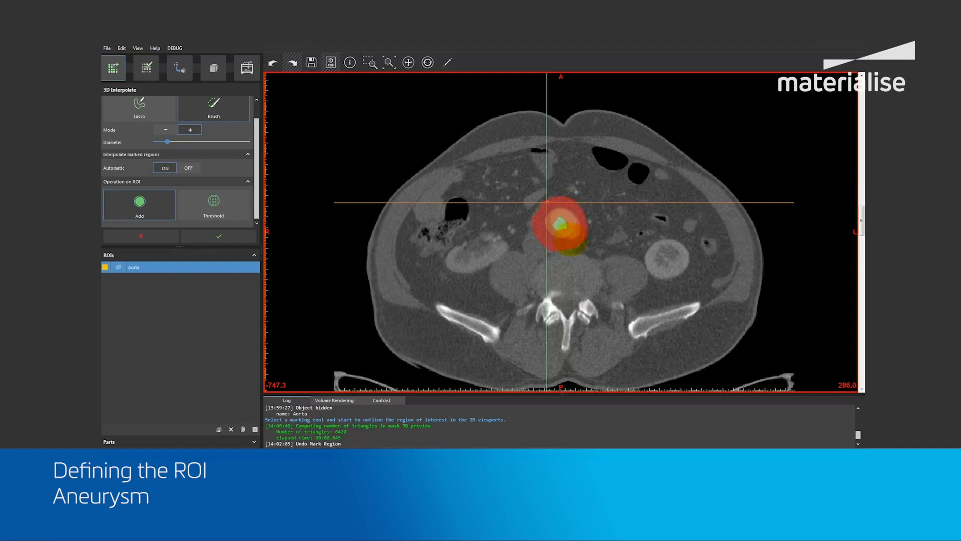
pyautogui.scroll(-3, 573, 222)
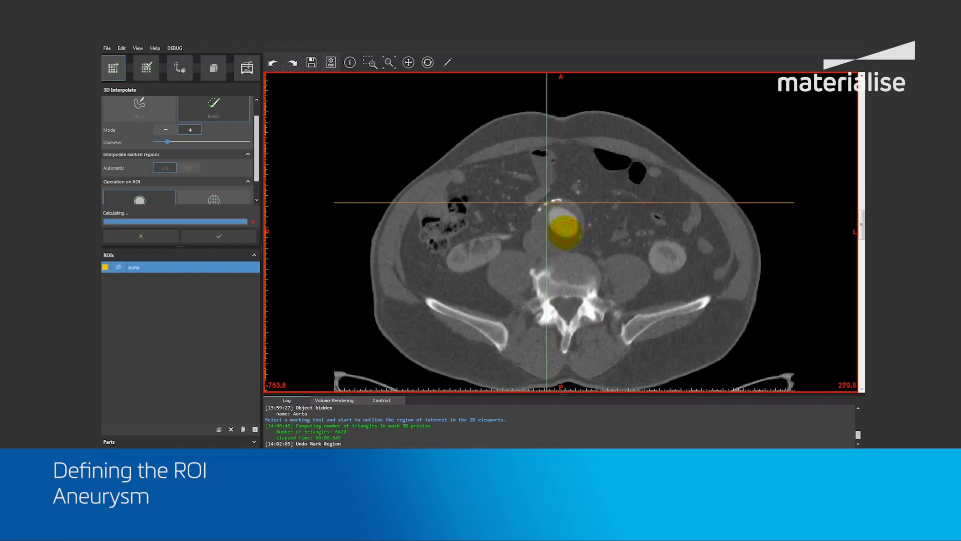
pyautogui.scroll(-1, 565, 229)
pyautogui.moveTo(563, 238)
pyautogui.mouseDown()
pyautogui.moveTo(543, 230)
pyautogui.moveTo(548, 209)
pyautogui.moveTo(560, 210)
pyautogui.mouseUp()
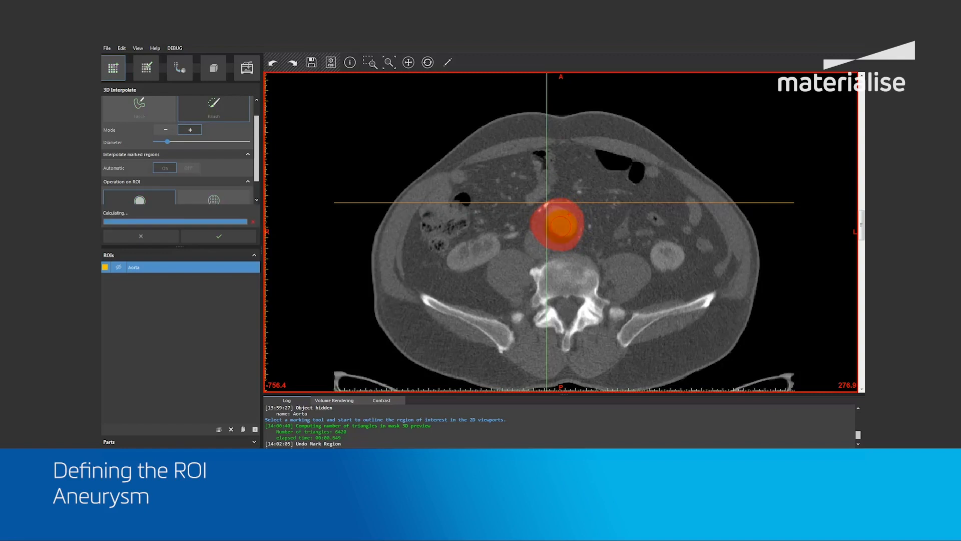
# Mark the lower end of the aneurysm on axial slices 267.8 and 260.0.
pyautogui.scroll(-3, 560, 226)
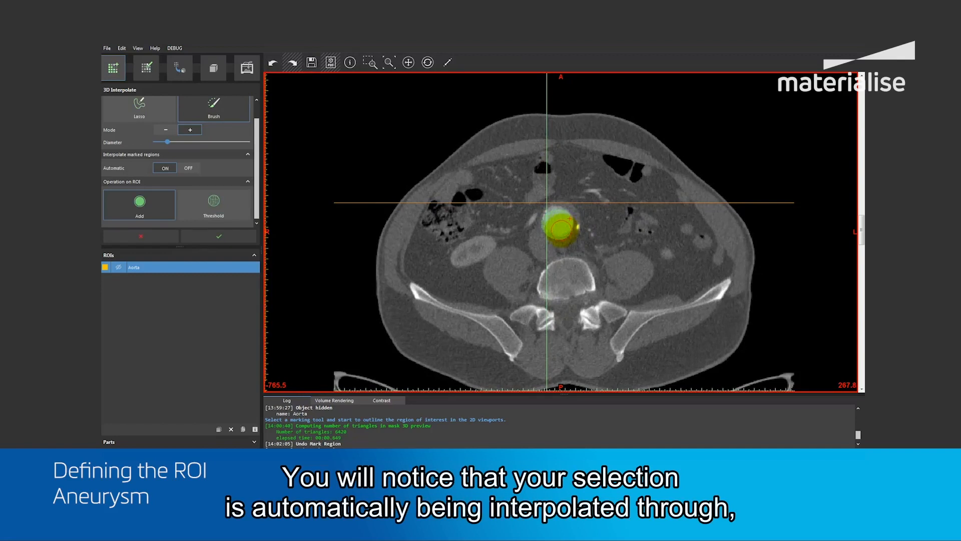
pyautogui.moveTo(565, 232)
pyautogui.mouseDown()
pyautogui.moveTo(552, 216)
pyautogui.moveTo(572, 220)
pyautogui.mouseUp()
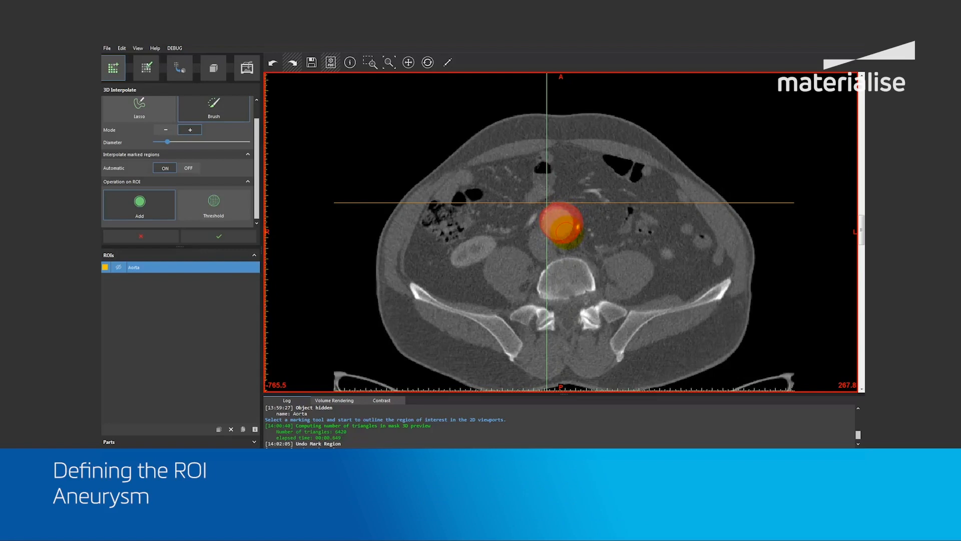
pyautogui.scroll(-4, 564, 230)
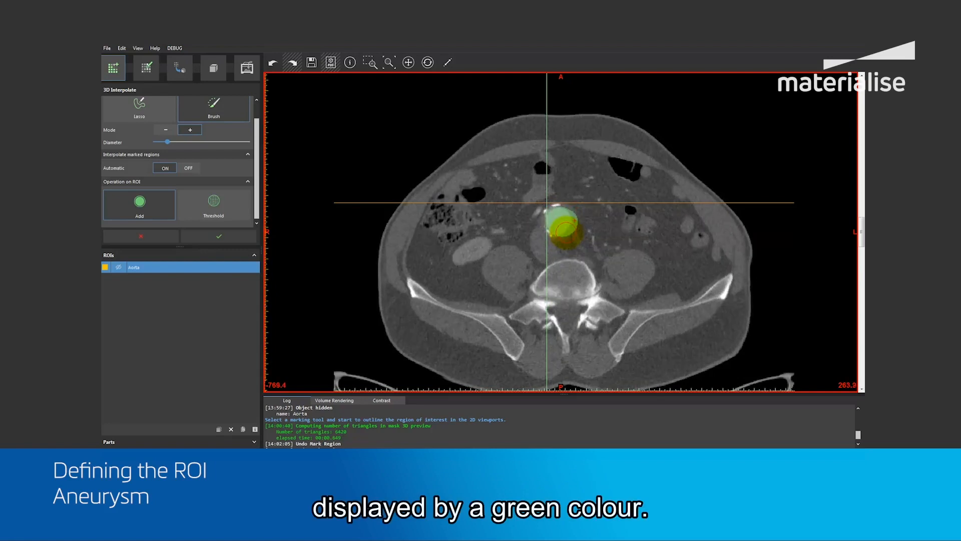
pyautogui.scroll(-4, 565, 228)
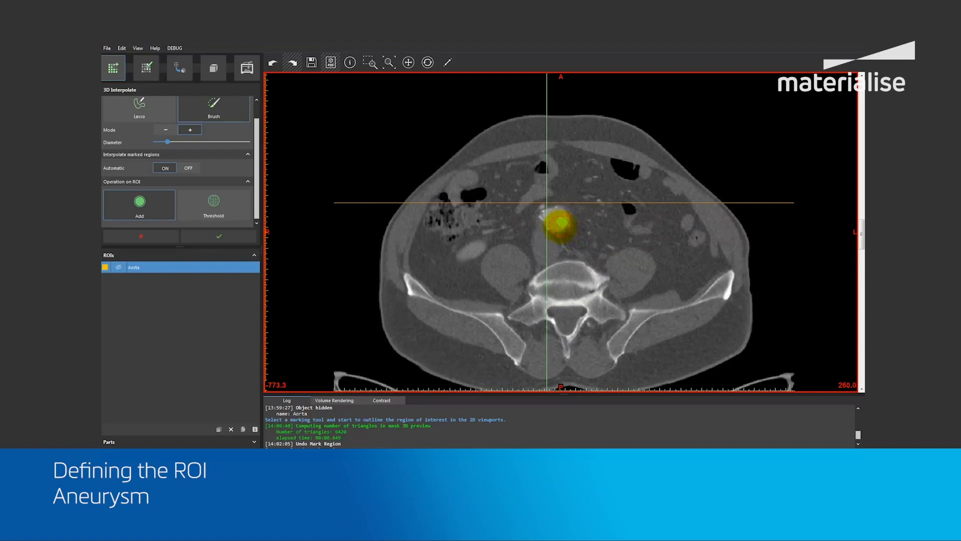
pyautogui.moveTo(561, 221)
pyautogui.mouseDown()
pyautogui.moveTo(549, 216)
pyautogui.moveTo(562, 218)
pyautogui.mouseUp()
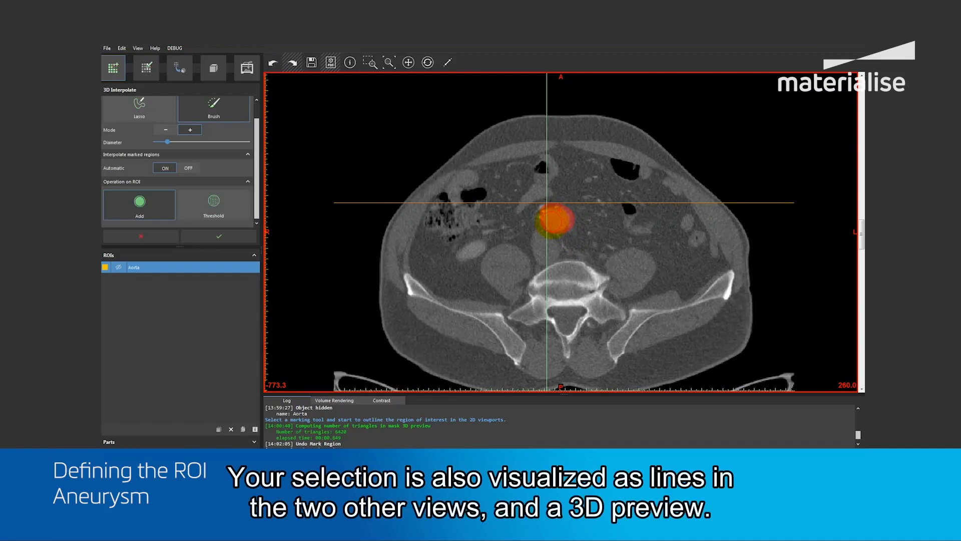
# Accept the interpolated marking as a new ROI from the four-view layout and rename it Aneurysm.
pyautogui.press('space')
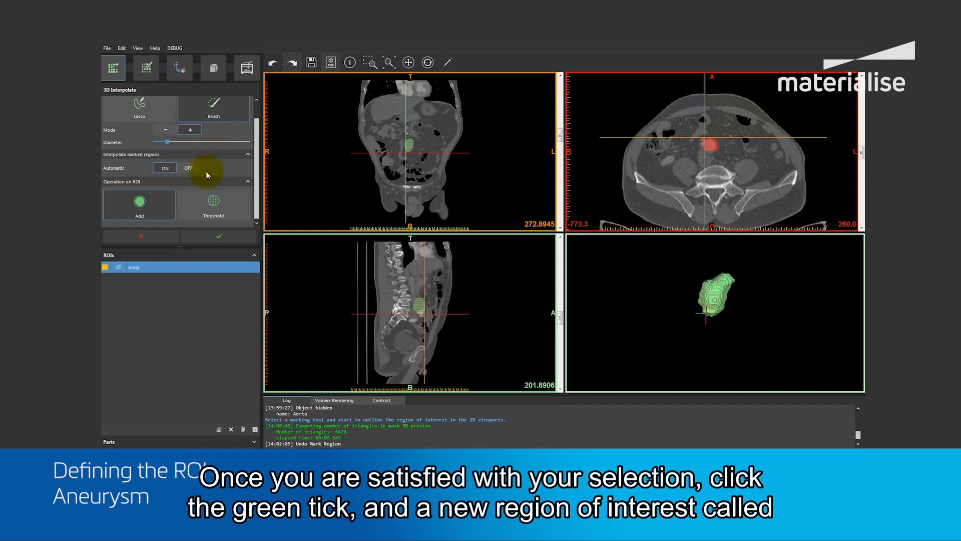
pyautogui.click(215, 236)
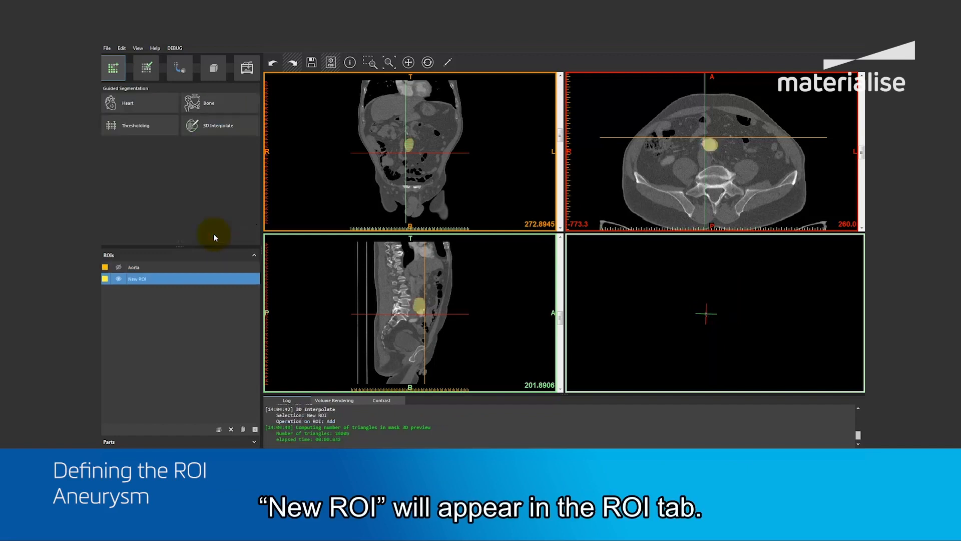
pyautogui.doubleClick(140, 283)
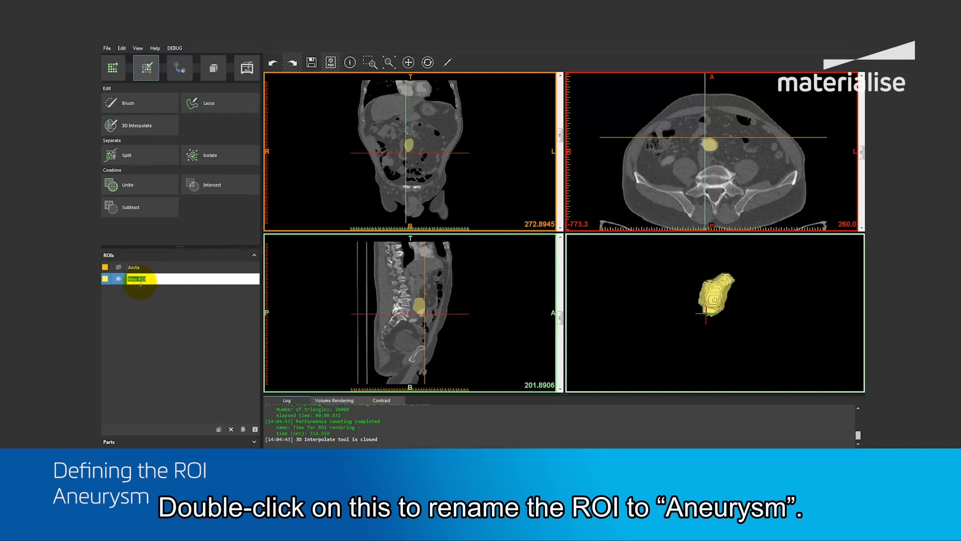
pyautogui.write('Aneu')
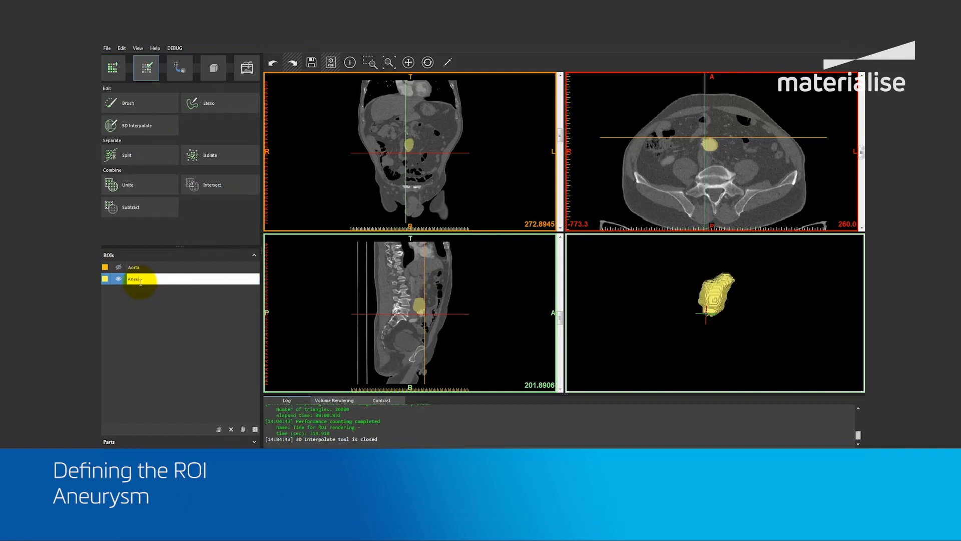
pyautogui.write('rysm')
pyautogui.press('Return')
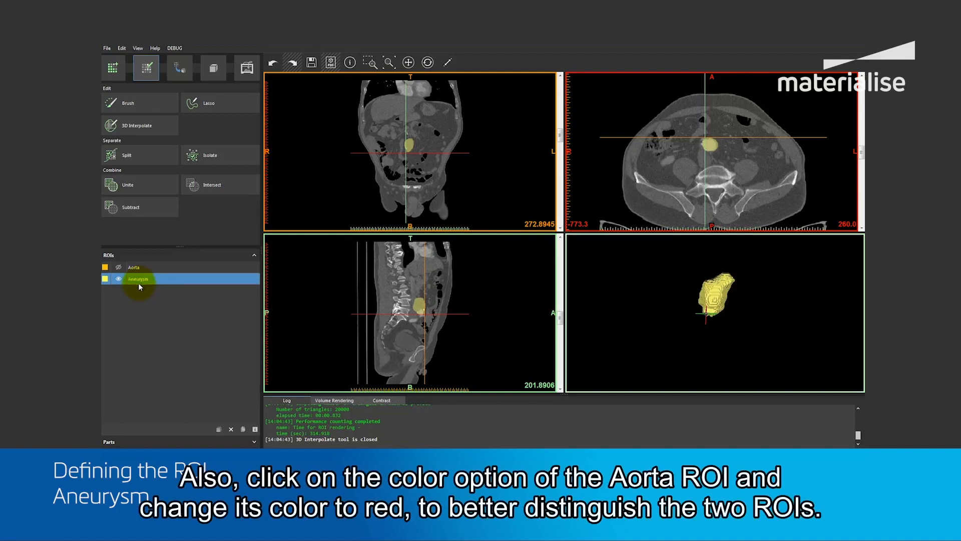
# Show the Aorta ROI and change its color to red.
pyautogui.click(118, 267)
pyautogui.click(108, 268)
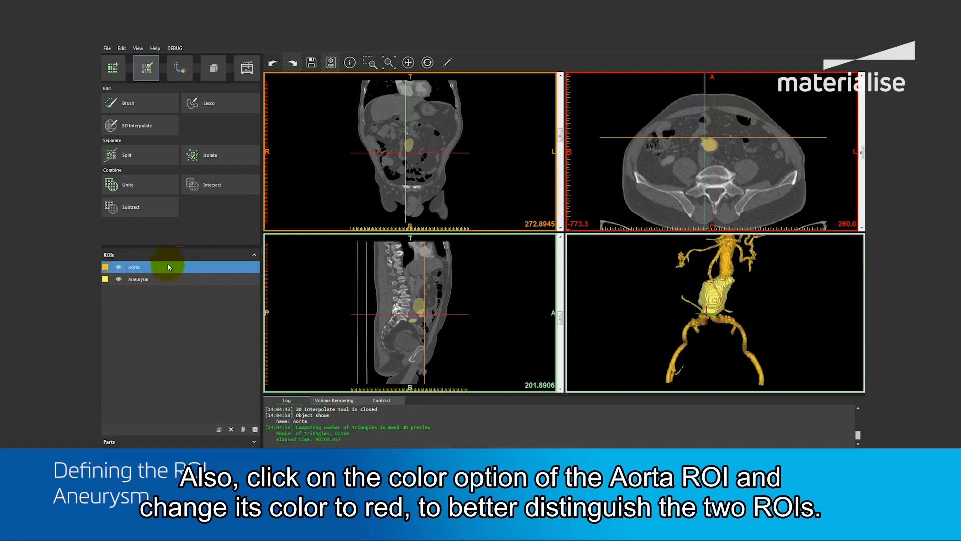
pyautogui.click(105, 267)
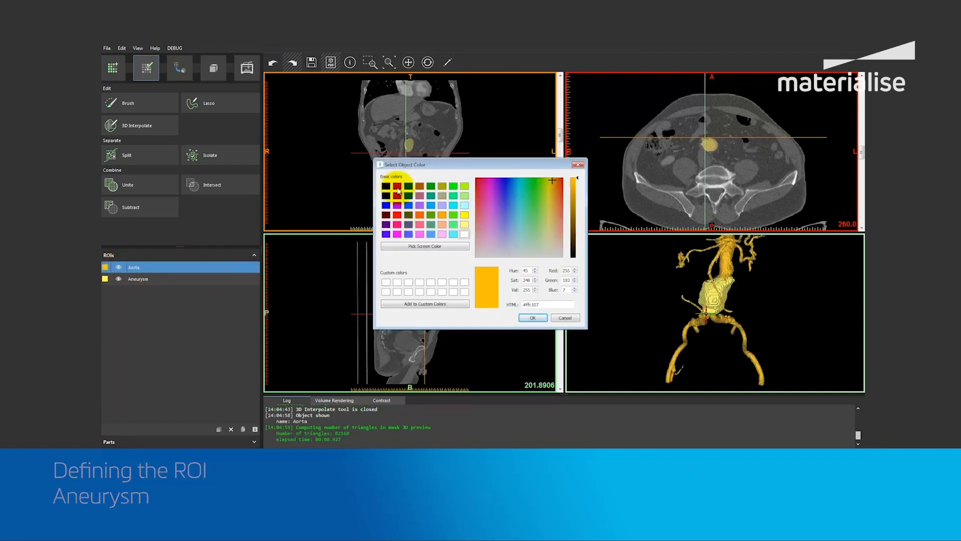
pyautogui.click(397, 214)
pyautogui.click(532, 317)
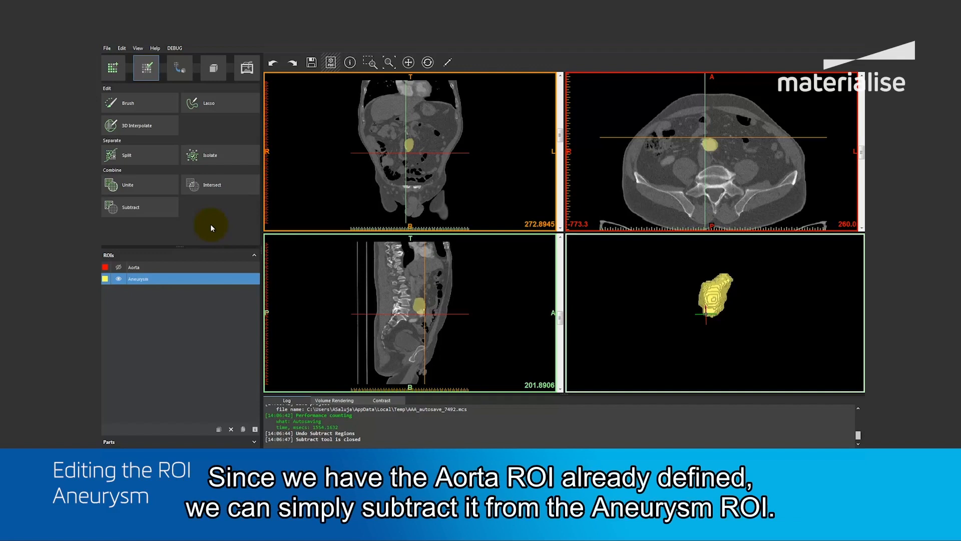
# Subtract the Aorta ROI from the Aneurysm ROI, writing the result to the existing Aneurysm ROI, and close the Subtract tool.
pyautogui.click(150, 206)
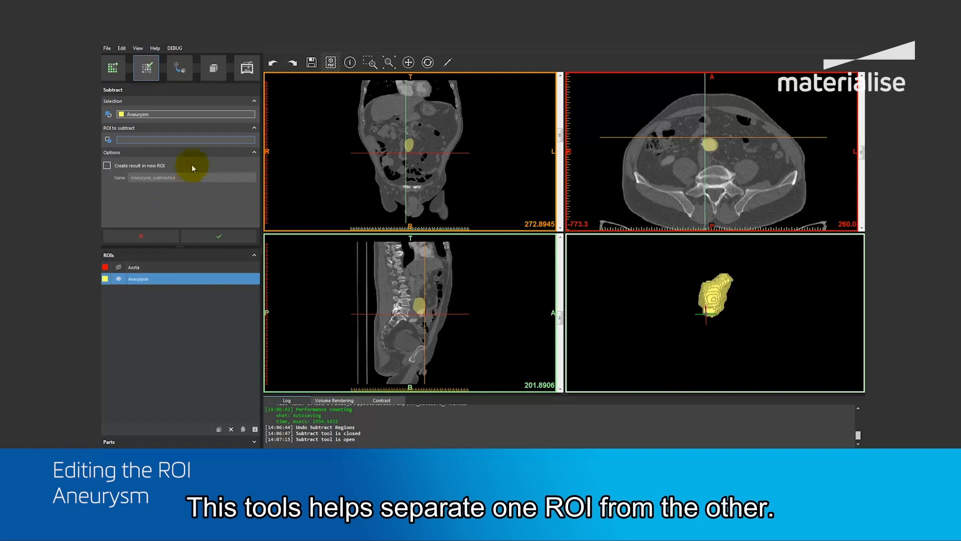
pyautogui.click(180, 115)
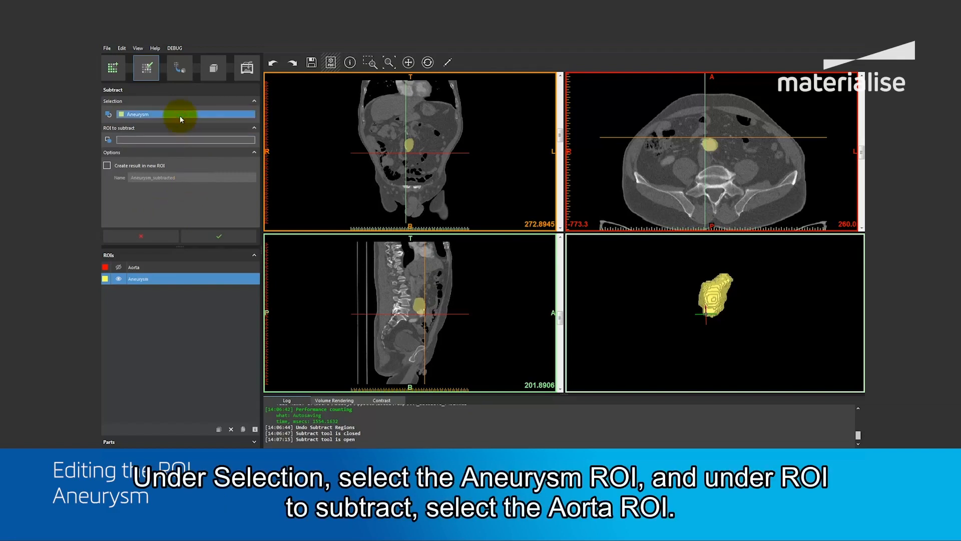
pyautogui.click(159, 280)
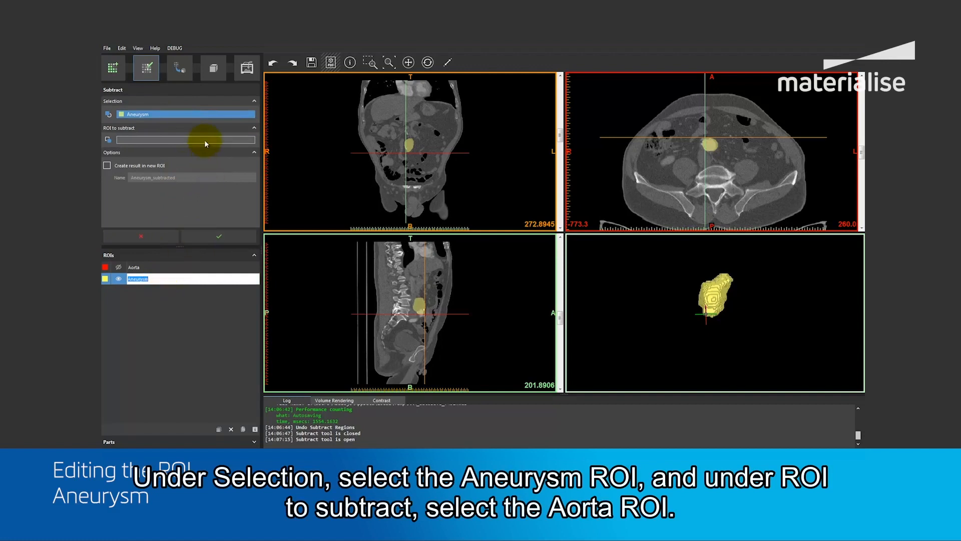
pyautogui.click(204, 140)
pyautogui.click(178, 269)
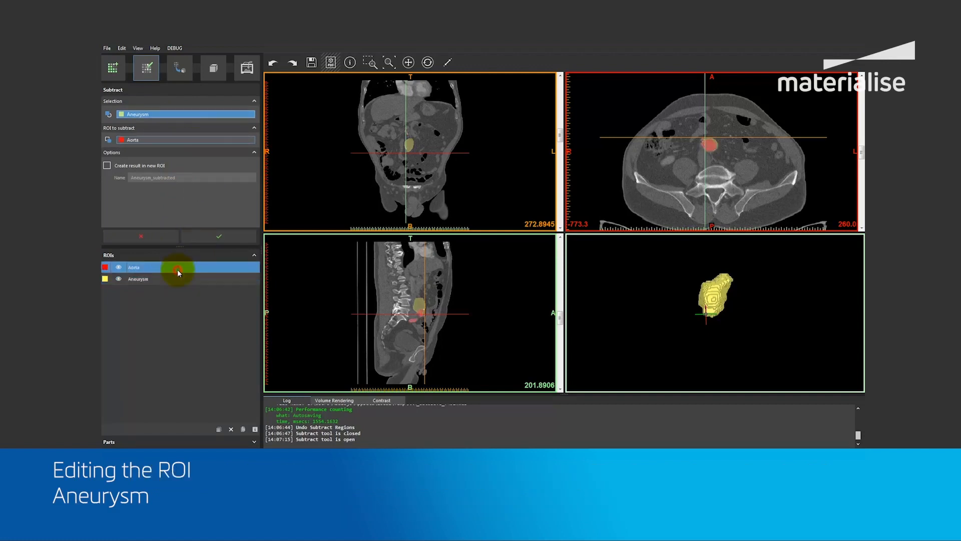
pyautogui.click(216, 238)
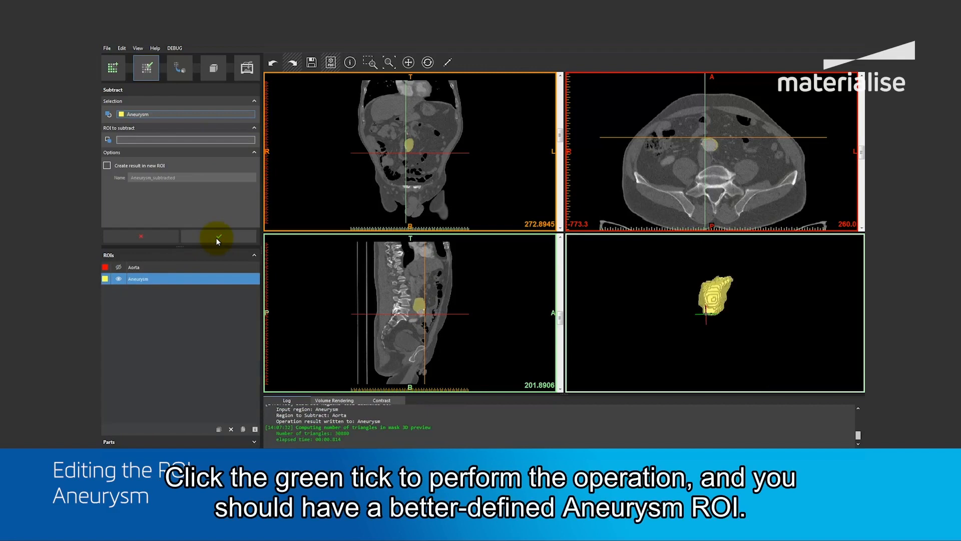
pyautogui.moveTo(711, 284)
pyautogui.mouseDown(button='right')
pyautogui.moveTo(690, 336)
pyautogui.moveTo(711, 290)
pyautogui.mouseUp(button='right')
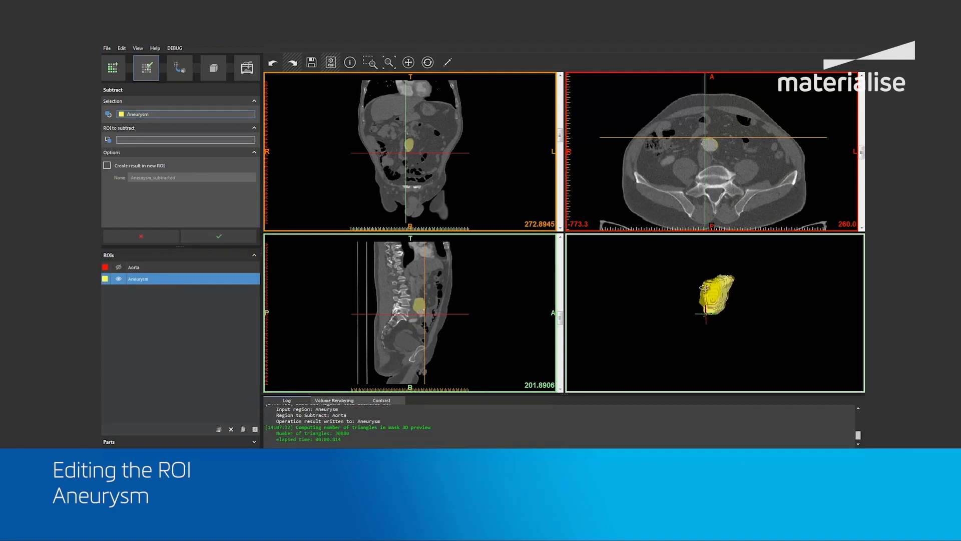
pyautogui.click(142, 236)
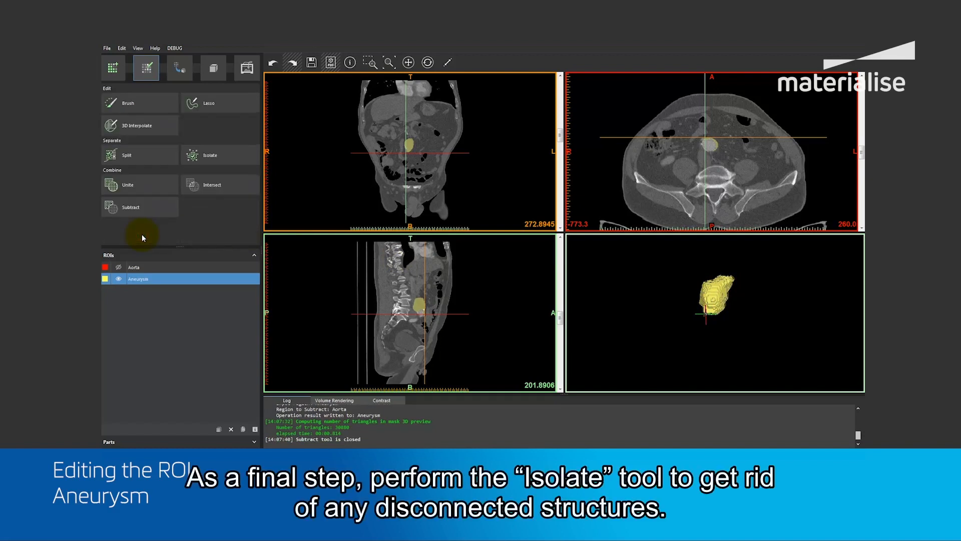
# Isolate the main region of the Aneurysm ROI to remove any disconnected structures.
pyautogui.click(202, 159)
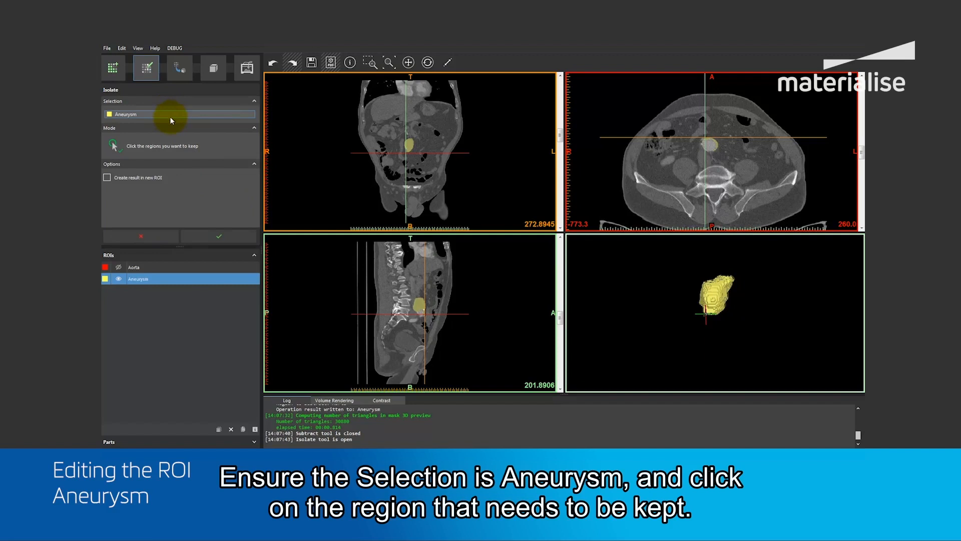
pyautogui.click(418, 304)
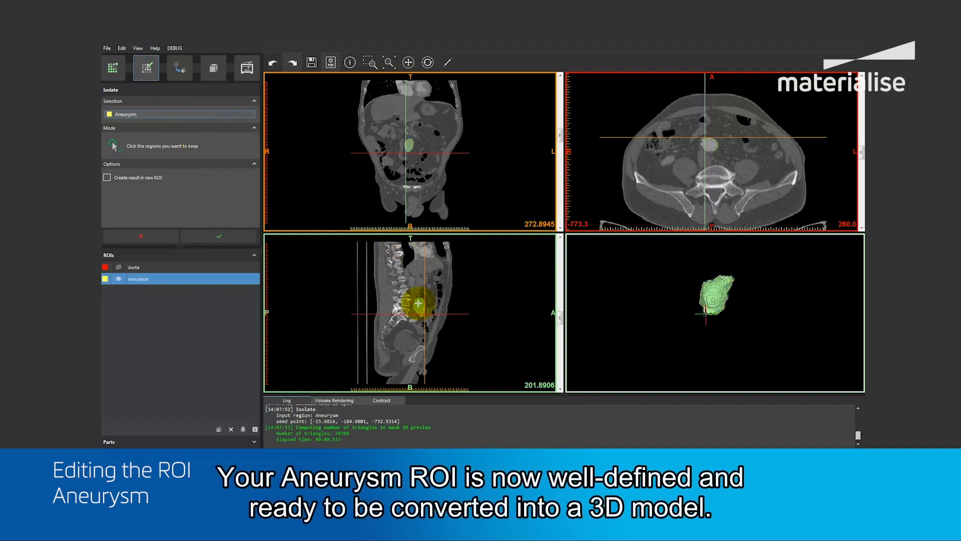
pyautogui.moveTo(693, 279)
pyautogui.mouseDown(button='right')
pyautogui.moveTo(676, 296)
pyautogui.moveTo(671, 334)
pyautogui.moveTo(690, 315)
pyautogui.moveTo(690, 290)
pyautogui.mouseUp(button='right')
pyautogui.click(224, 235)
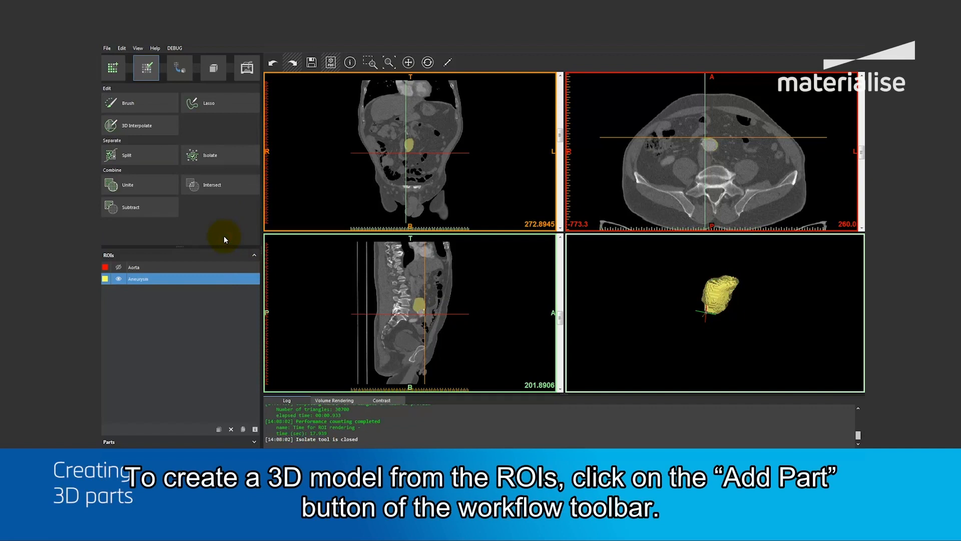
# Create solid parts from both the Aorta and Aneurysm ROIs.
pyautogui.click(177, 74)
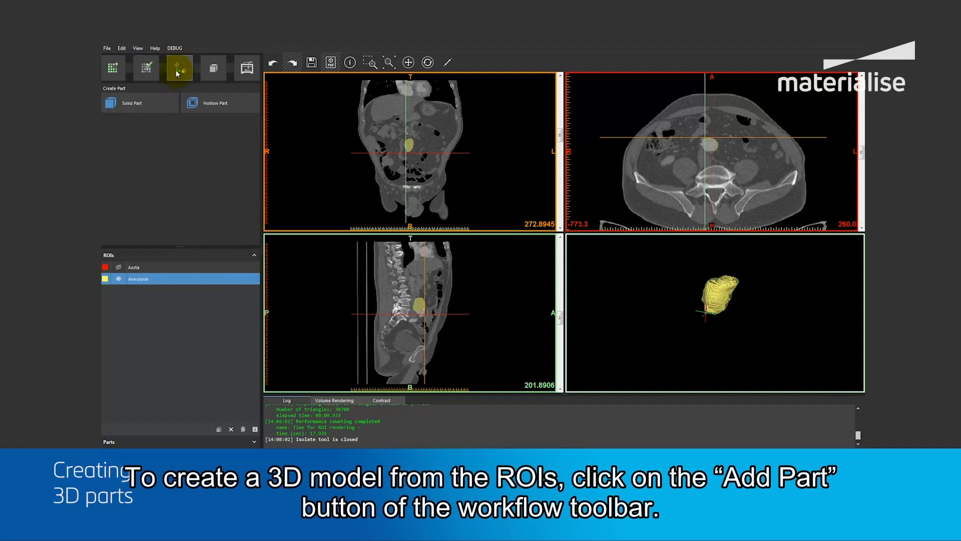
pyautogui.click(129, 105)
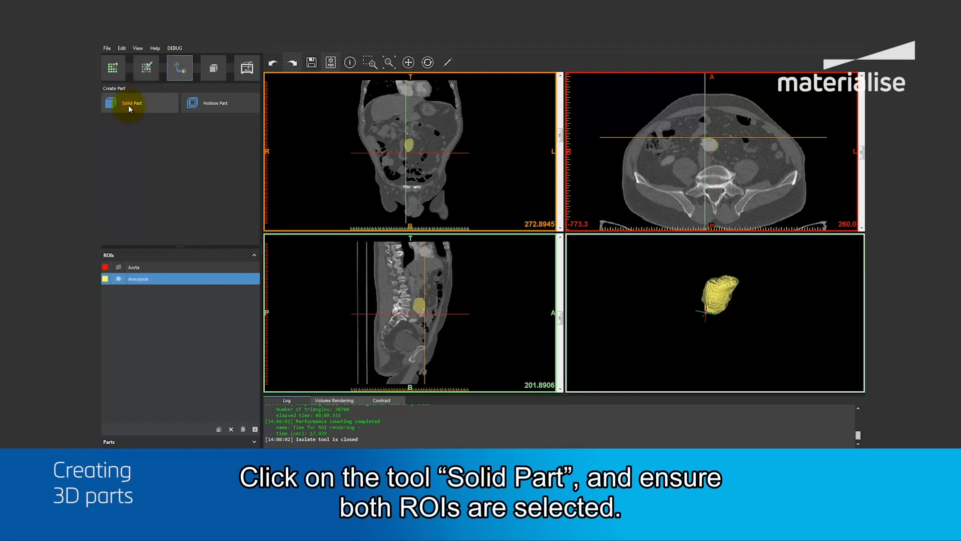
pyautogui.click(110, 116)
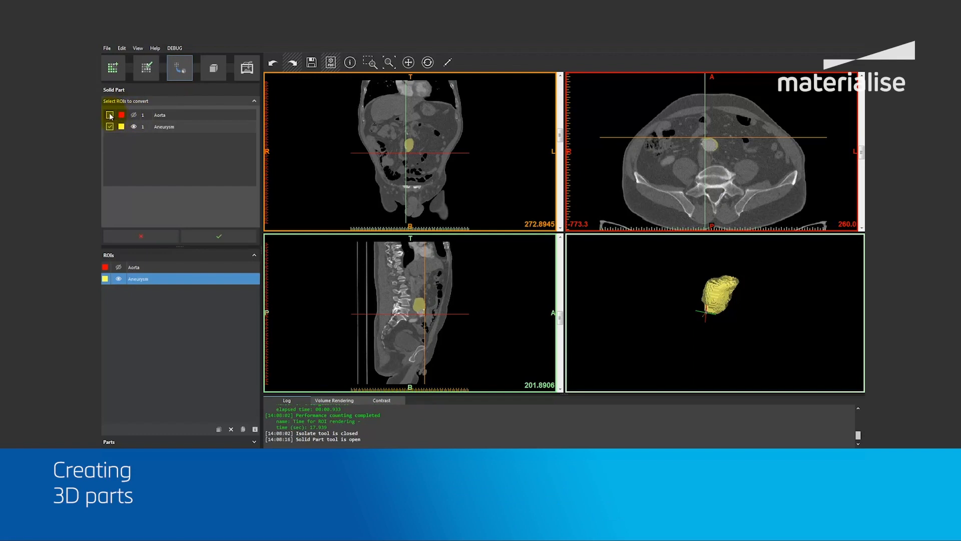
pyautogui.click(134, 116)
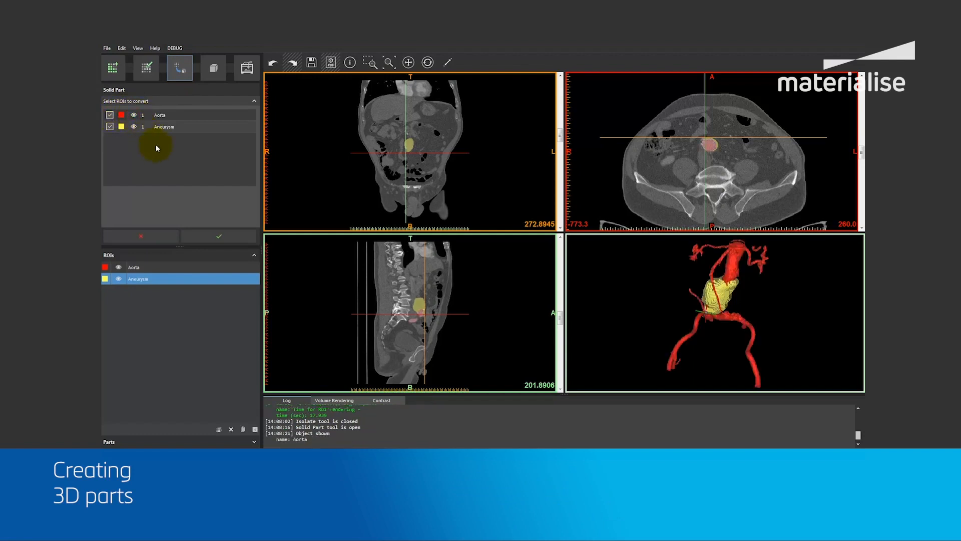
pyautogui.click(218, 238)
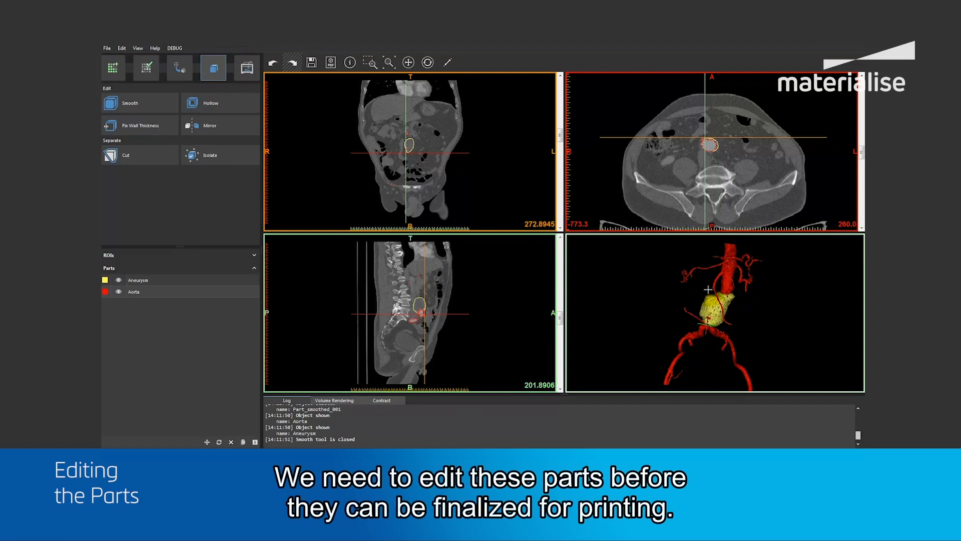
# Smooth the Aorta and Aneurysm parts together with Detail 0.50 mm and Fill Cavities Under 1.00 mm.
pyautogui.scroll(5, 709, 290)
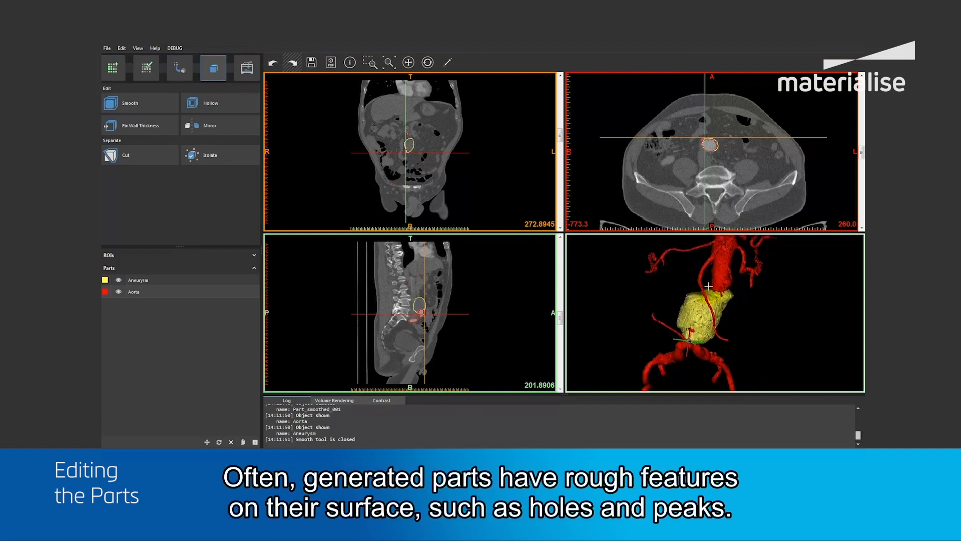
pyautogui.moveTo(709, 295)
pyautogui.mouseDown(button='right')
pyautogui.moveTo(698, 285)
pyautogui.moveTo(711, 291)
pyautogui.mouseUp(button='right')
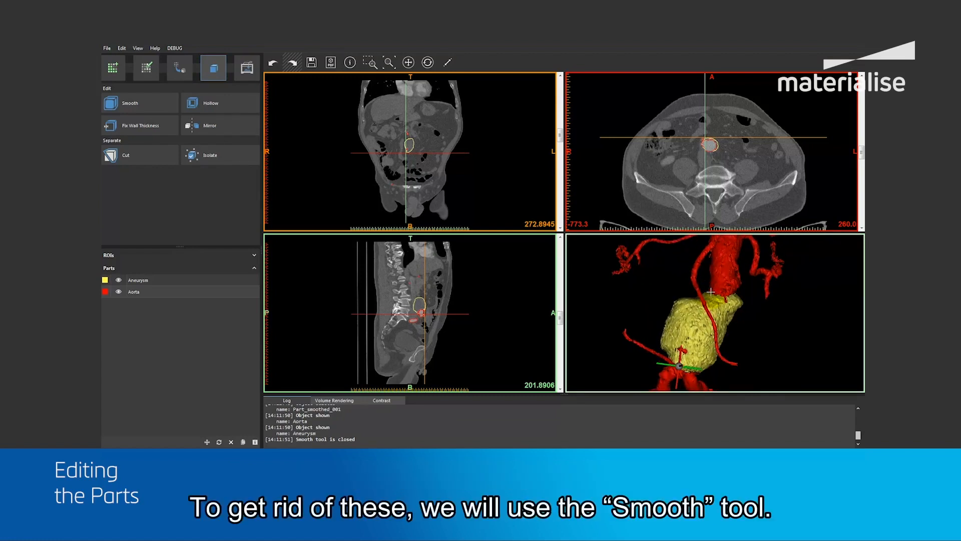
pyautogui.click(135, 102)
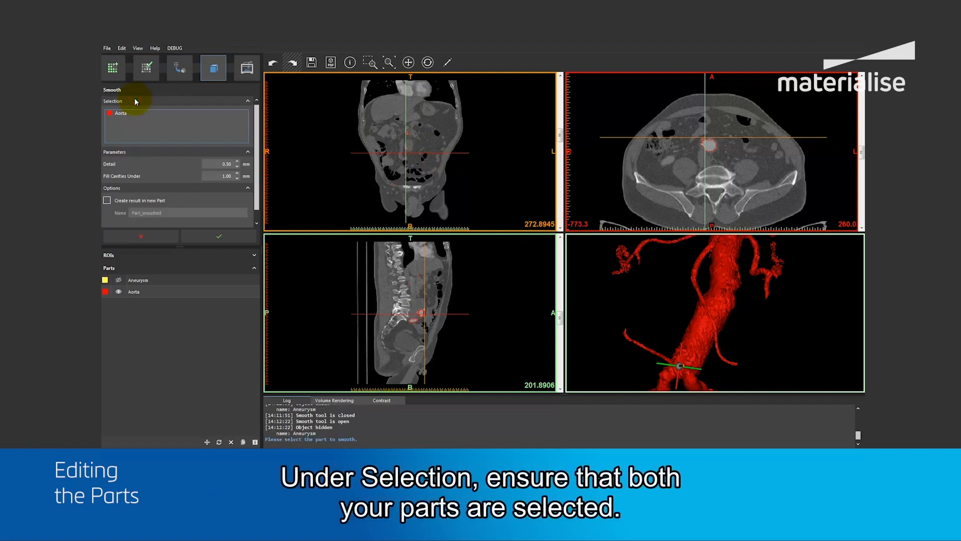
pyautogui.click(136, 280)
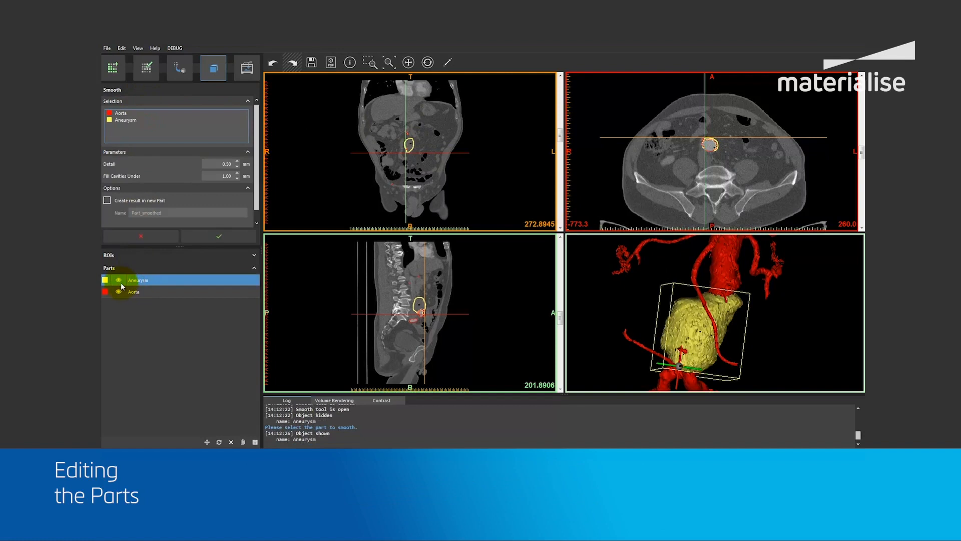
pyautogui.click(220, 164)
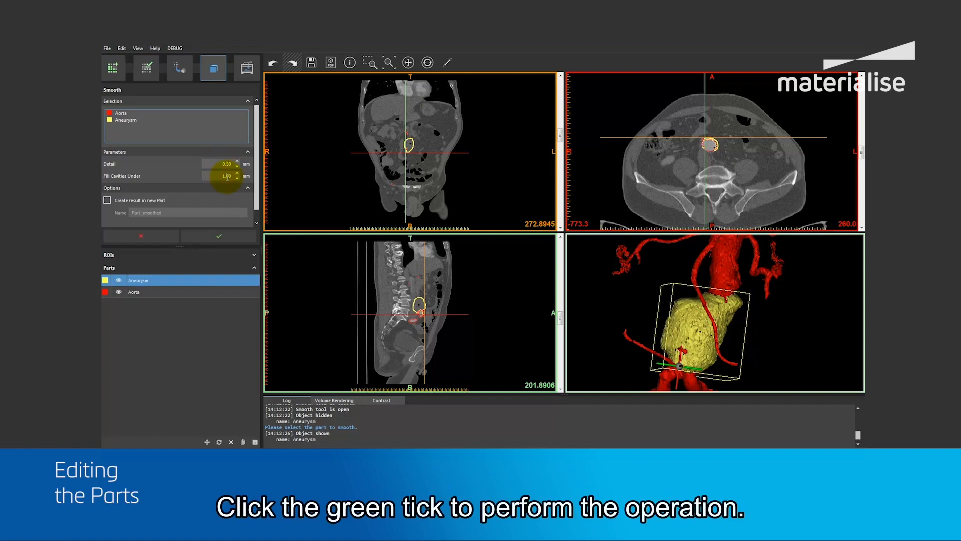
pyautogui.click(220, 236)
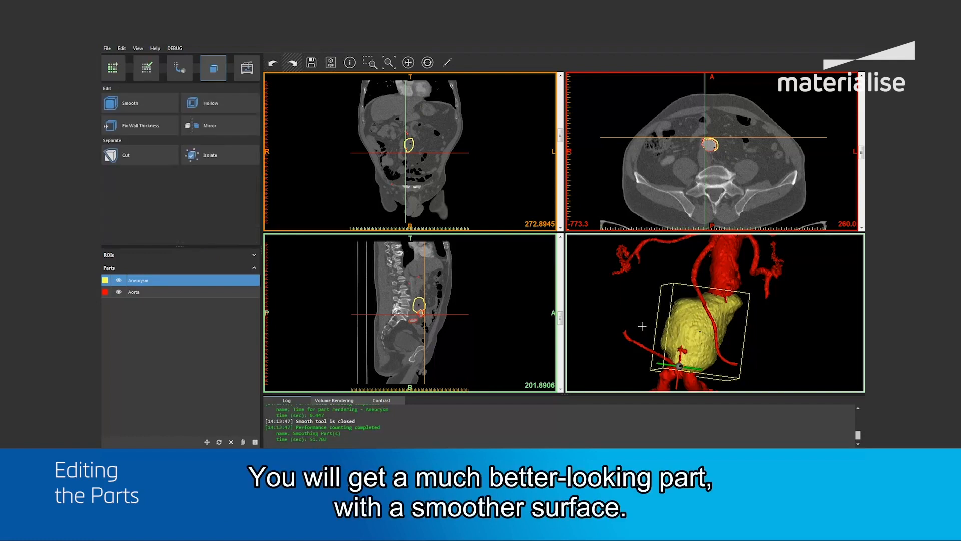
pyautogui.moveTo(647, 325); pyautogui.dragTo(640, 320, button='right')
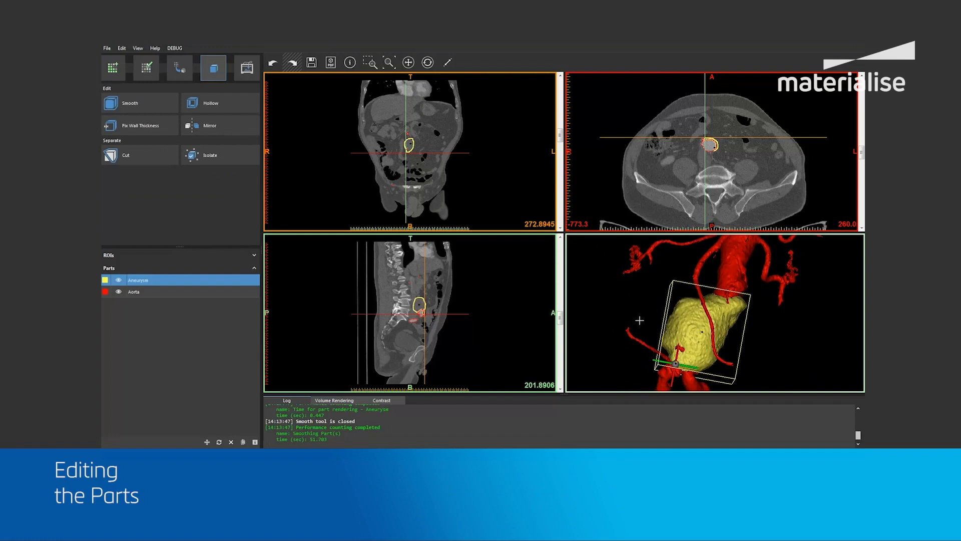
# Hollow the Aorta part outward with a wall thickness of 1.50 mm.
pyautogui.click(187, 292)
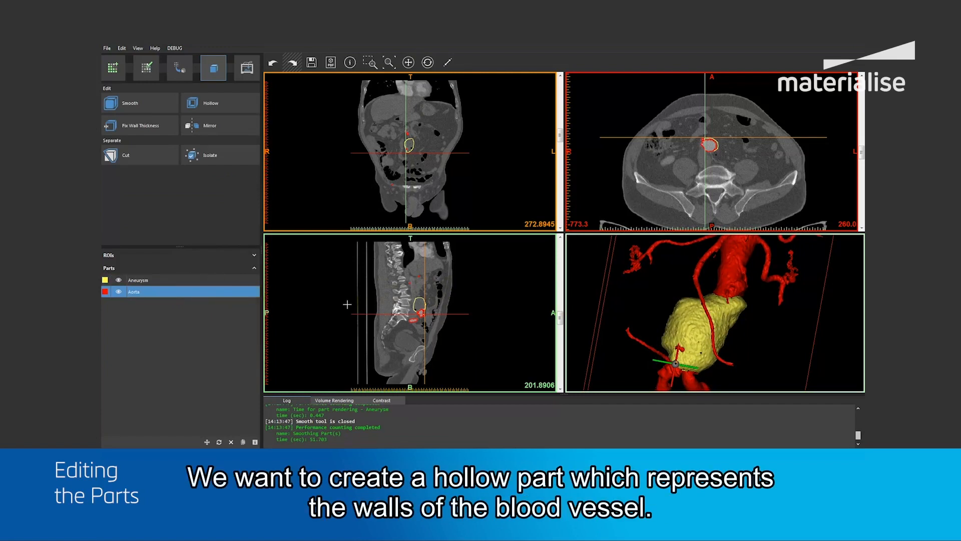
pyautogui.click(217, 111)
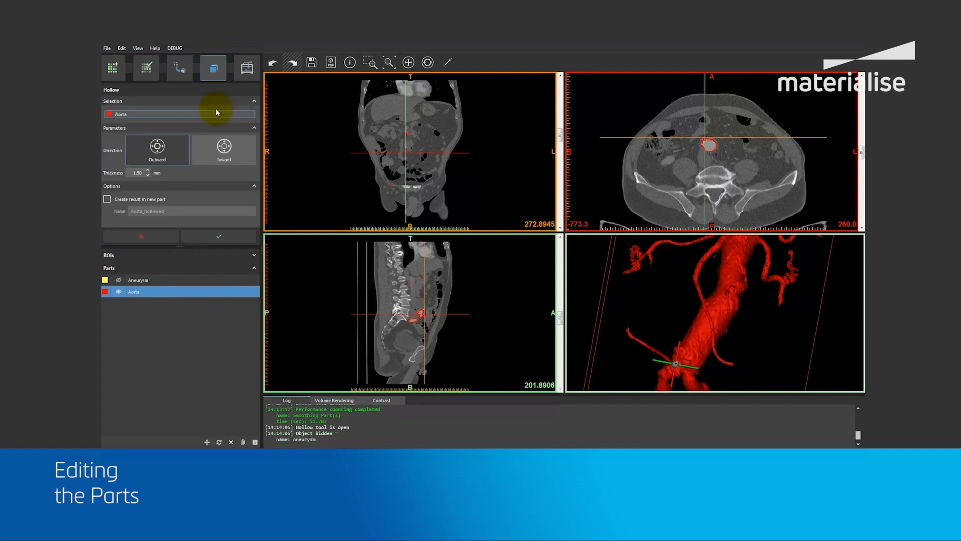
pyautogui.click(158, 157)
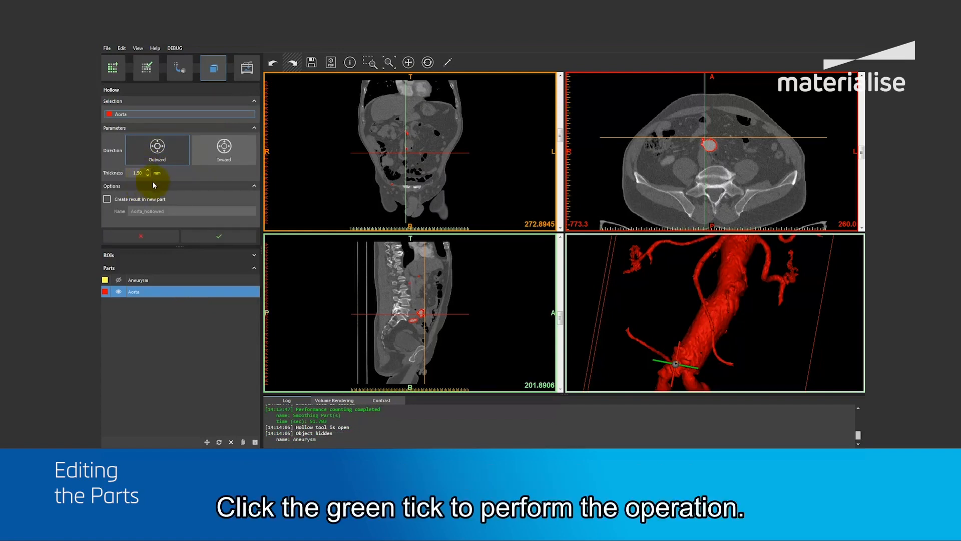
pyautogui.click(226, 236)
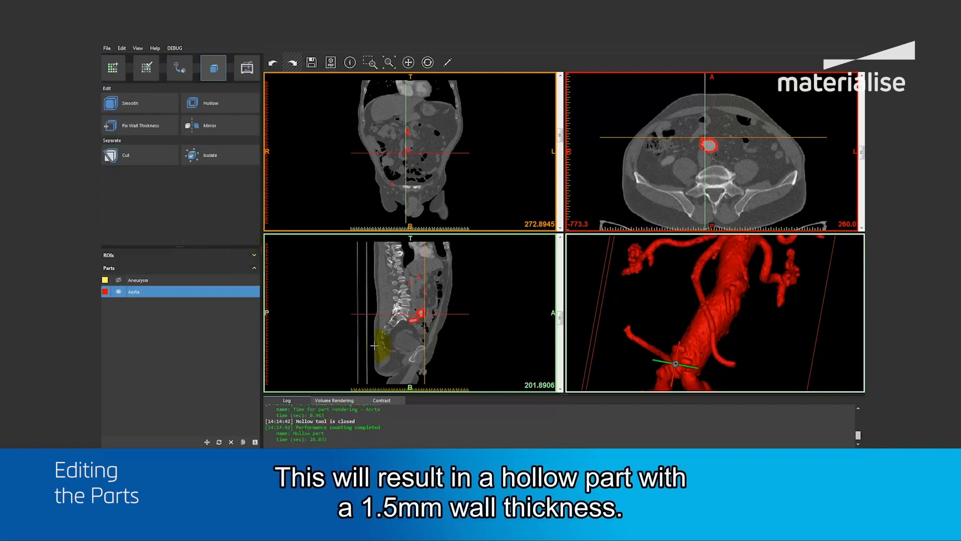
# Check the hollow Aorta part's wall contours against the anatomy on the sagittal and axial slices and in 3D.
pyautogui.scroll(2, 426, 317)
pyautogui.keyDown('ctrl'); pyautogui.moveTo(426, 317); pyautogui.dragTo(426, 292, button='right'); pyautogui.keyUp('ctrl')
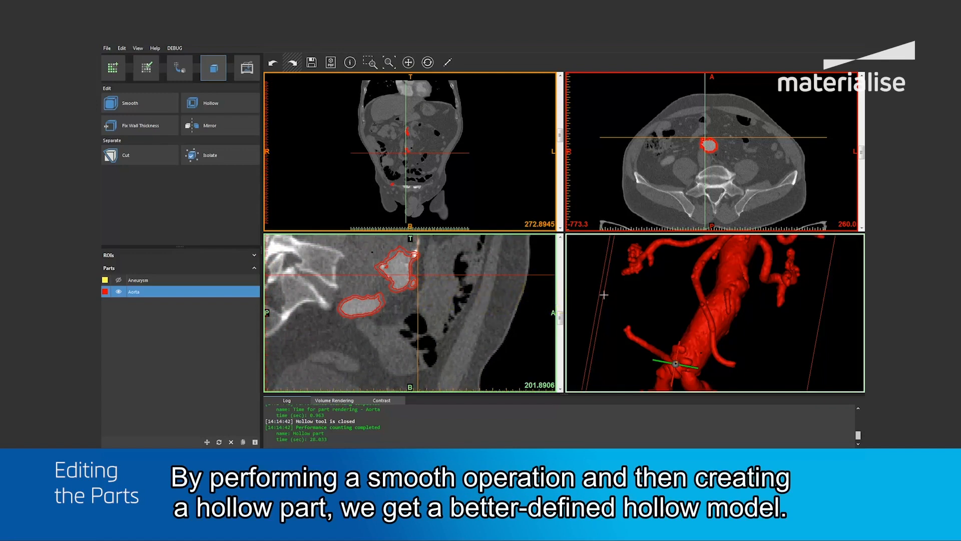
pyautogui.moveTo(684, 317)
pyautogui.mouseDown(button='right')
pyautogui.moveTo(679, 300)
pyautogui.moveTo(685, 307)
pyautogui.mouseUp(button='right')
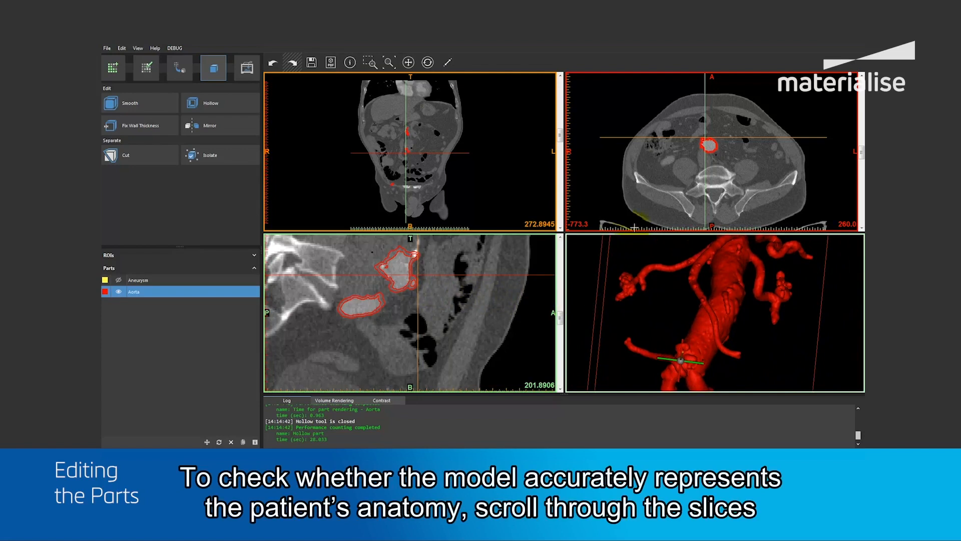
pyautogui.keyDown('ctrl'); pyautogui.moveTo(707, 150); pyautogui.dragTo(710, 114, button='right'); pyautogui.keyUp('ctrl')
pyautogui.scroll(-10, 733, 140)
pyautogui.scroll(5, 757, 157)
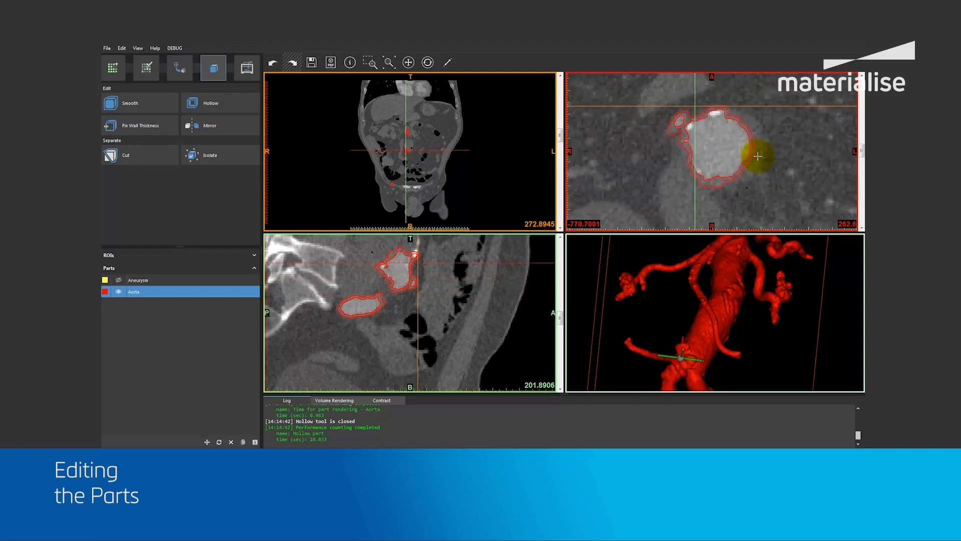
pyautogui.scroll(10, 758, 156)
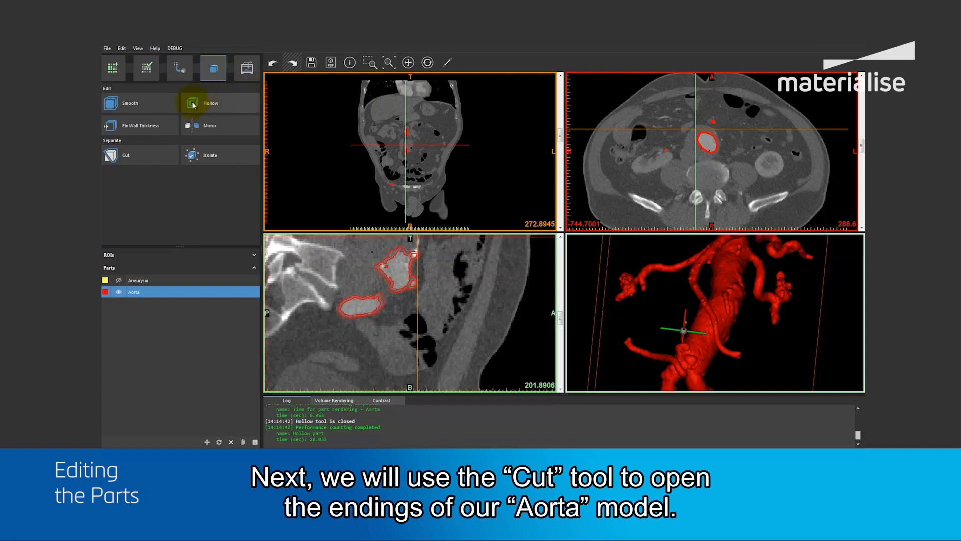
# Cut the Aorta part with Remove Inner, using a five-point polygon around the clustered ending of the side branch below the coiled branch.
pyautogui.click(148, 152)
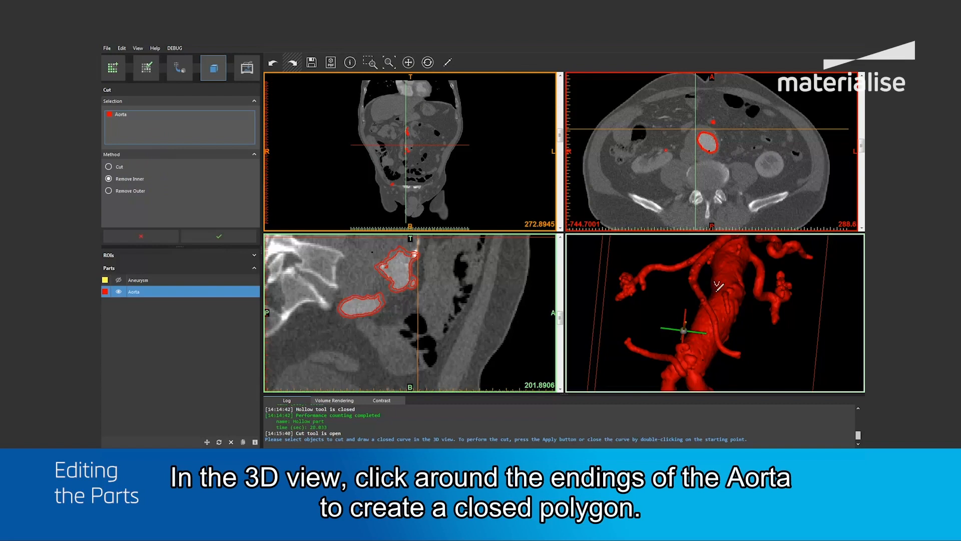
pyautogui.scroll(-2, 719, 288)
pyautogui.moveTo(725, 280); pyautogui.dragTo(709, 305, button='middle')
pyautogui.moveTo(709, 304); pyautogui.dragTo(698, 299, button='right')
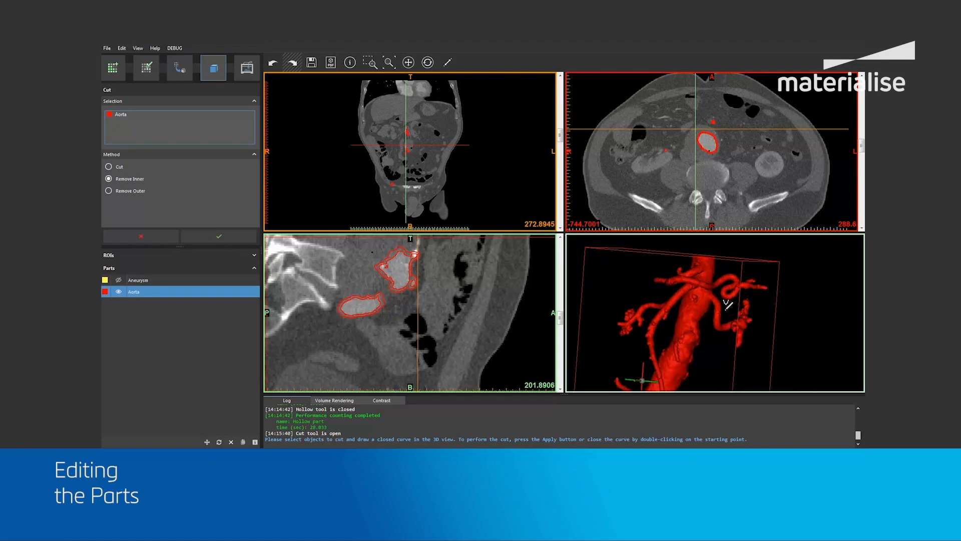
pyautogui.press('space')
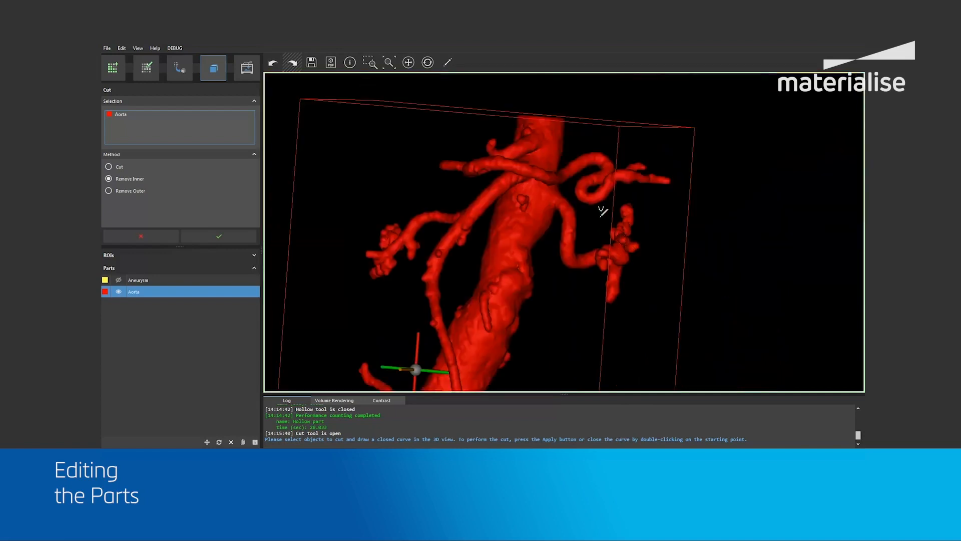
pyautogui.click(597, 215)
pyautogui.click(581, 303)
pyautogui.click(629, 328)
pyautogui.click(672, 266)
pyautogui.click(636, 191)
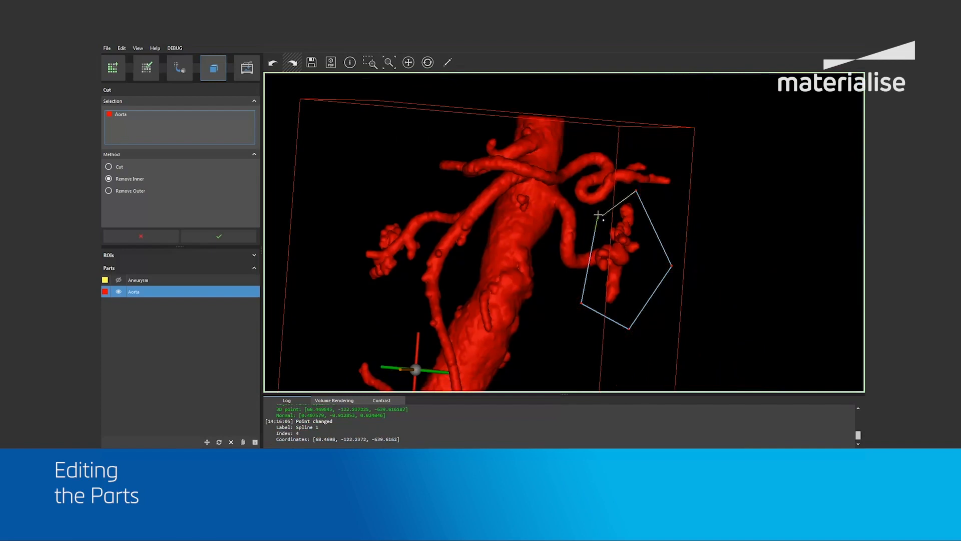
pyautogui.click(598, 213)
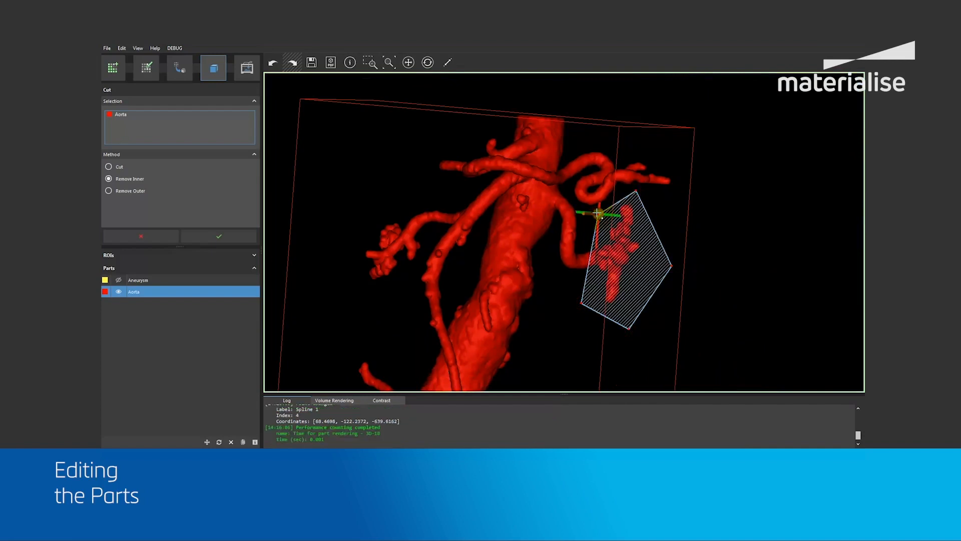
pyautogui.click(213, 238)
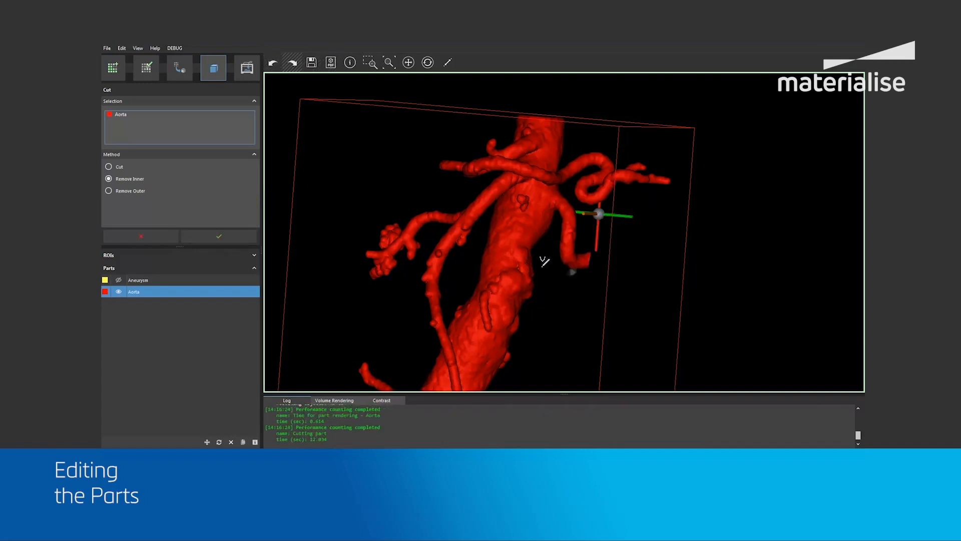
# Open the upper end of the Aorta's main trunk by removing the tip inside a four-point closed polygon.
pyautogui.moveTo(546, 262); pyautogui.dragTo(578, 266, button='right')
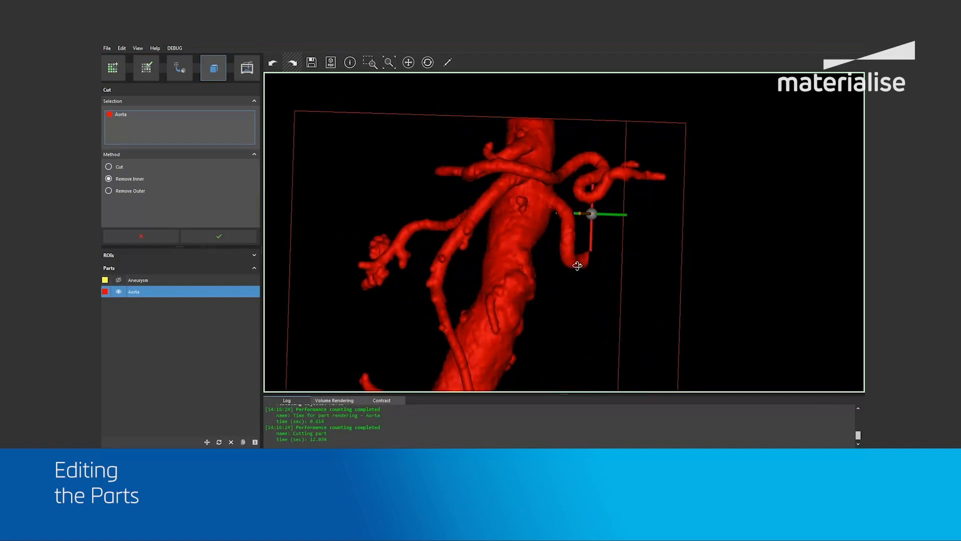
pyautogui.moveTo(536, 205); pyautogui.dragTo(546, 228, button='middle')
pyautogui.click(487, 115)
pyautogui.click(491, 161)
pyautogui.click(585, 163)
pyautogui.click(584, 124)
pyautogui.click(487, 115)
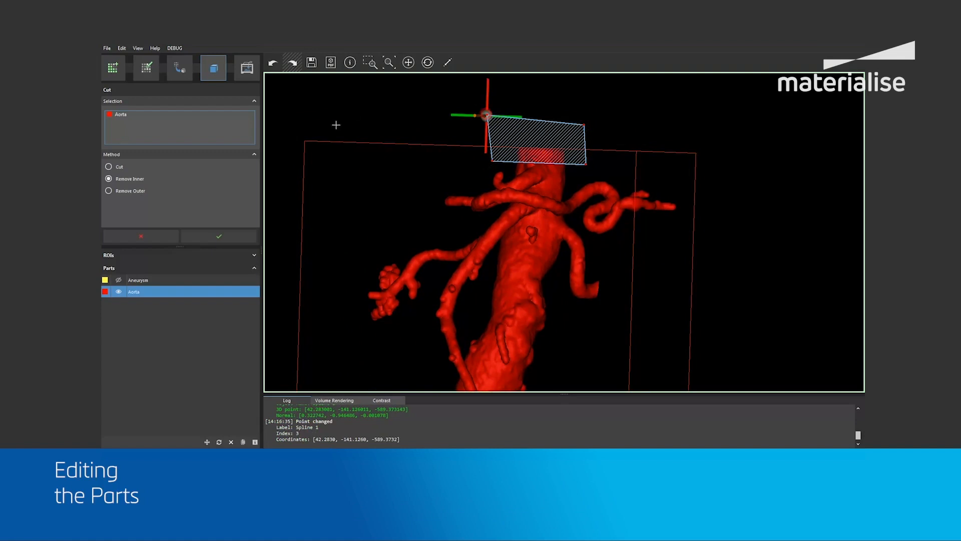
pyautogui.click(220, 235)
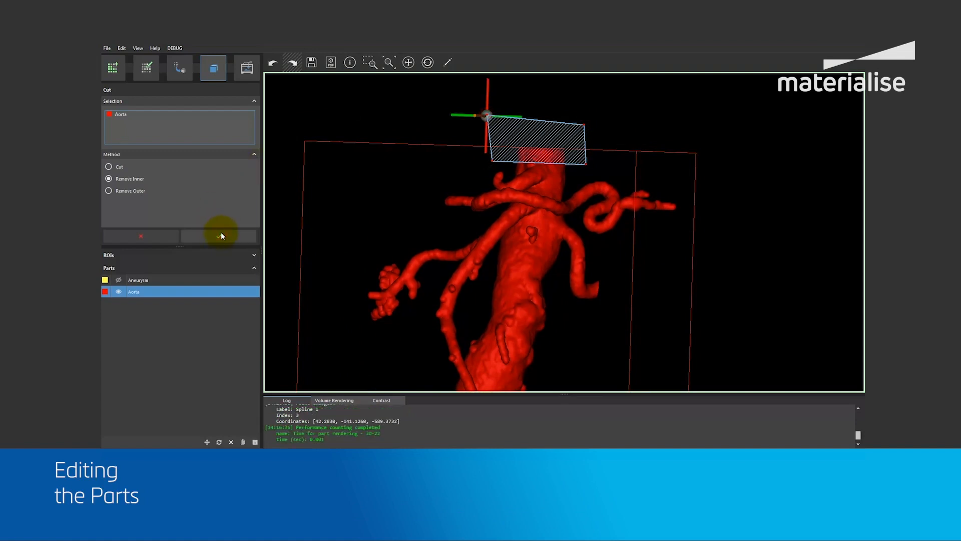
# Remove the remaining clustered branch ending on the opposite side of the Aorta with a four-point cut polygon.
pyautogui.moveTo(502, 181)
pyautogui.mouseDown(button='right')
pyautogui.moveTo(462, 277)
pyautogui.moveTo(495, 197)
pyautogui.moveTo(530, 165)
pyautogui.moveTo(516, 175)
pyautogui.mouseUp(button='right')
pyautogui.click(410, 220)
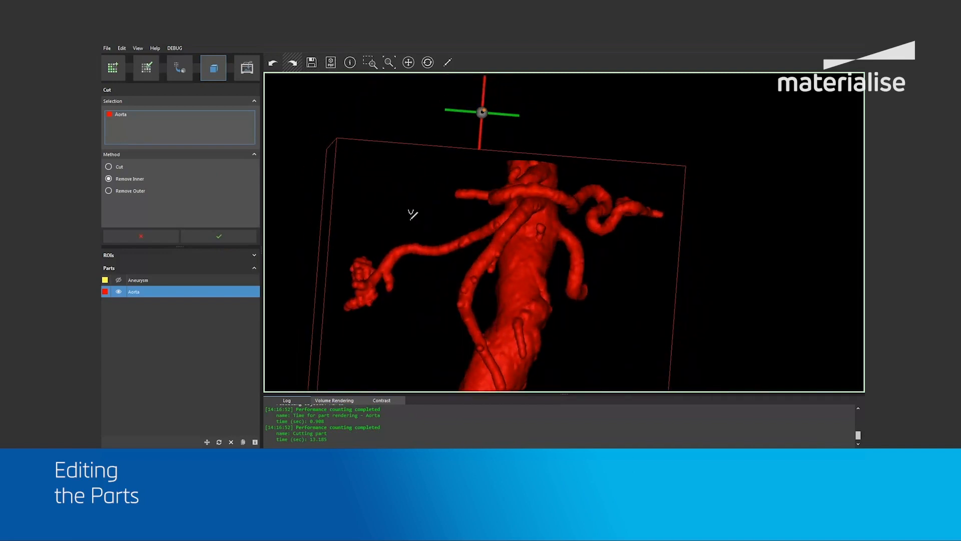
pyautogui.click(397, 332)
pyautogui.click(329, 327)
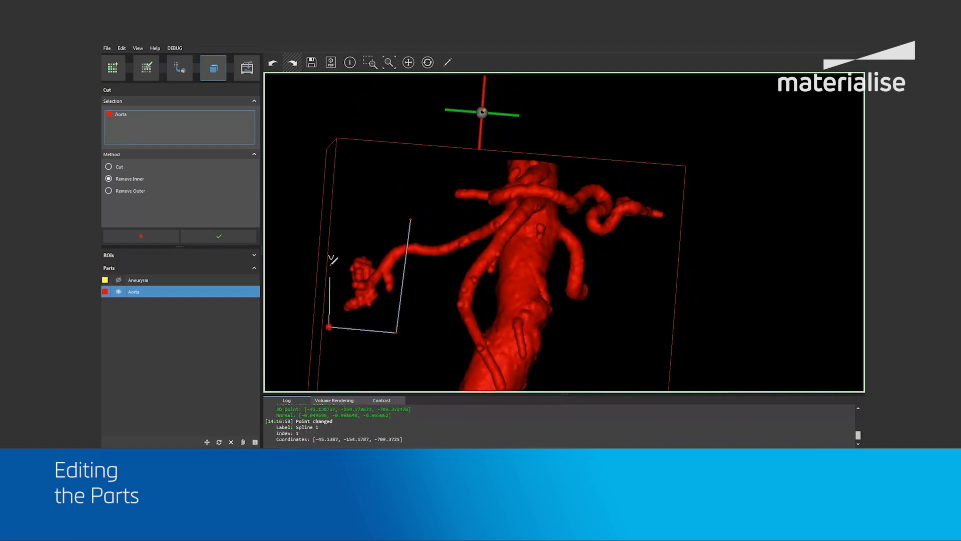
pyautogui.click(352, 196)
pyautogui.click(410, 219)
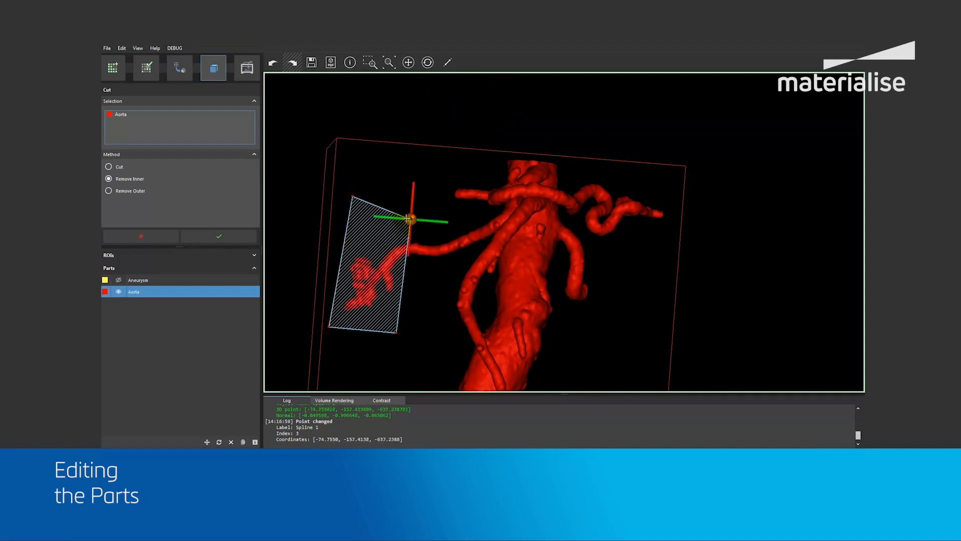
pyautogui.click(223, 236)
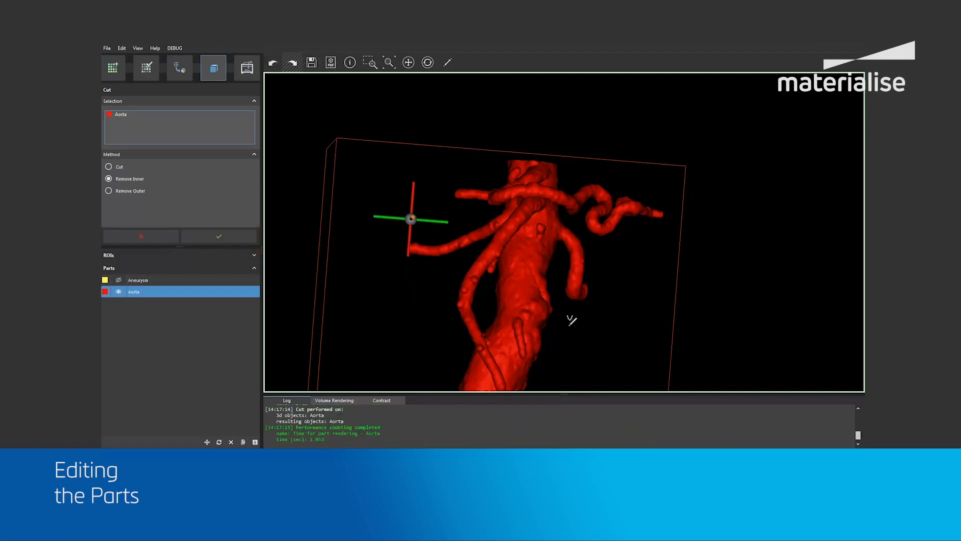
# Cut off both lower iliac artery ends with one four-point polygon, check the opened endings in 3D and close the Cut tool.
pyautogui.scroll(-4, 571, 319)
pyautogui.moveTo(511, 357)
pyautogui.mouseDown(button='middle')
pyautogui.moveTo(517, 254)
pyautogui.moveTo(540, 173)
pyautogui.mouseUp(button='middle')
pyautogui.moveTo(531, 328); pyautogui.dragTo(557, 256, button='middle')
pyautogui.moveTo(554, 288)
pyautogui.mouseDown(button='right')
pyautogui.moveTo(561, 293)
pyautogui.moveTo(540, 294)
pyautogui.mouseUp(button='right')
pyautogui.click(434, 283)
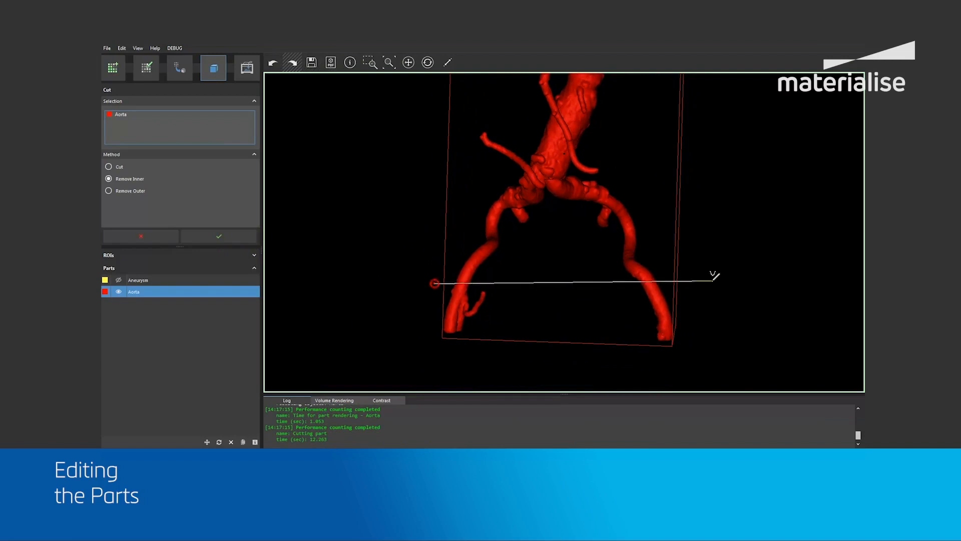
pyautogui.click(691, 292)
pyautogui.click(691, 371)
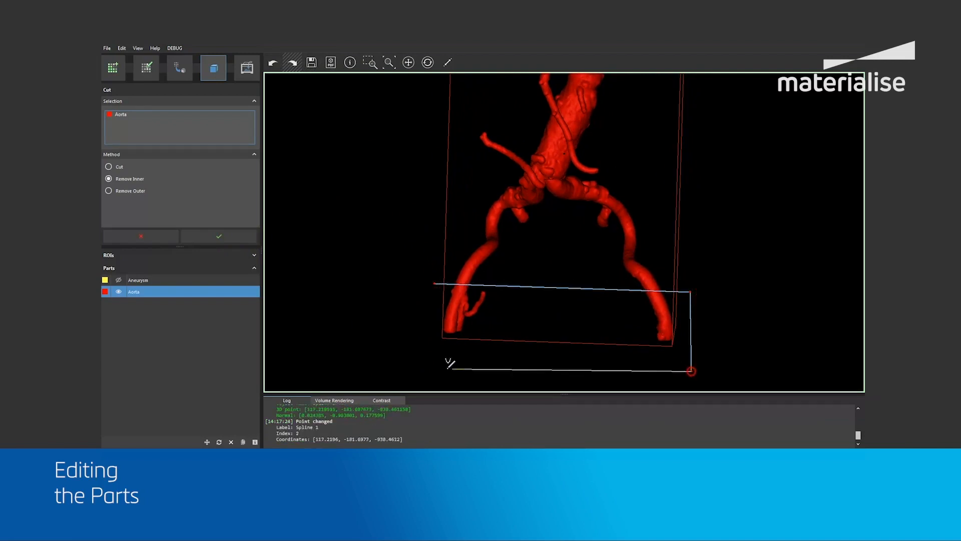
pyautogui.click(411, 357)
pyautogui.click(434, 283)
pyautogui.click(220, 236)
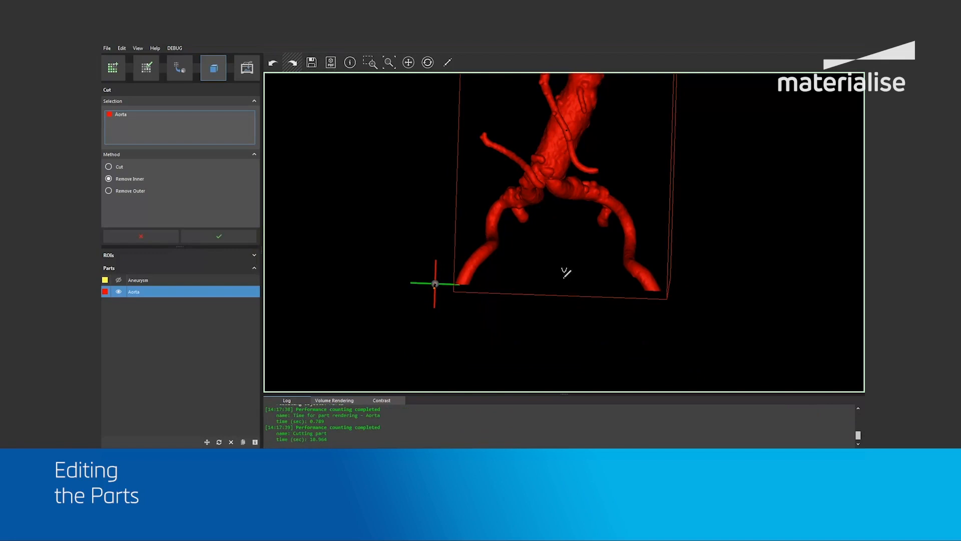
pyautogui.moveTo(557, 236); pyautogui.dragTo(558, 259, button='right')
pyautogui.moveTo(537, 159); pyautogui.dragTo(540, 289, button='middle')
pyautogui.moveTo(567, 204); pyautogui.dragTo(563, 223, button='right')
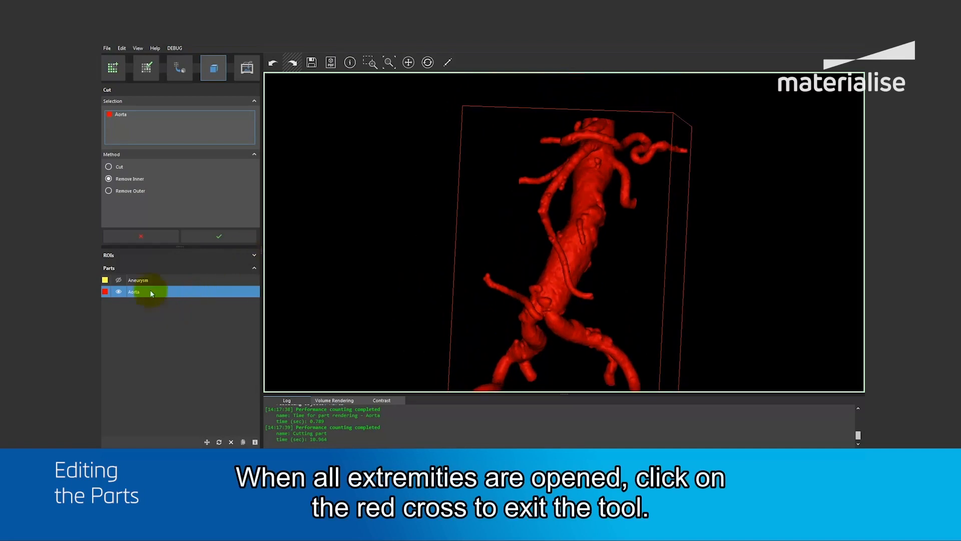
pyautogui.click(140, 237)
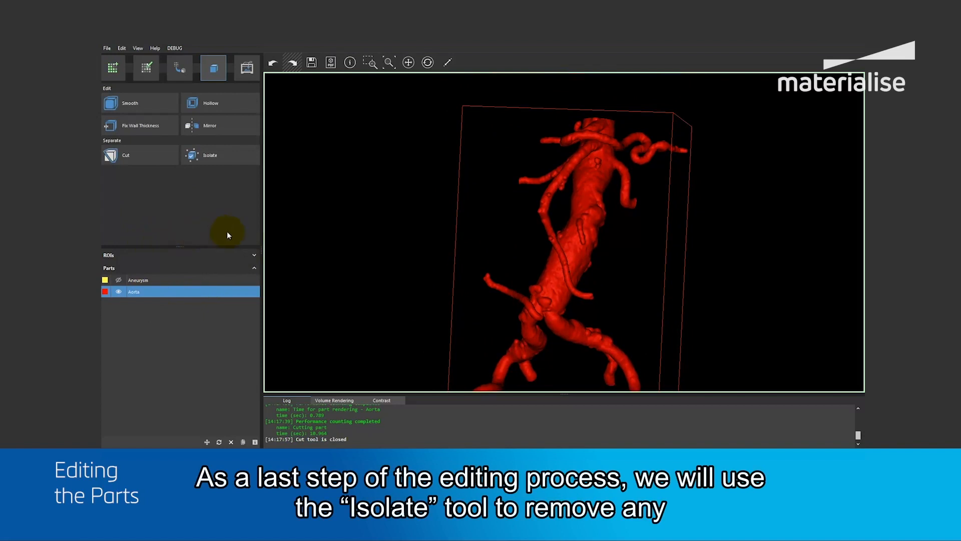
# Isolate the main Aorta shell in the existing part to remove any loose pieces.
pyautogui.press('space')
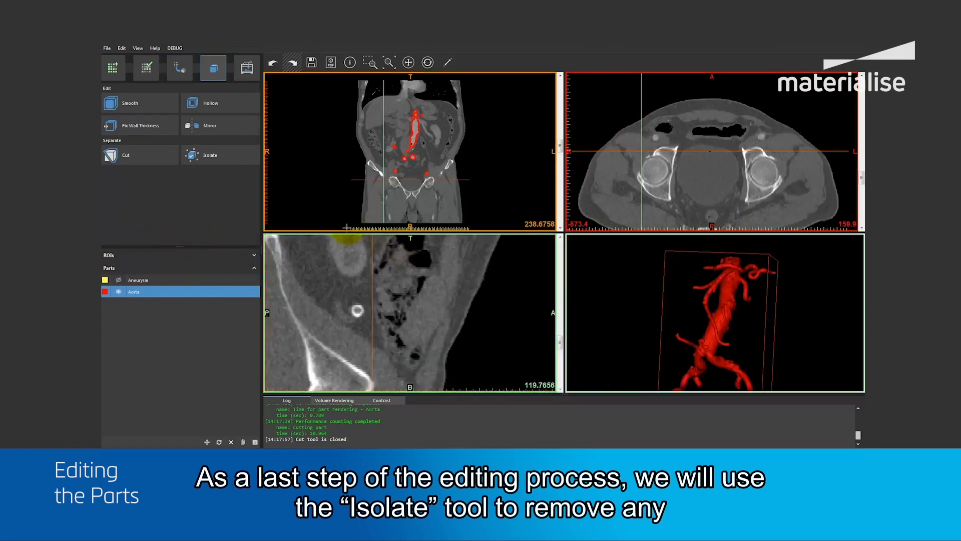
pyautogui.click(214, 155)
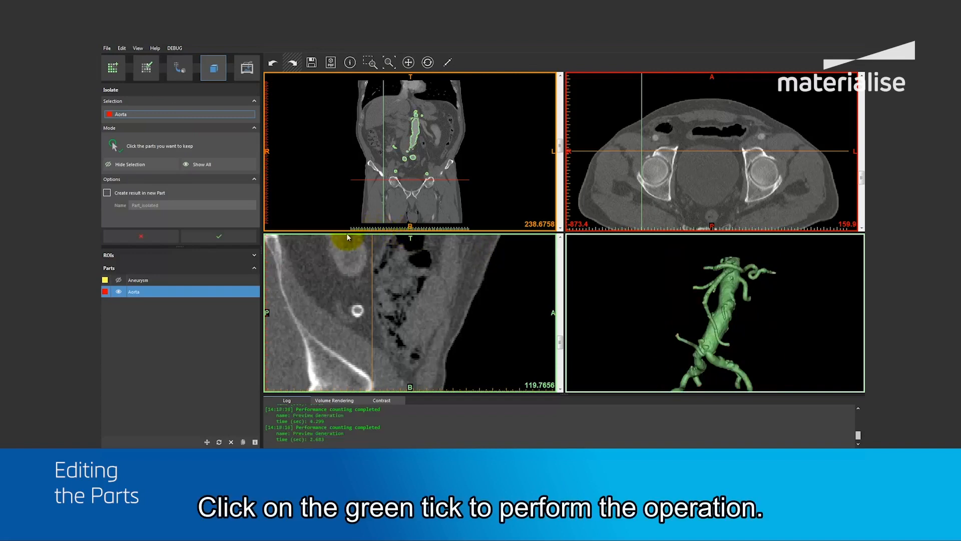
pyautogui.click(213, 239)
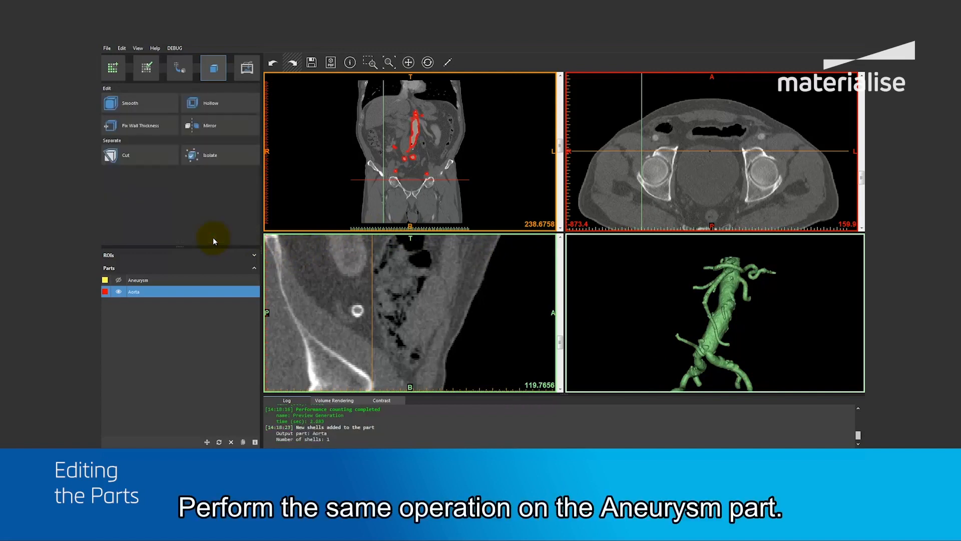
# Isolate the main shell of the Aneurysm part in the same way.
pyautogui.click(218, 159)
pyautogui.click(176, 112)
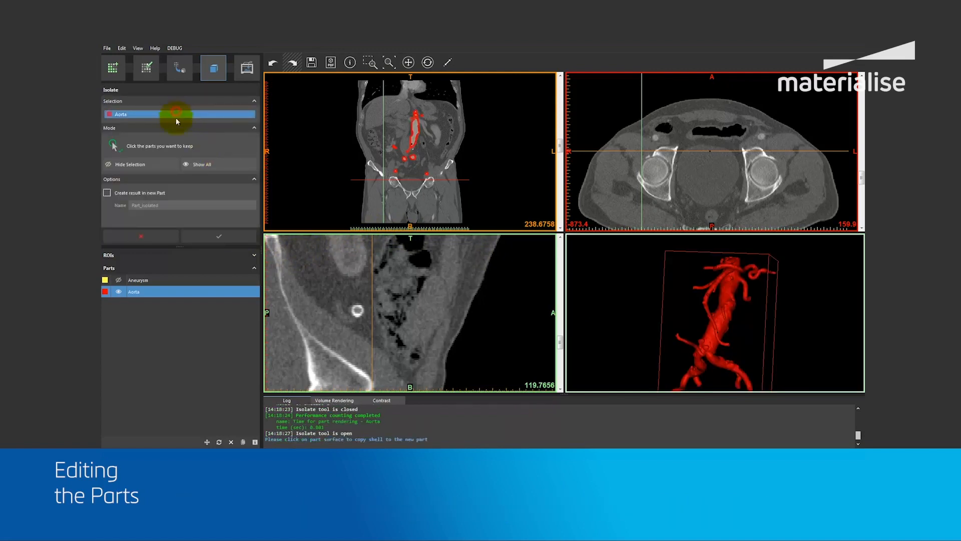
pyautogui.click(136, 280)
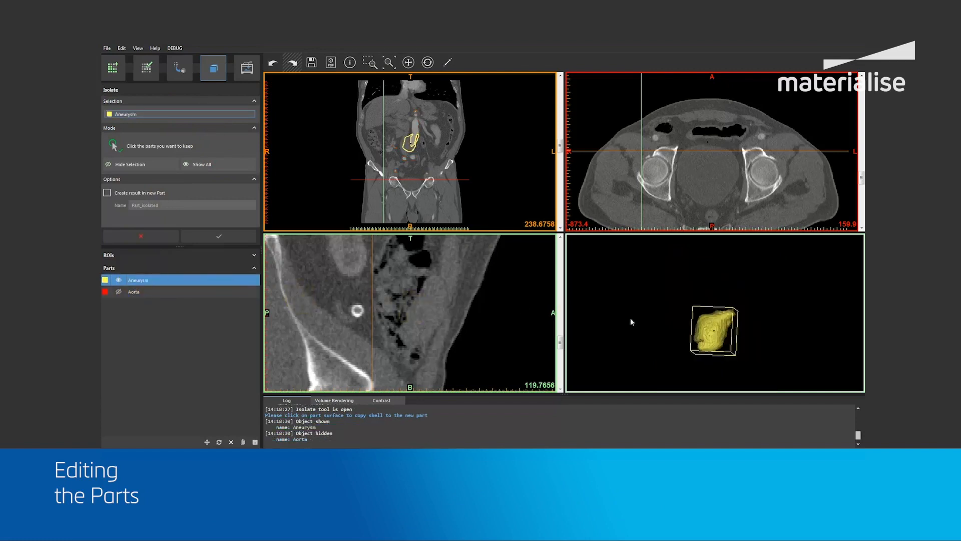
pyautogui.click(719, 327)
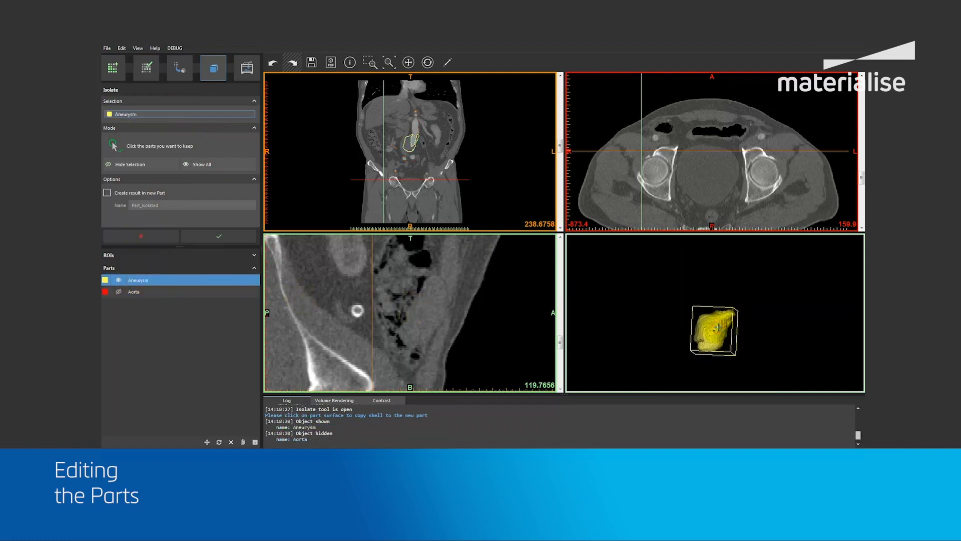
pyautogui.click(226, 233)
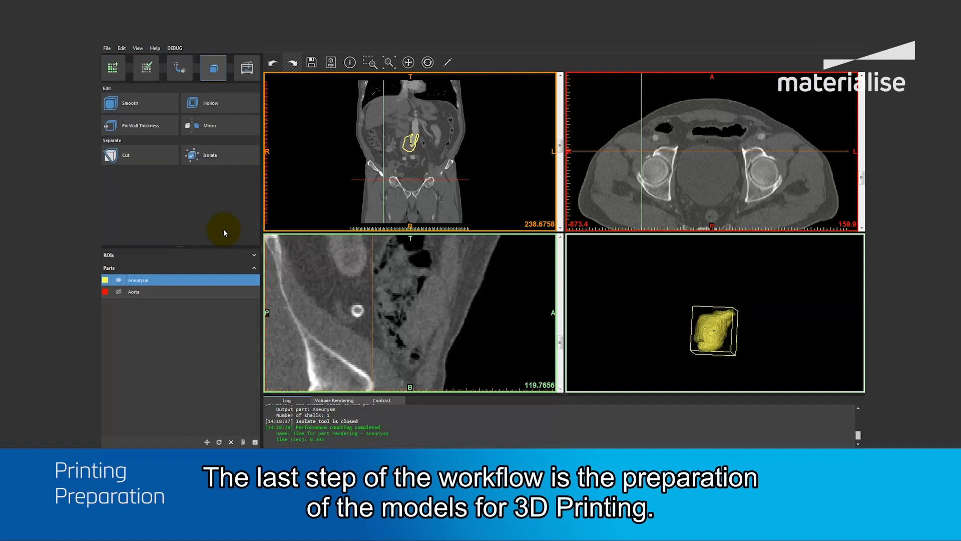
# Set up an Outward label with the text "Materialise" and a height of 6.00 mm.
pyautogui.click(246, 73)
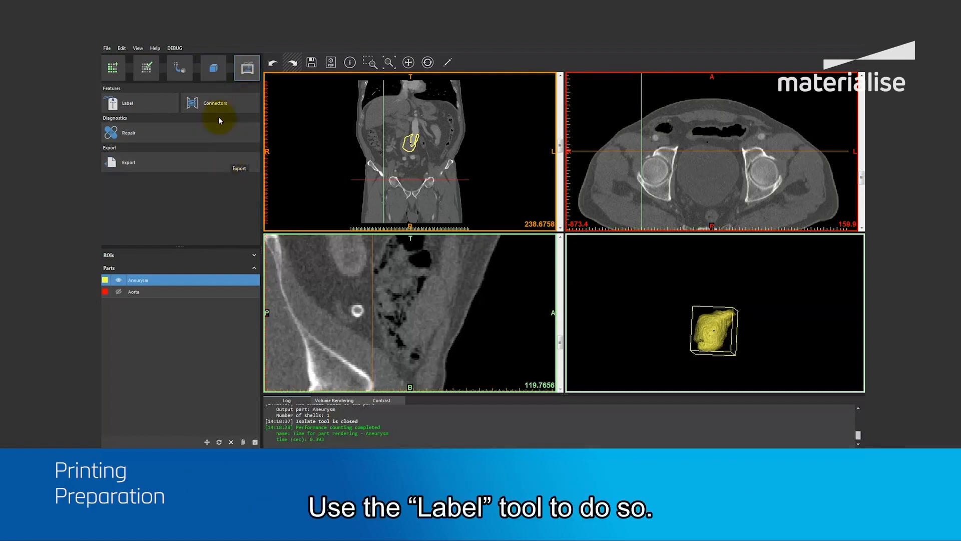
pyautogui.click(143, 100)
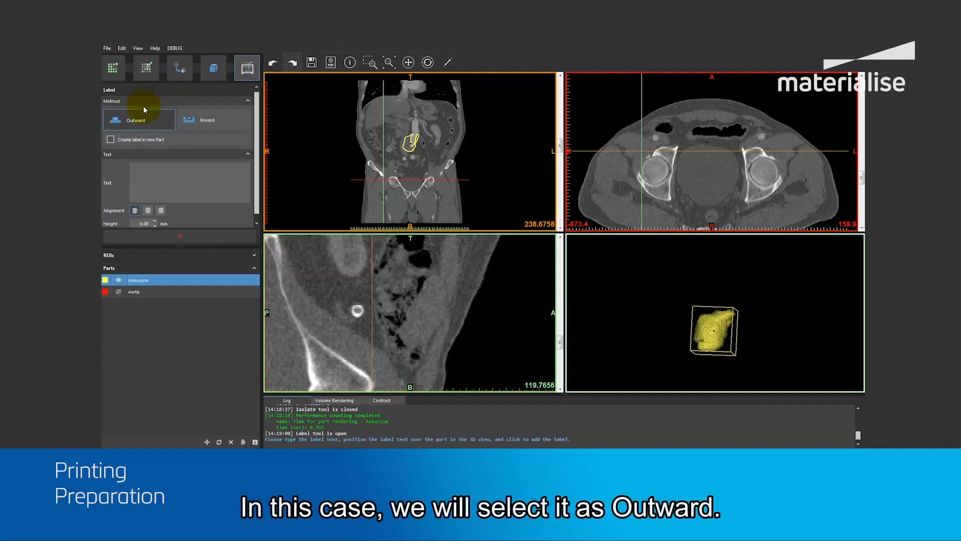
pyautogui.click(141, 114)
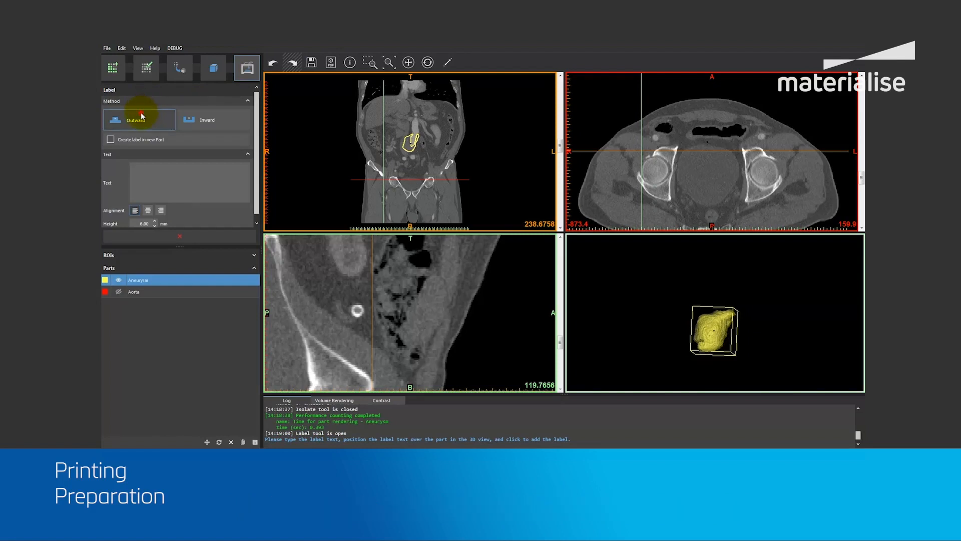
pyautogui.click(173, 175)
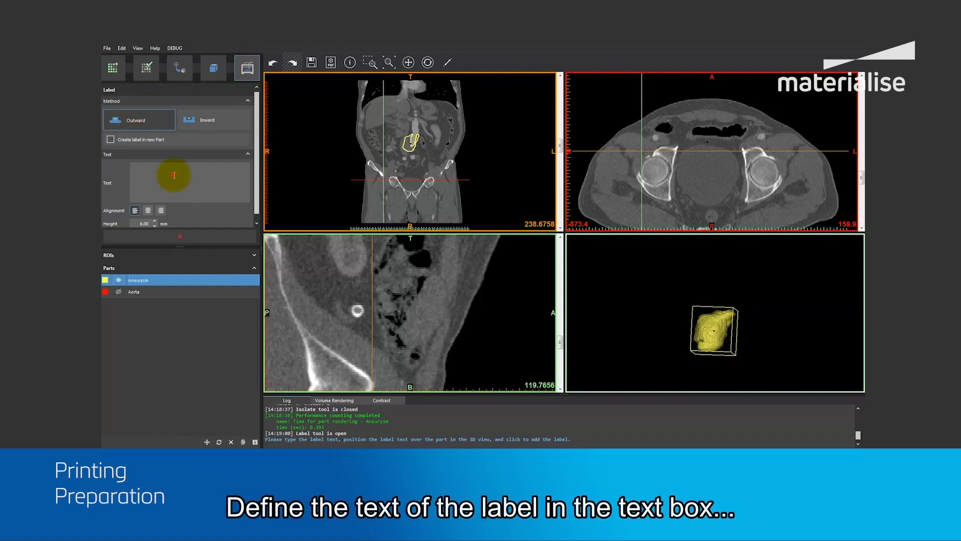
pyautogui.write('Materialise')
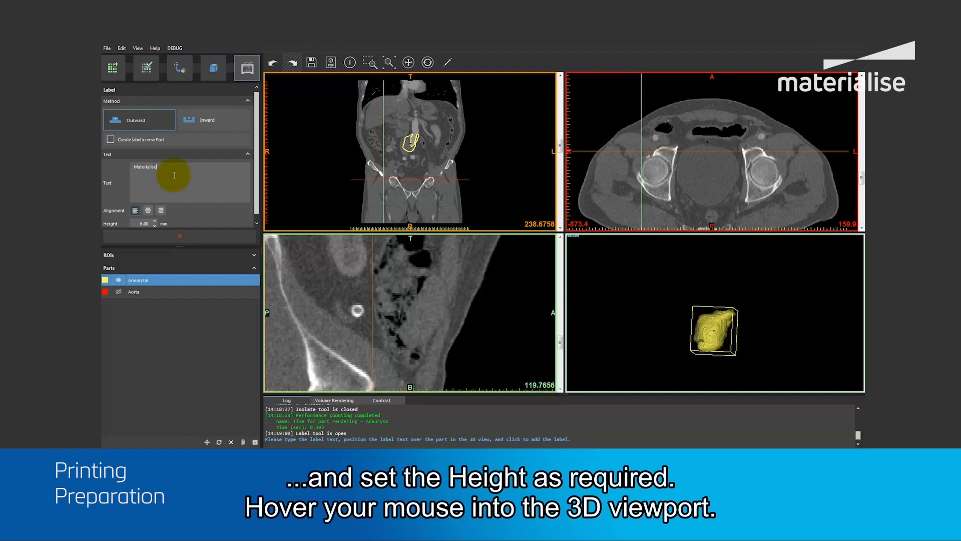
pyautogui.scroll(-1, 175, 209)
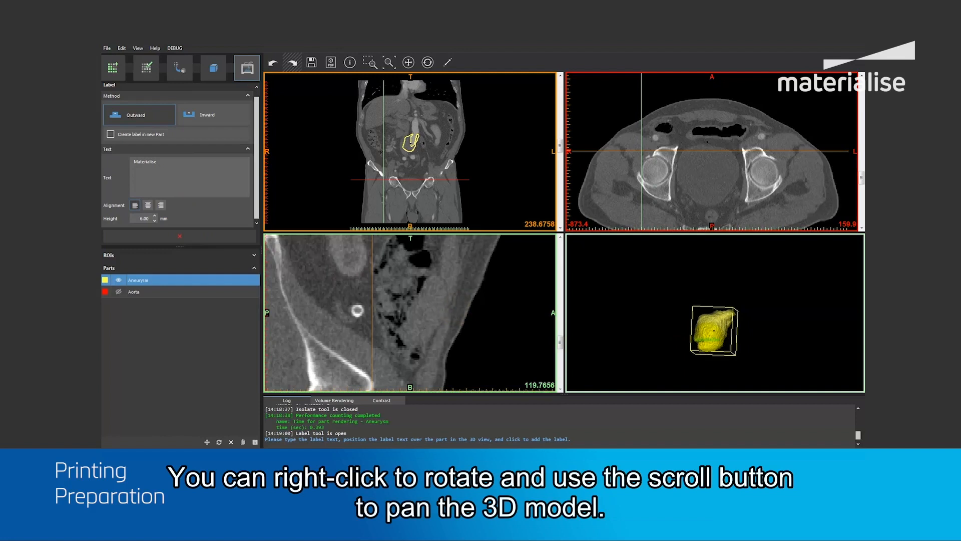
# Show the Aorta part, place the label on its main trunk near the upper opening, and close the Label tool.
pyautogui.click(118, 291)
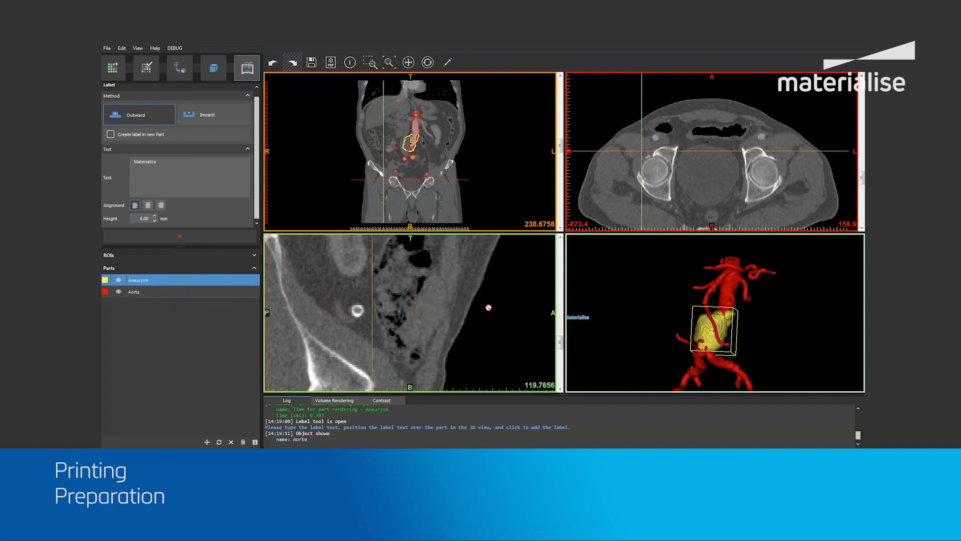
pyautogui.moveTo(705, 327); pyautogui.dragTo(766, 408, button='right')
pyautogui.moveTo(674, 272); pyautogui.dragTo(674, 350, button='right')
pyautogui.moveTo(664, 316)
pyautogui.mouseDown(button='right')
pyautogui.moveTo(684, 294)
pyautogui.moveTo(665, 323)
pyautogui.mouseUp(button='right')
pyautogui.scroll(6, 666, 317)
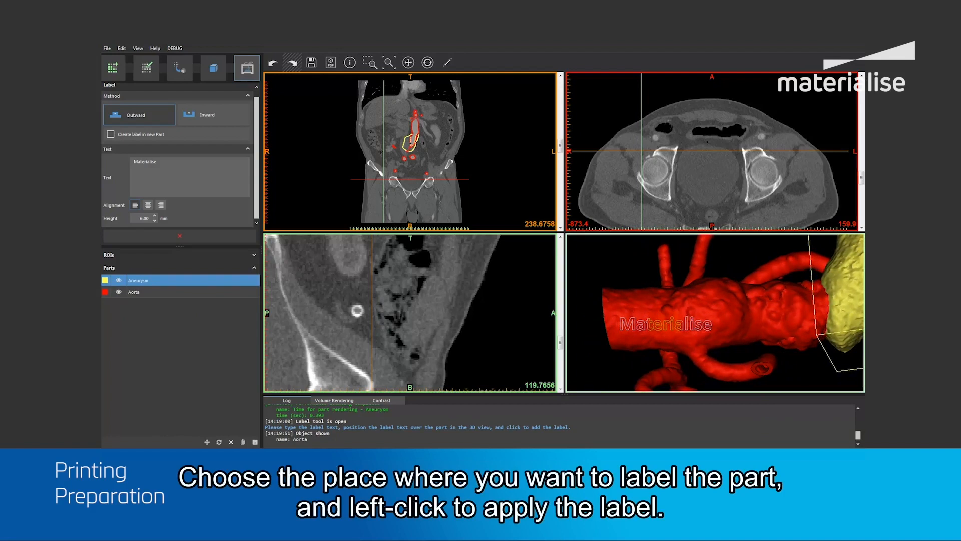
pyautogui.click(666, 324)
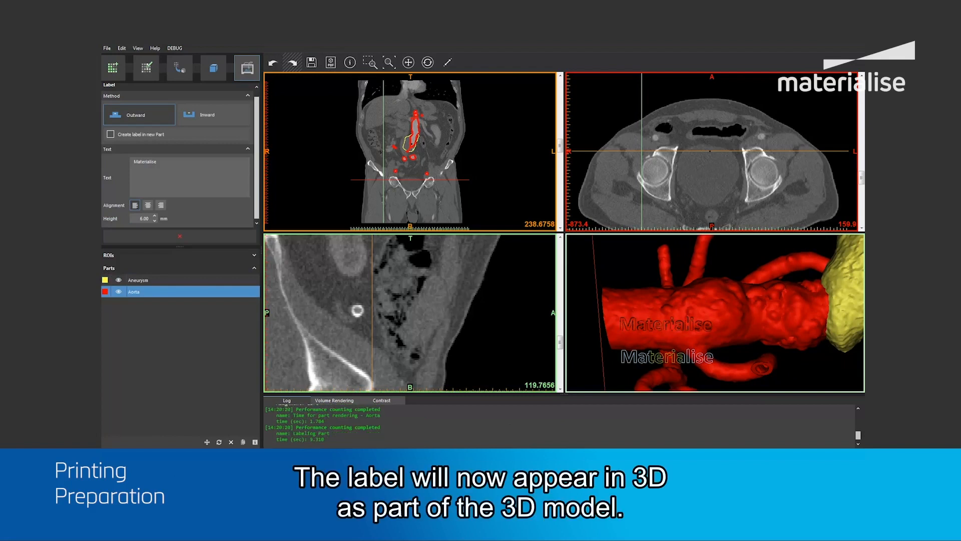
pyautogui.moveTo(667, 357); pyautogui.dragTo(658, 306, button='right')
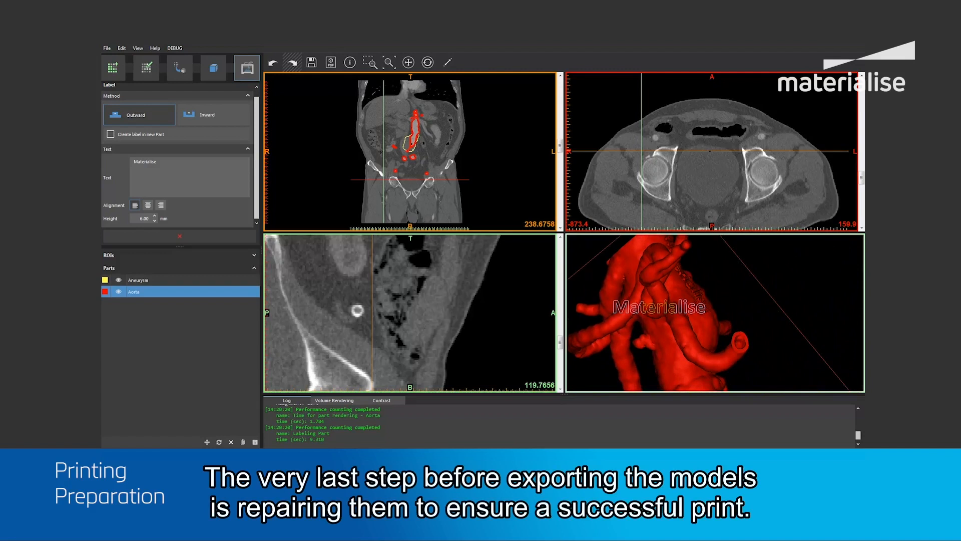
pyautogui.click(178, 233)
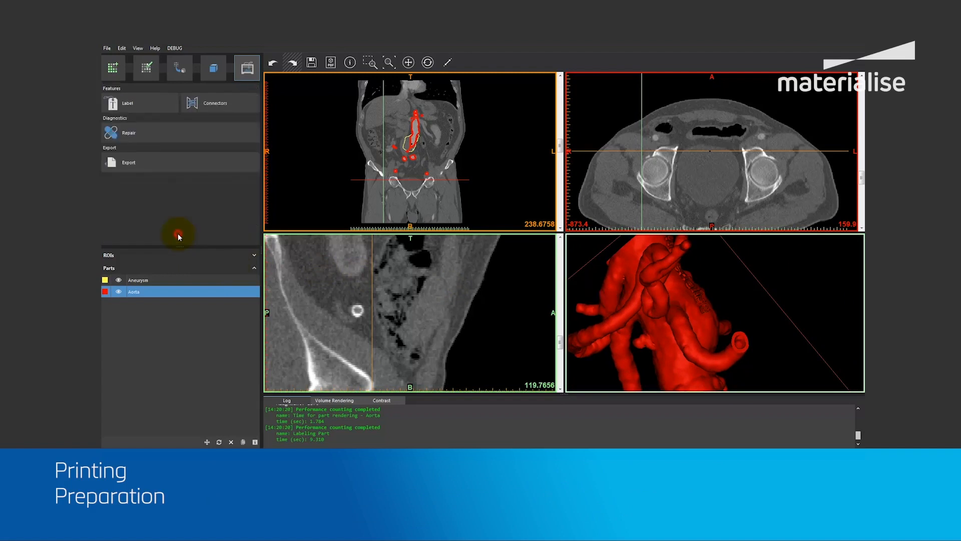
# Run the Repair diagnosis on the Aorta and Aneurysm parts to check their printability, and close the tool.
pyautogui.click(167, 128)
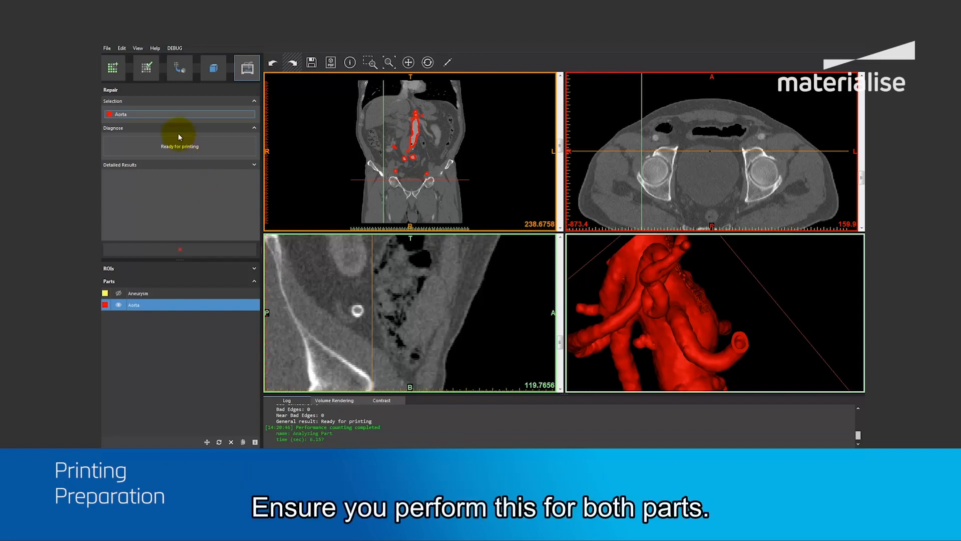
pyautogui.click(150, 114)
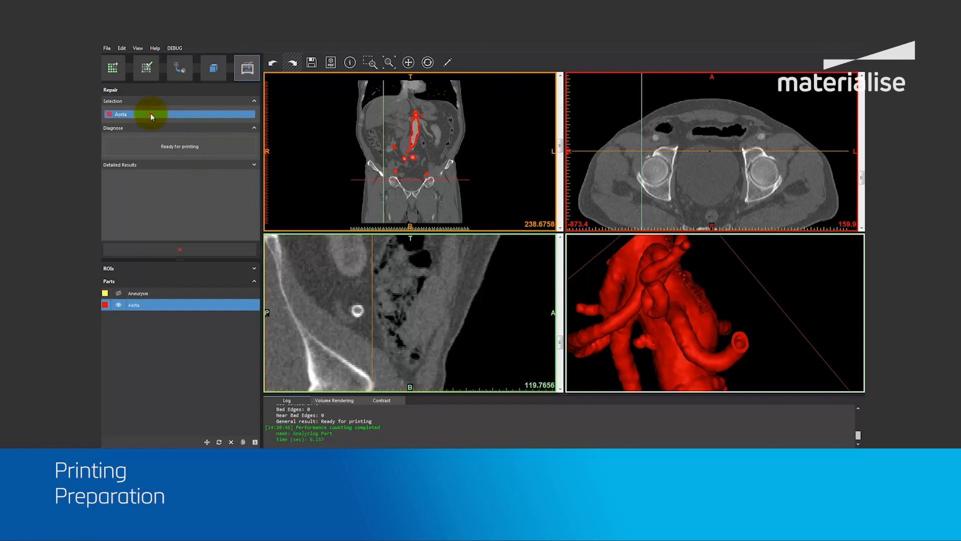
pyautogui.click(139, 296)
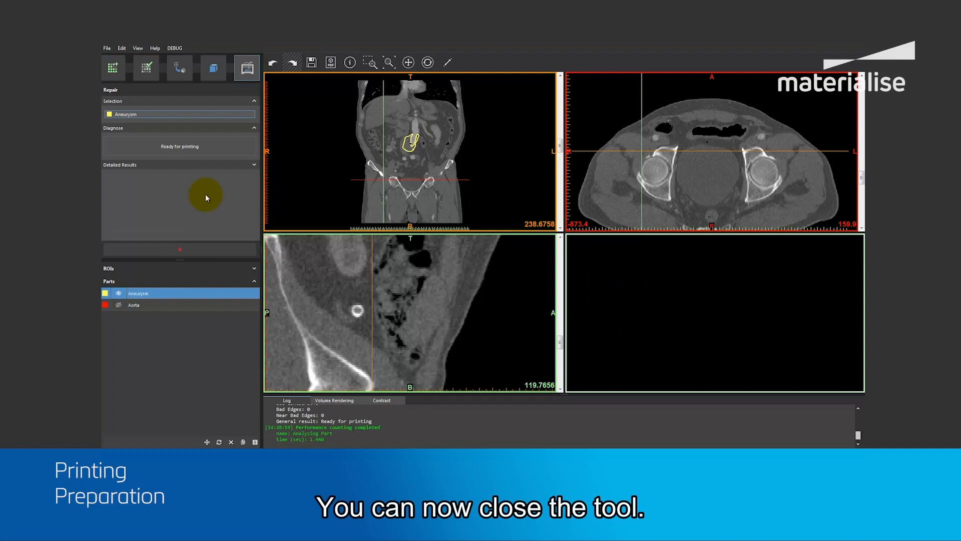
pyautogui.click(185, 248)
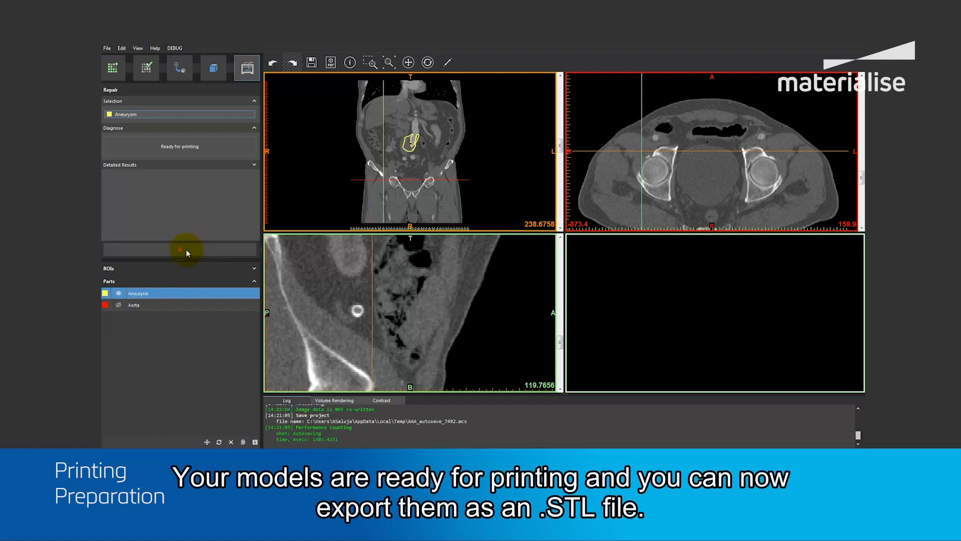
# Show the Aorta part together with the Aneurysm and review both models in 3D.
pyautogui.click(119, 305)
pyautogui.scroll(-4, 592, 321)
pyautogui.moveTo(671, 353); pyautogui.dragTo(715, 292, button='middle')
pyautogui.scroll(-1, 714, 292)
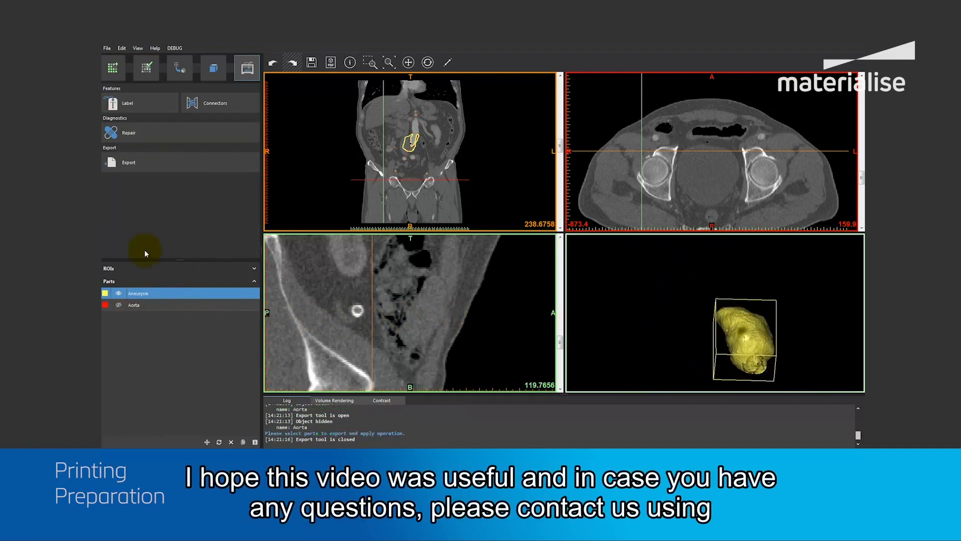